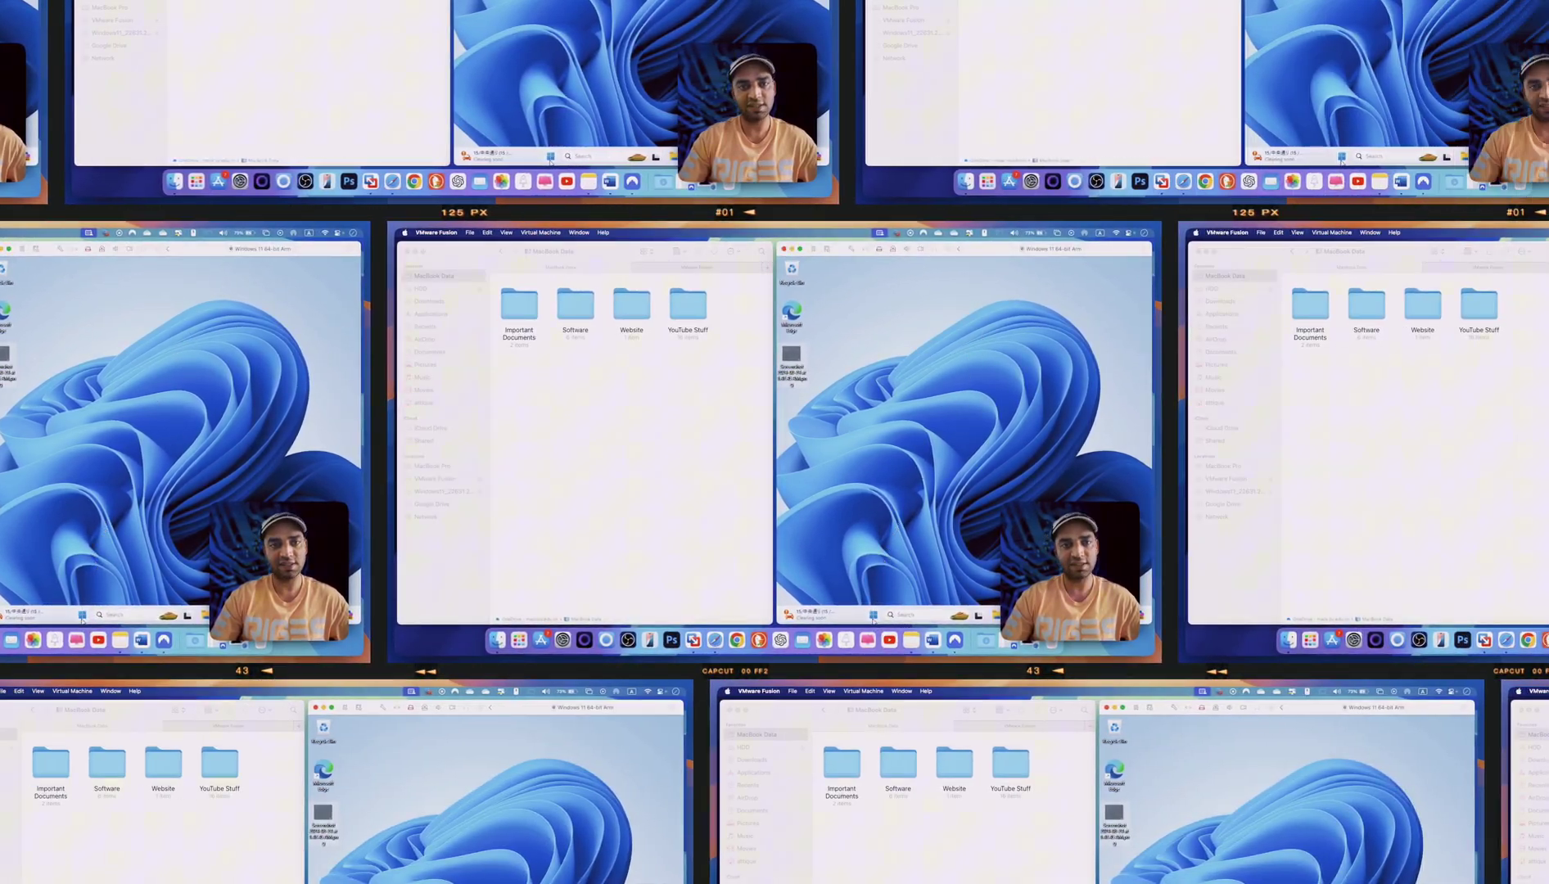
# Step: Show the Windows VM's Start menu, then bring macOS System Settings to the front
pyautogui.press('super')
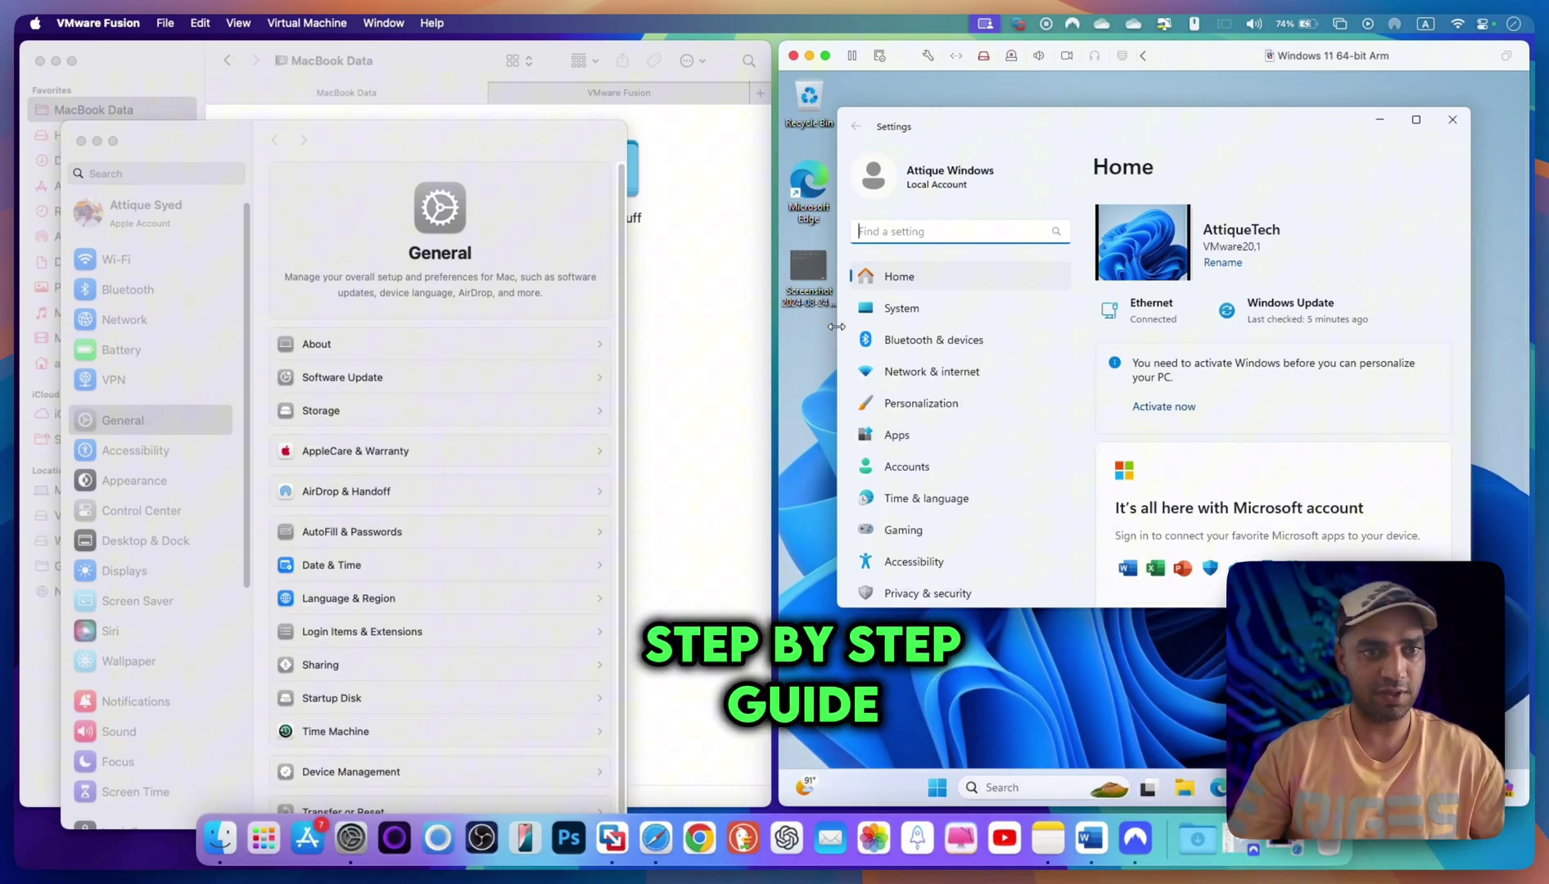
pyautogui.click(524, 190)
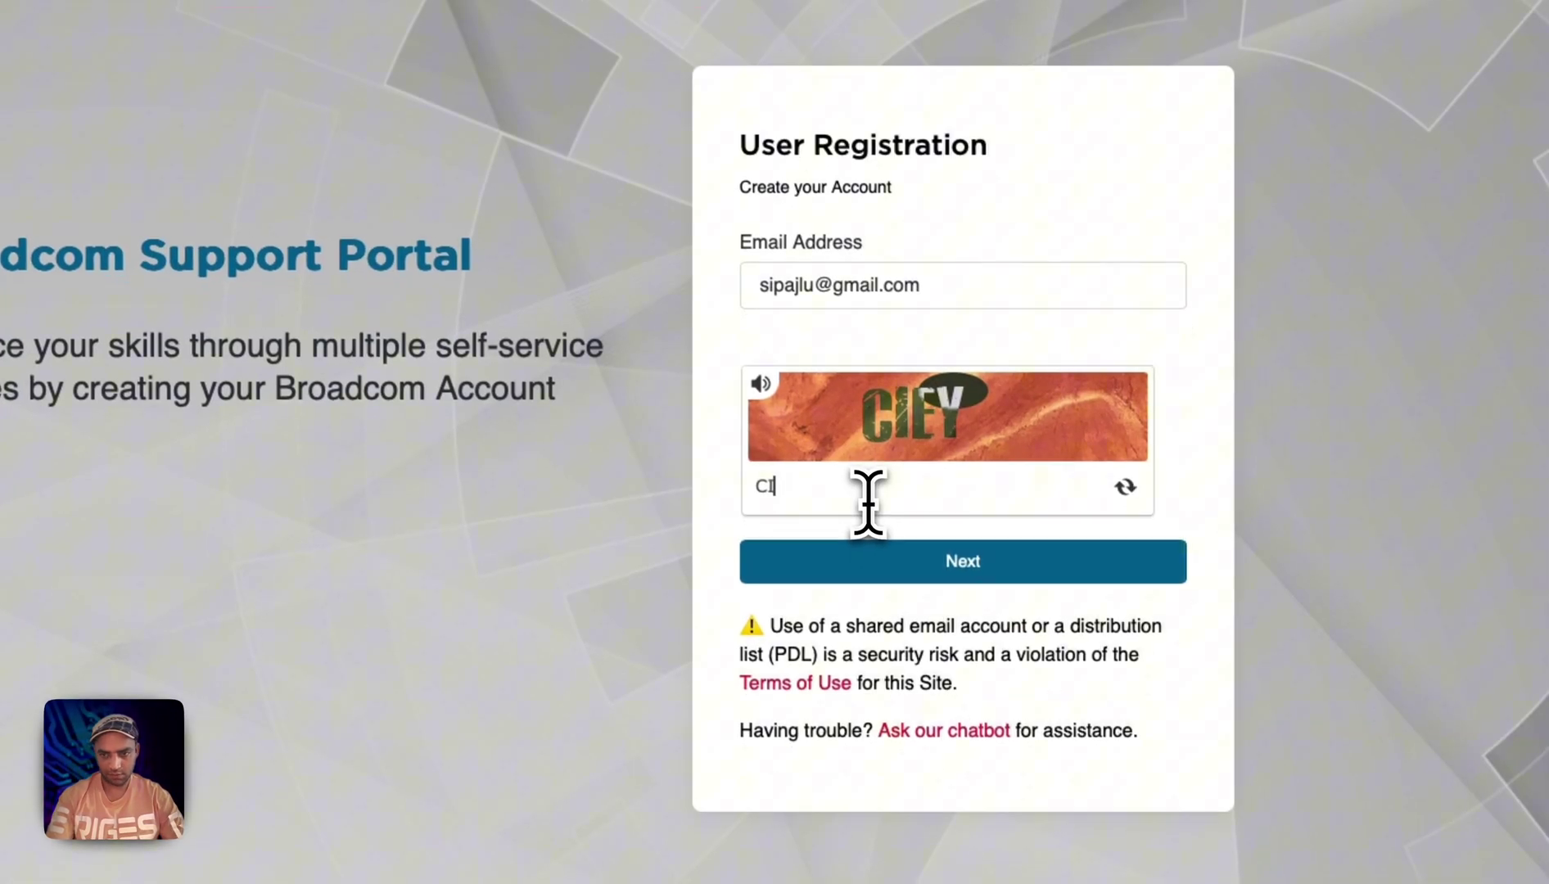
# Step: Finish the captcha, accept Safari's strong password, create the Broadcom account and decline saving the password
pyautogui.write('EY')
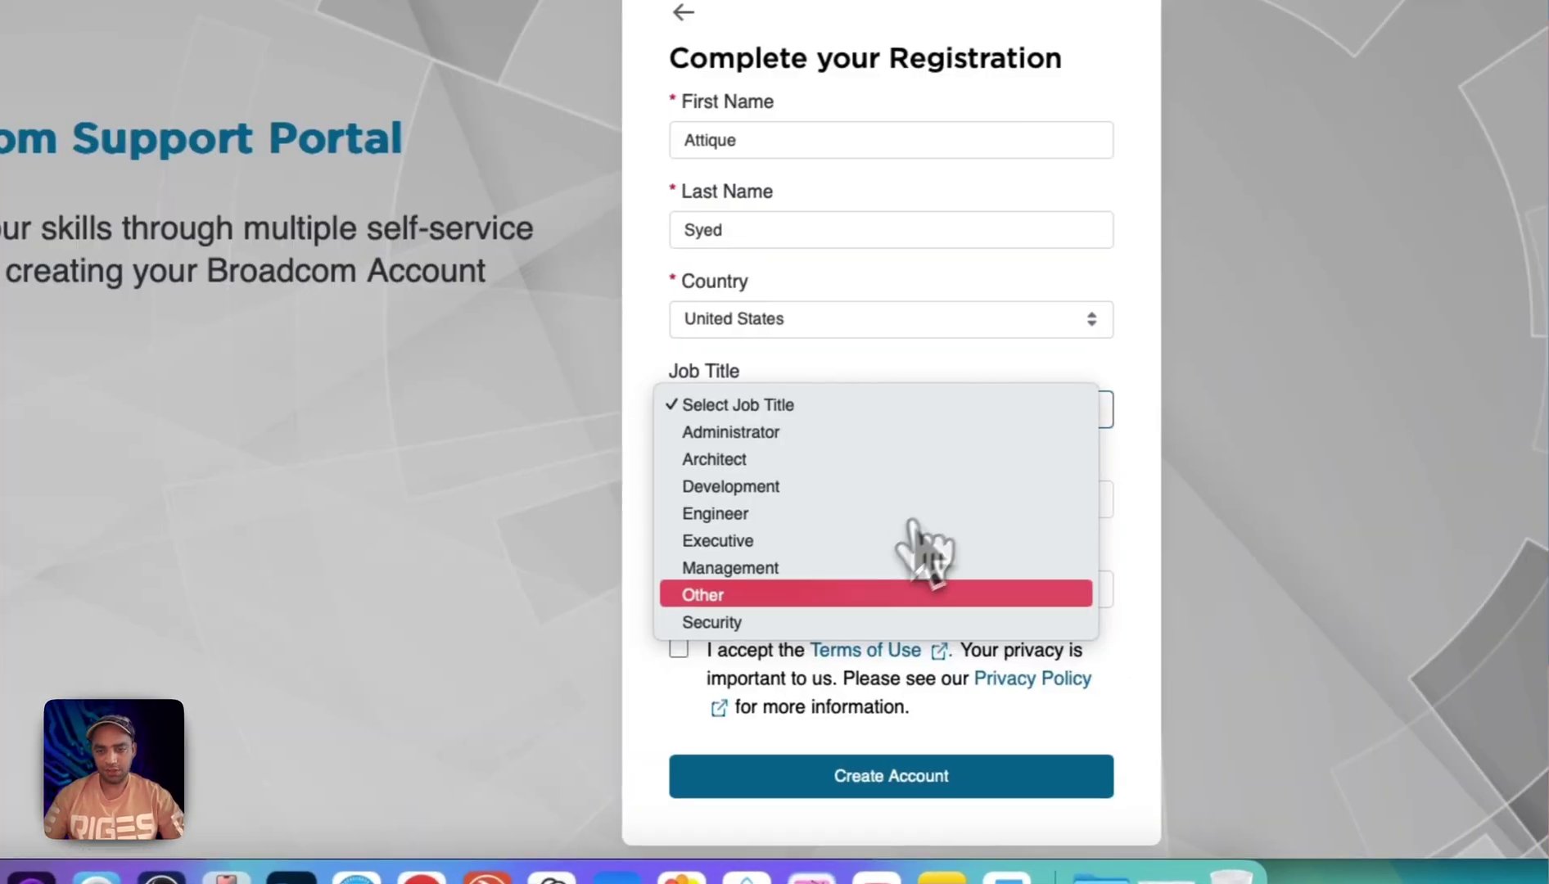
pyautogui.click(901, 591)
pyautogui.click(844, 514)
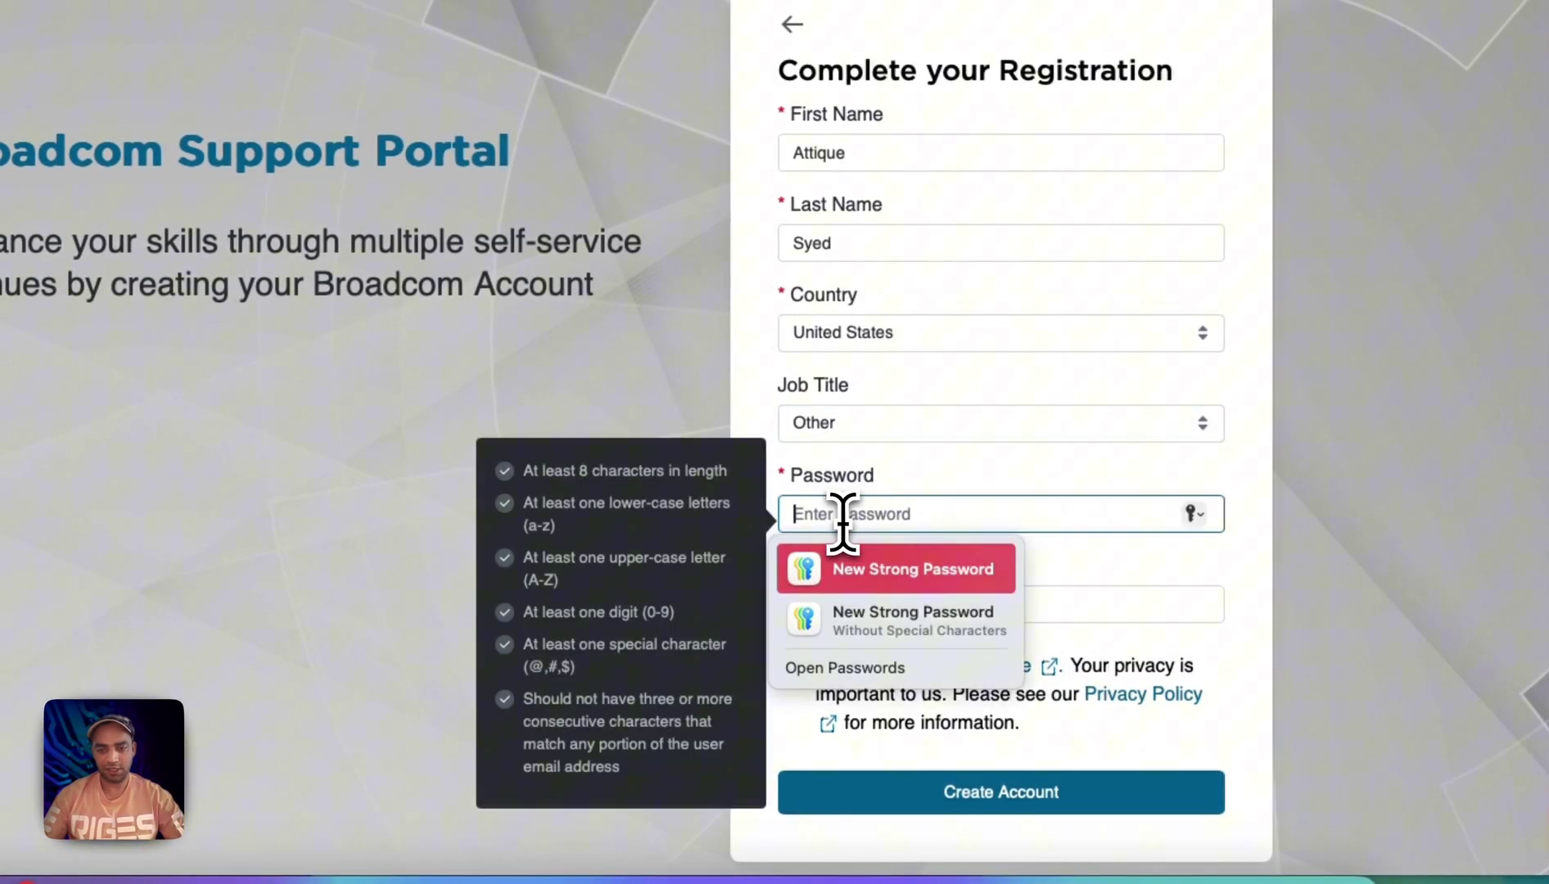
pyautogui.click(897, 569)
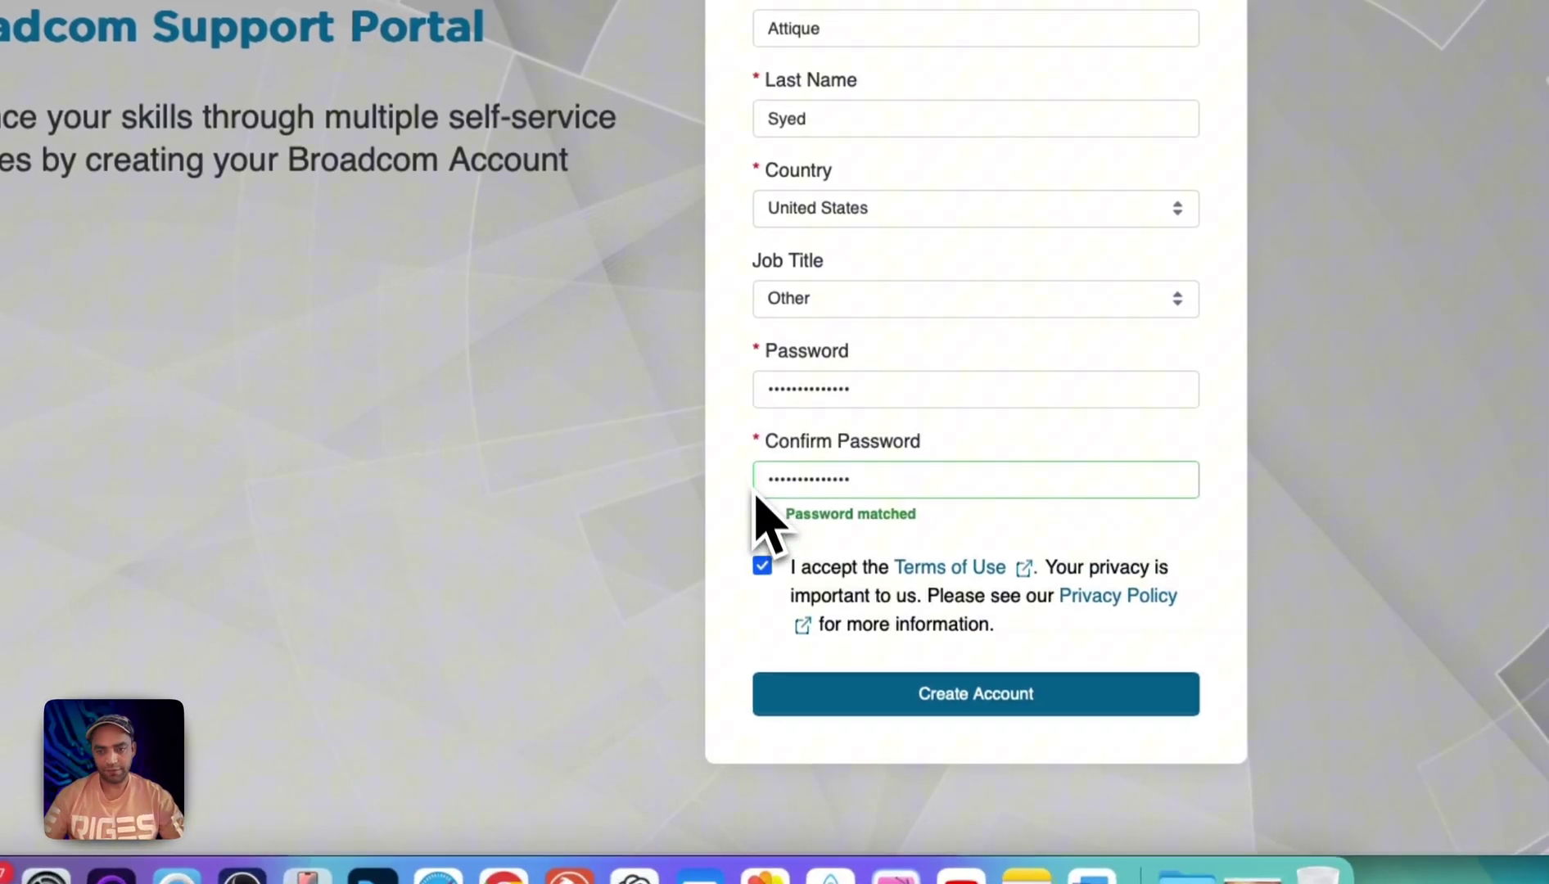
pyautogui.click(969, 706)
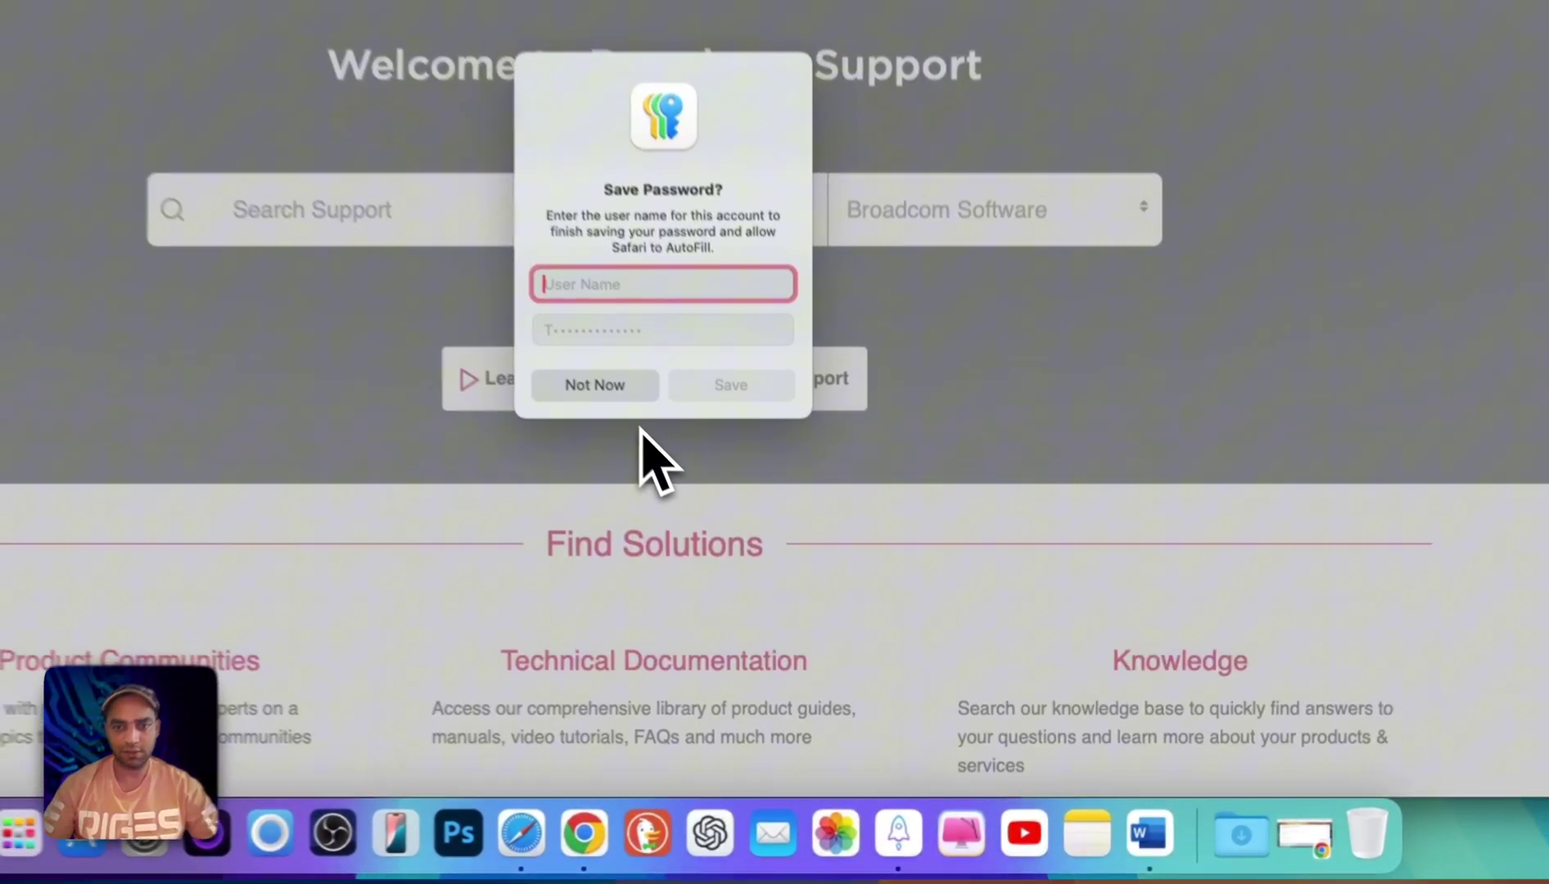
pyautogui.scroll(-20, 757, 555)
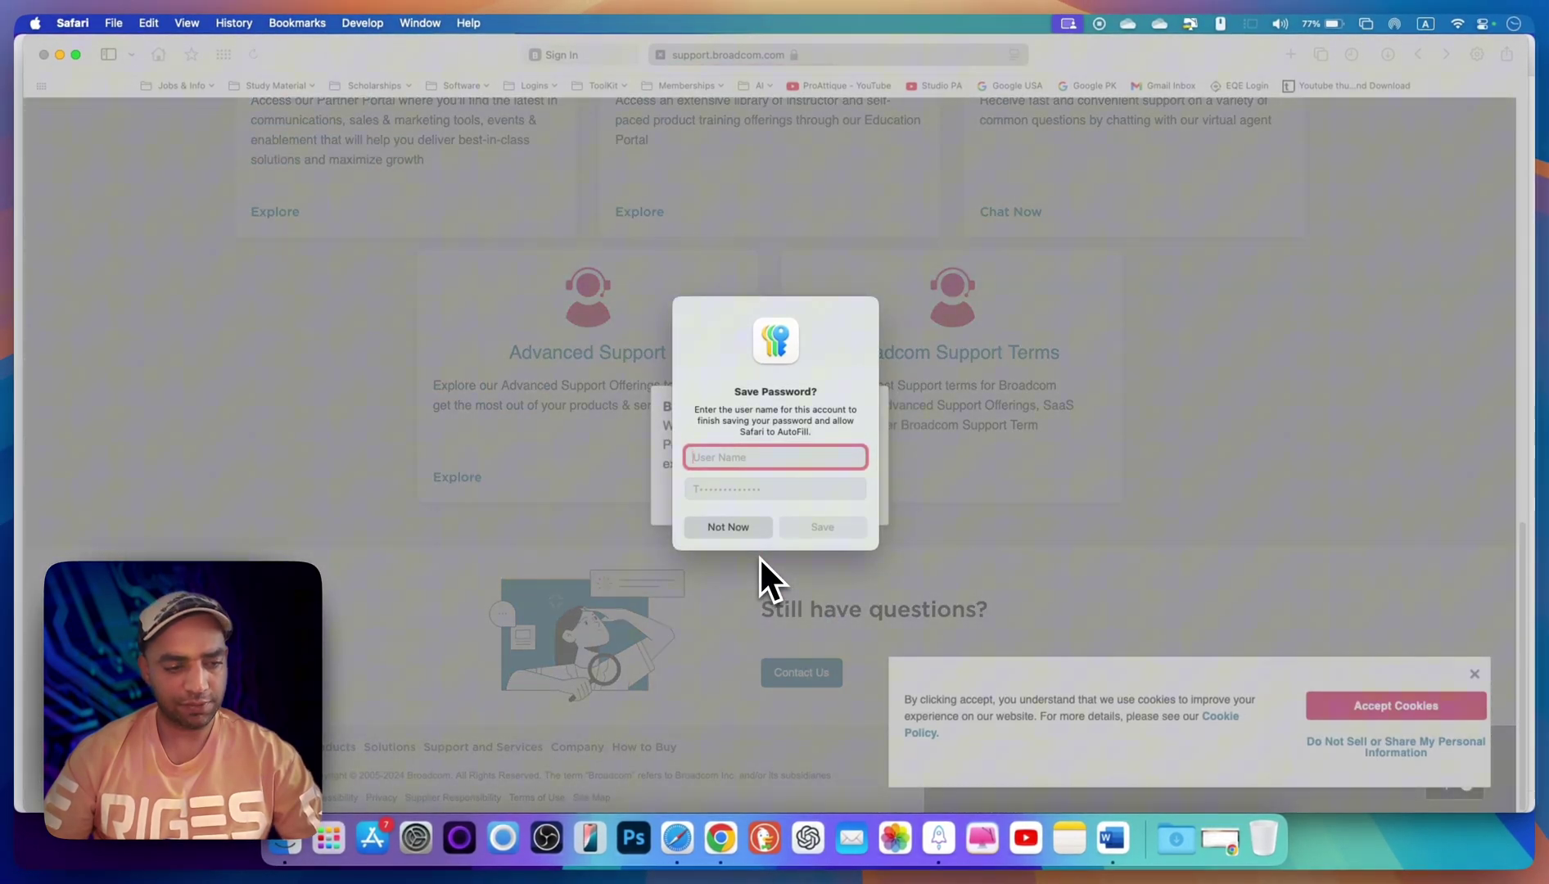
pyautogui.press('Escape')
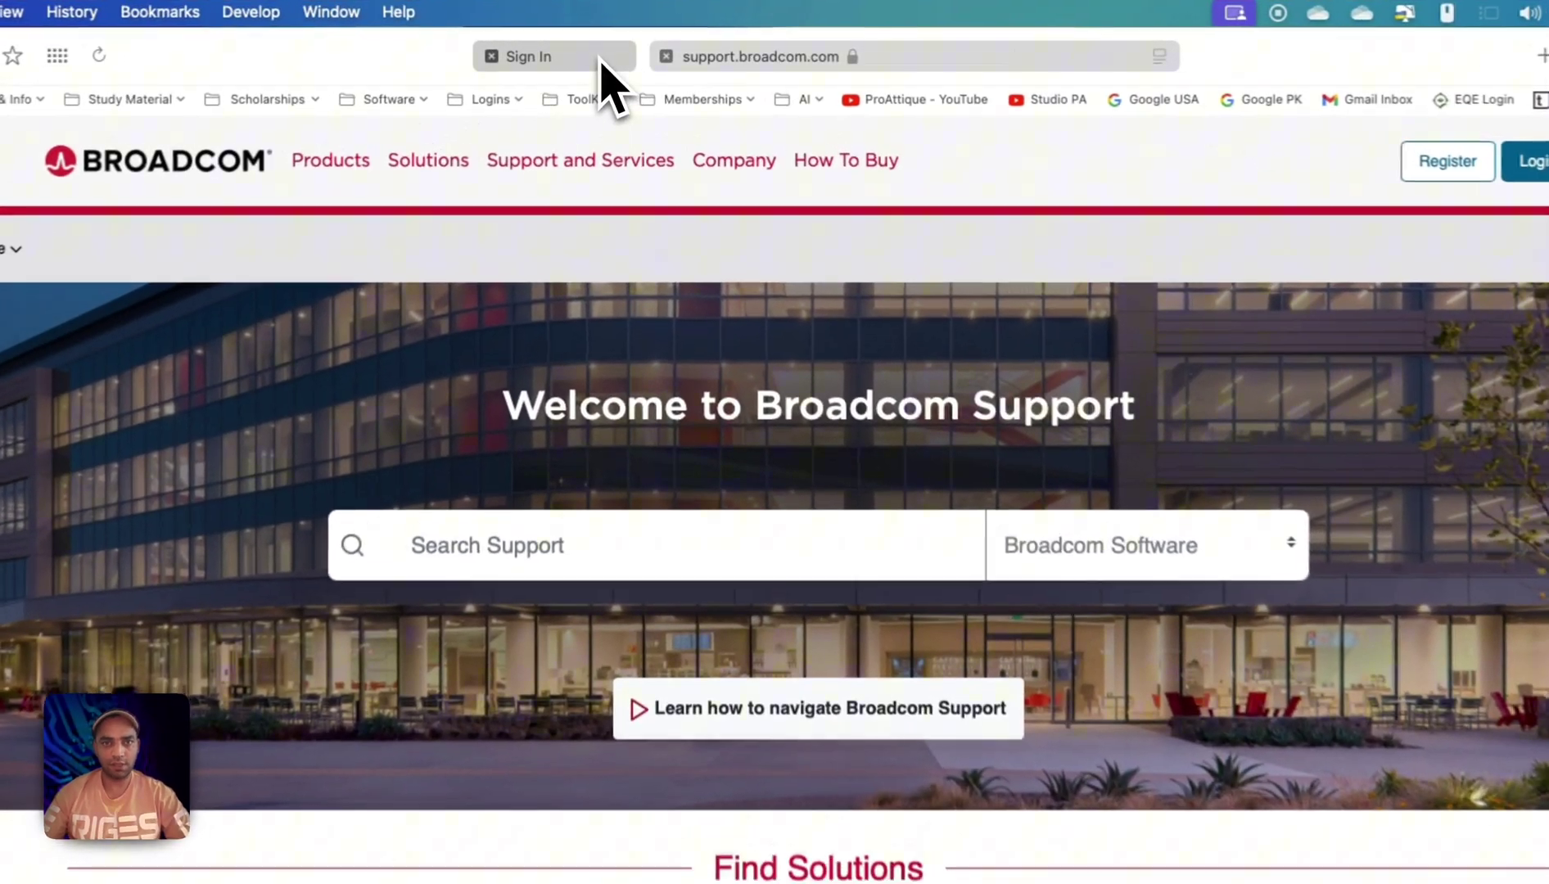
# Step: Sign in to the new Broadcom account and dismiss the dashboard welcome popup
pyautogui.click(616, 56)
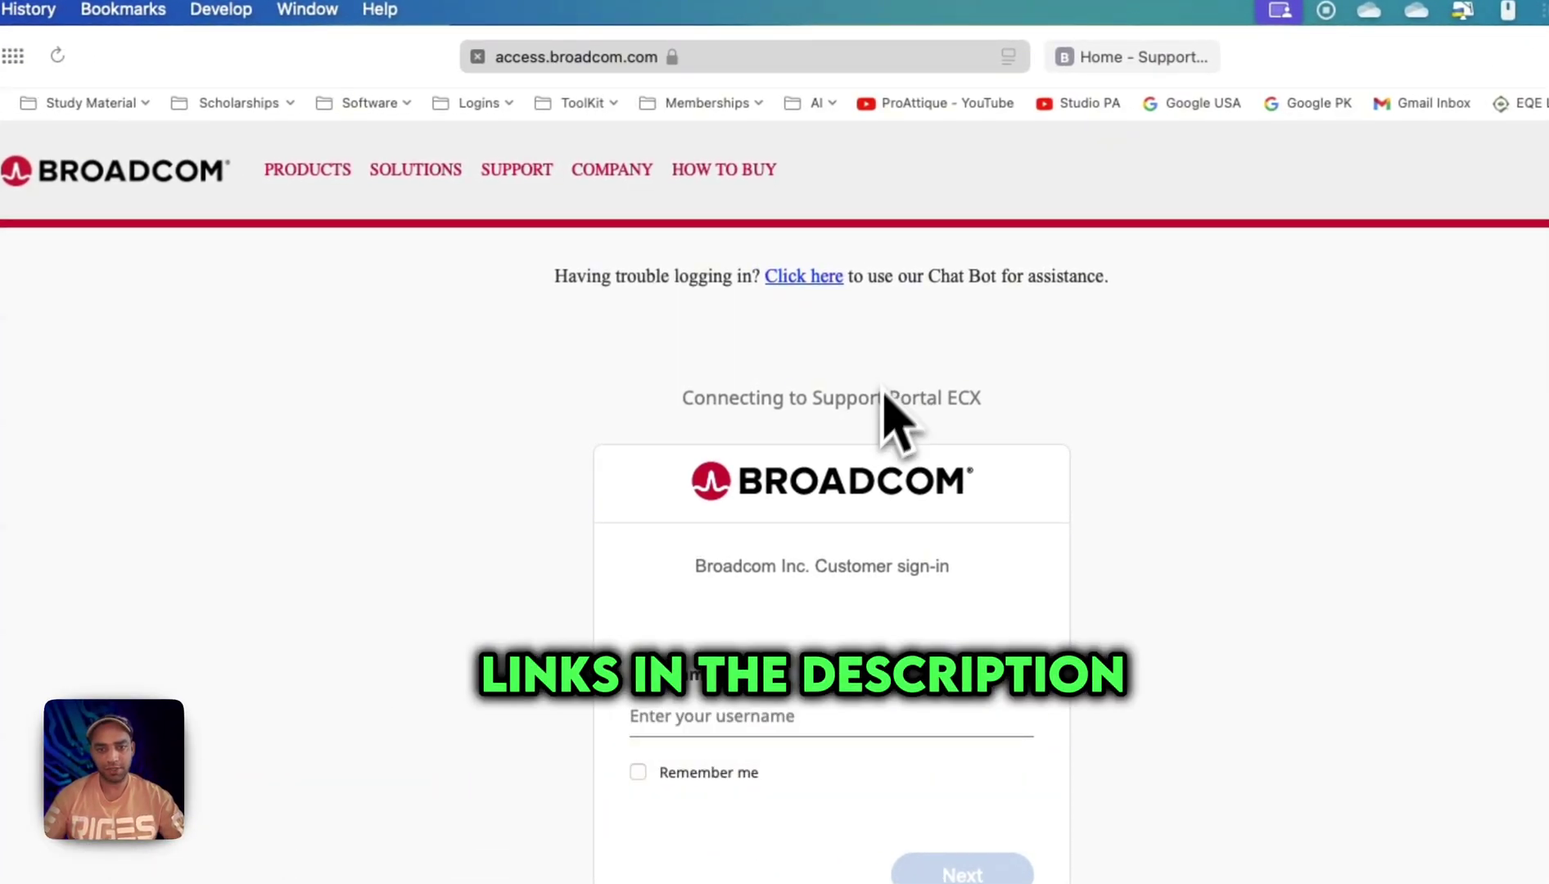
pyautogui.click(868, 593)
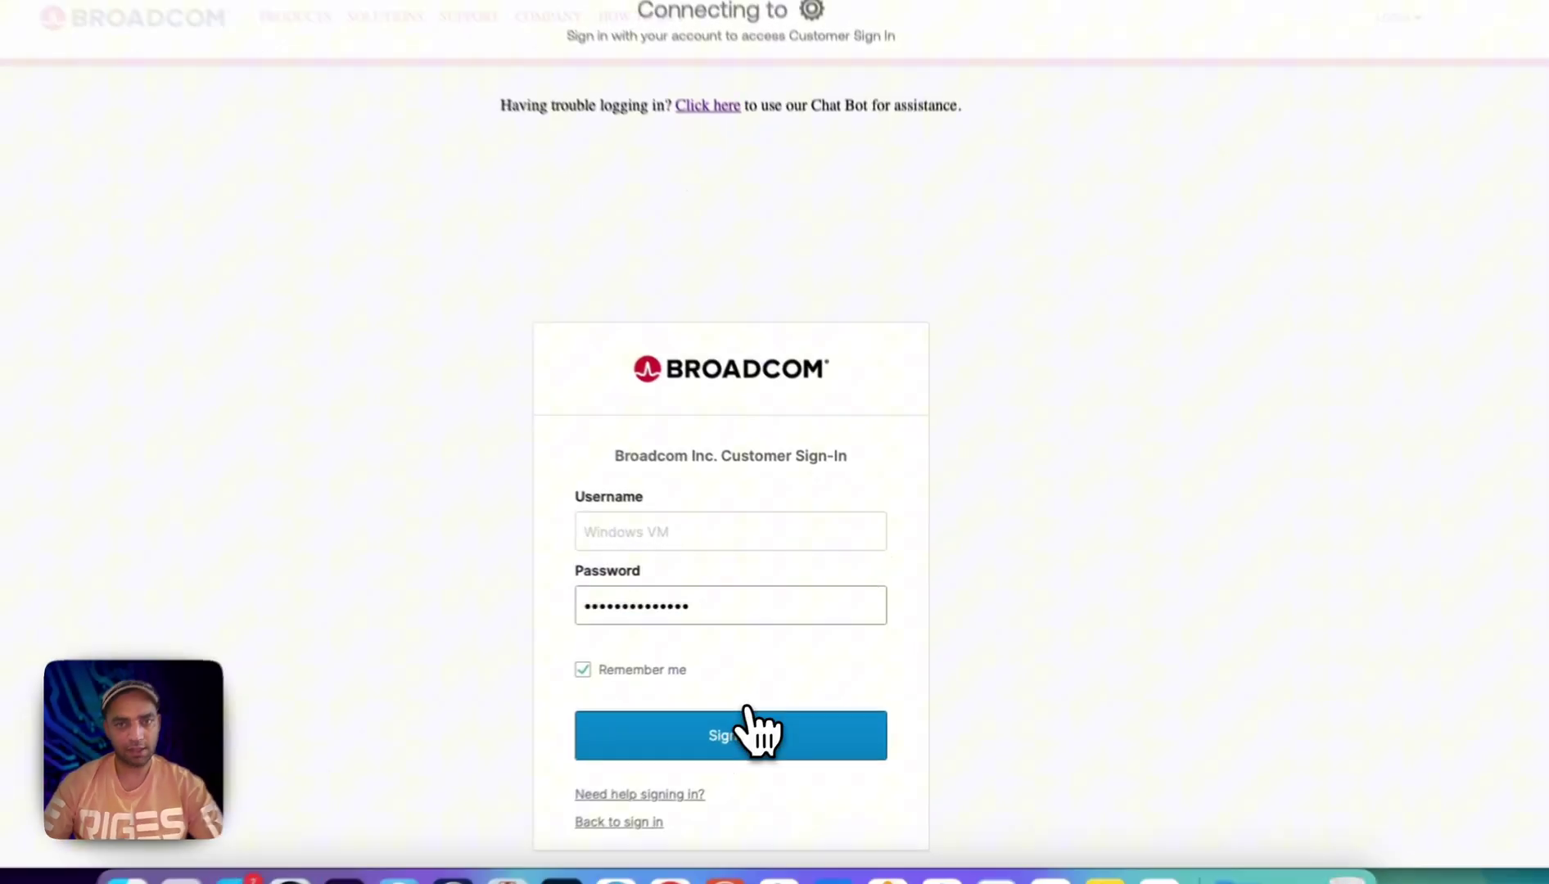
pyautogui.click(688, 762)
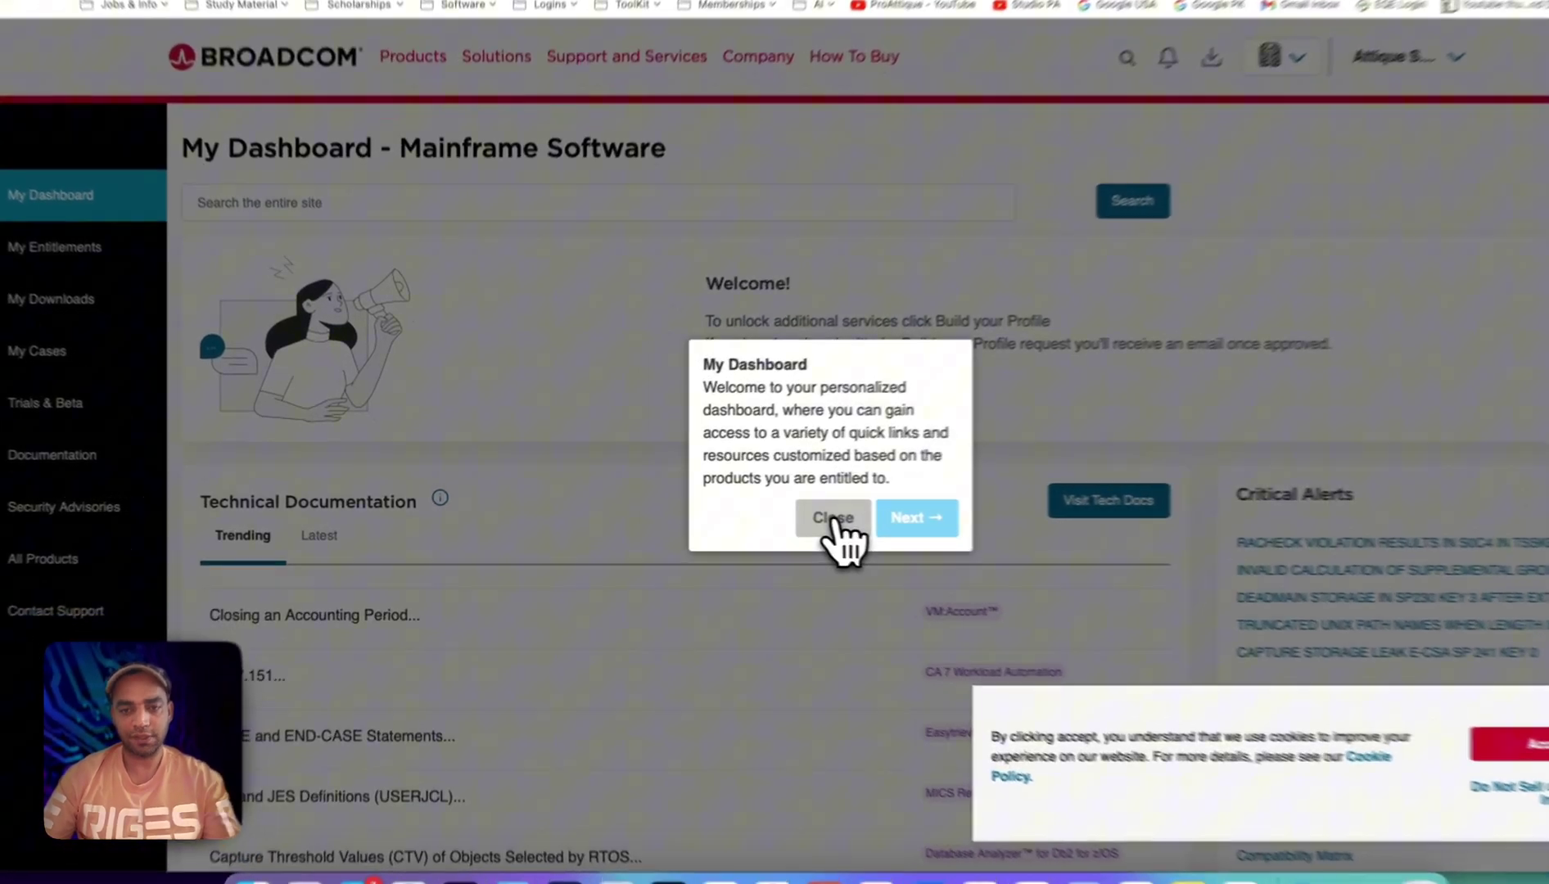
pyautogui.click(833, 526)
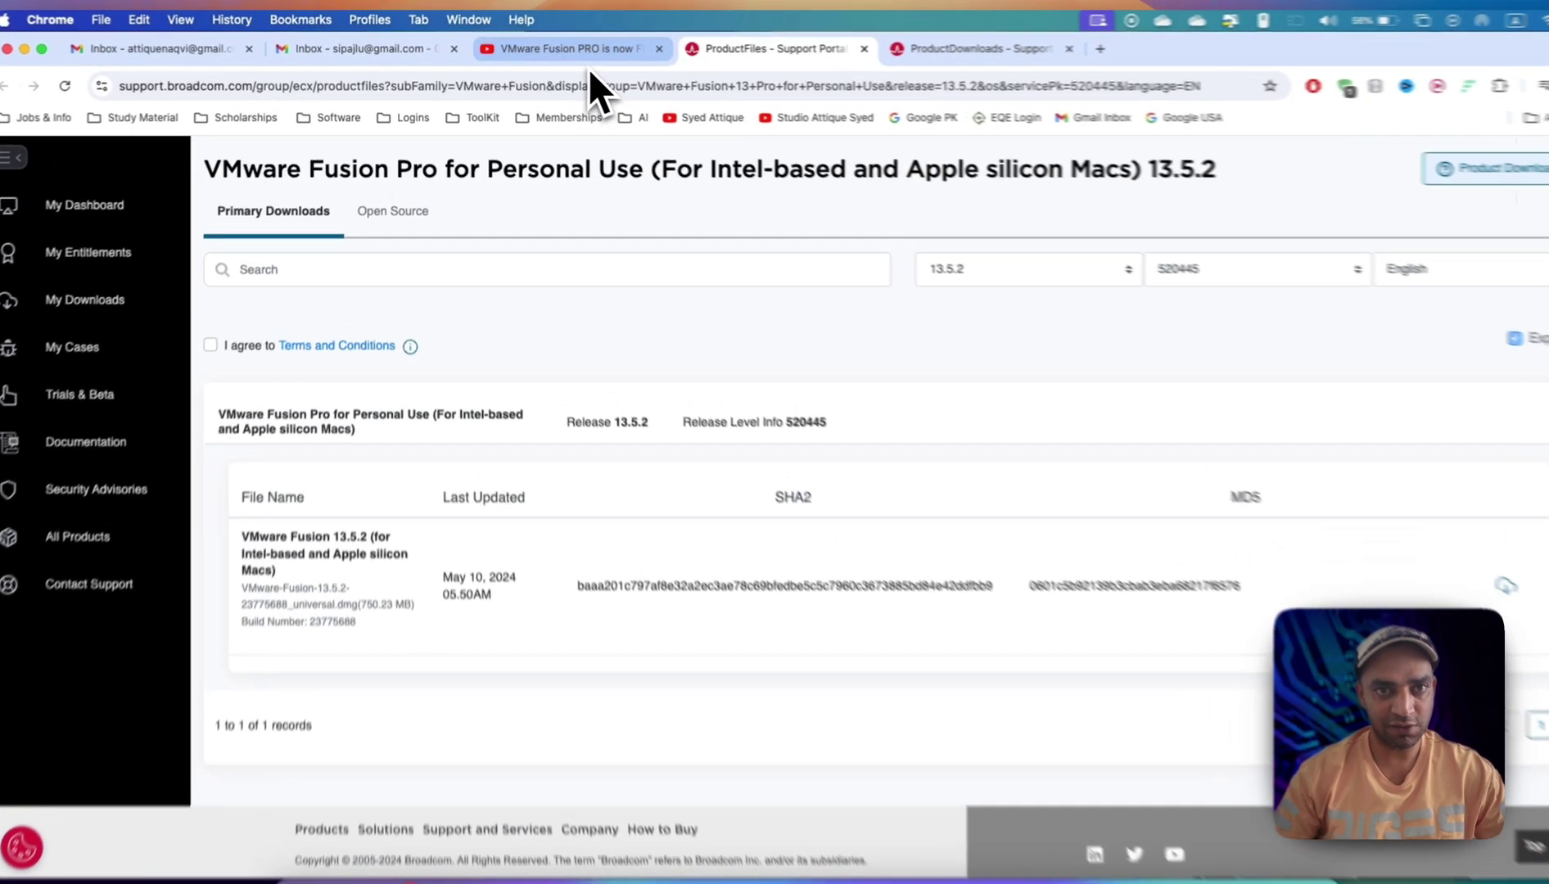
pyautogui.click(561, 50)
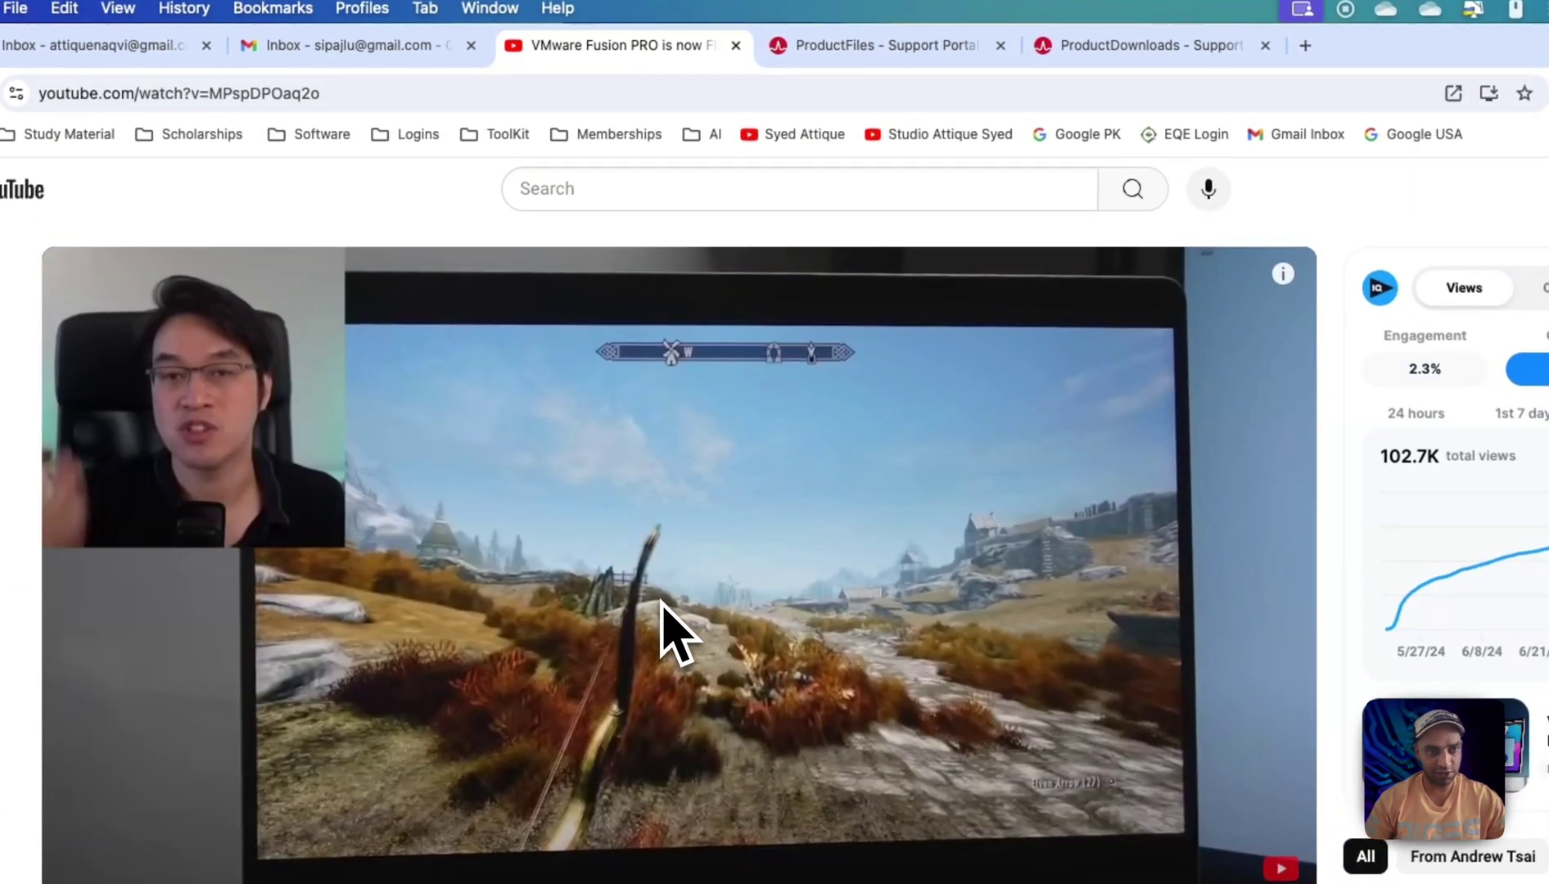
pyautogui.scroll(-5, 394, 624)
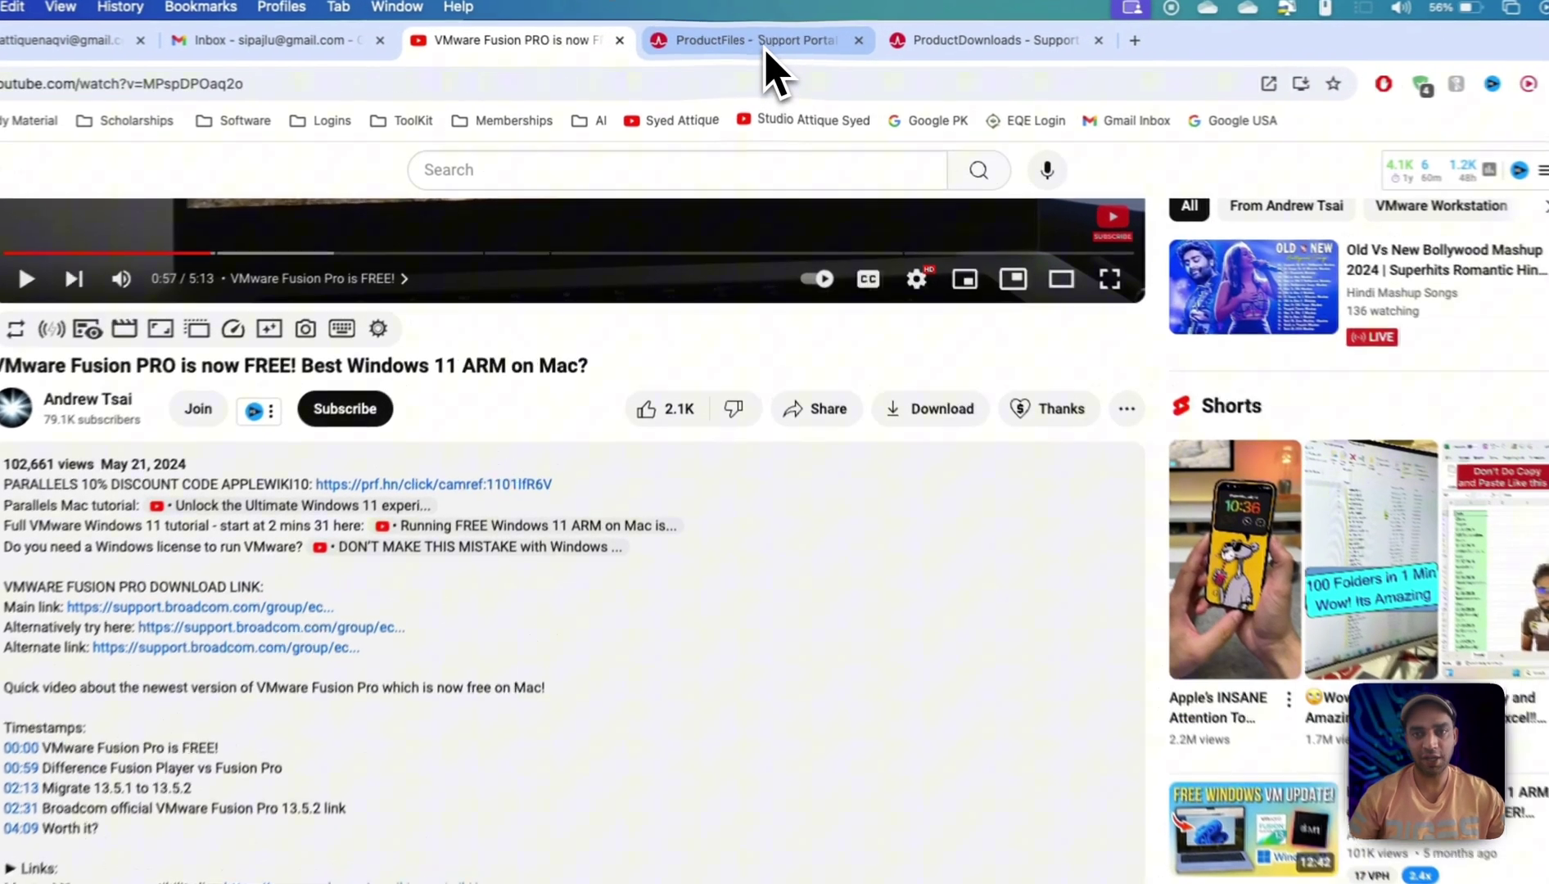
pyautogui.click(737, 50)
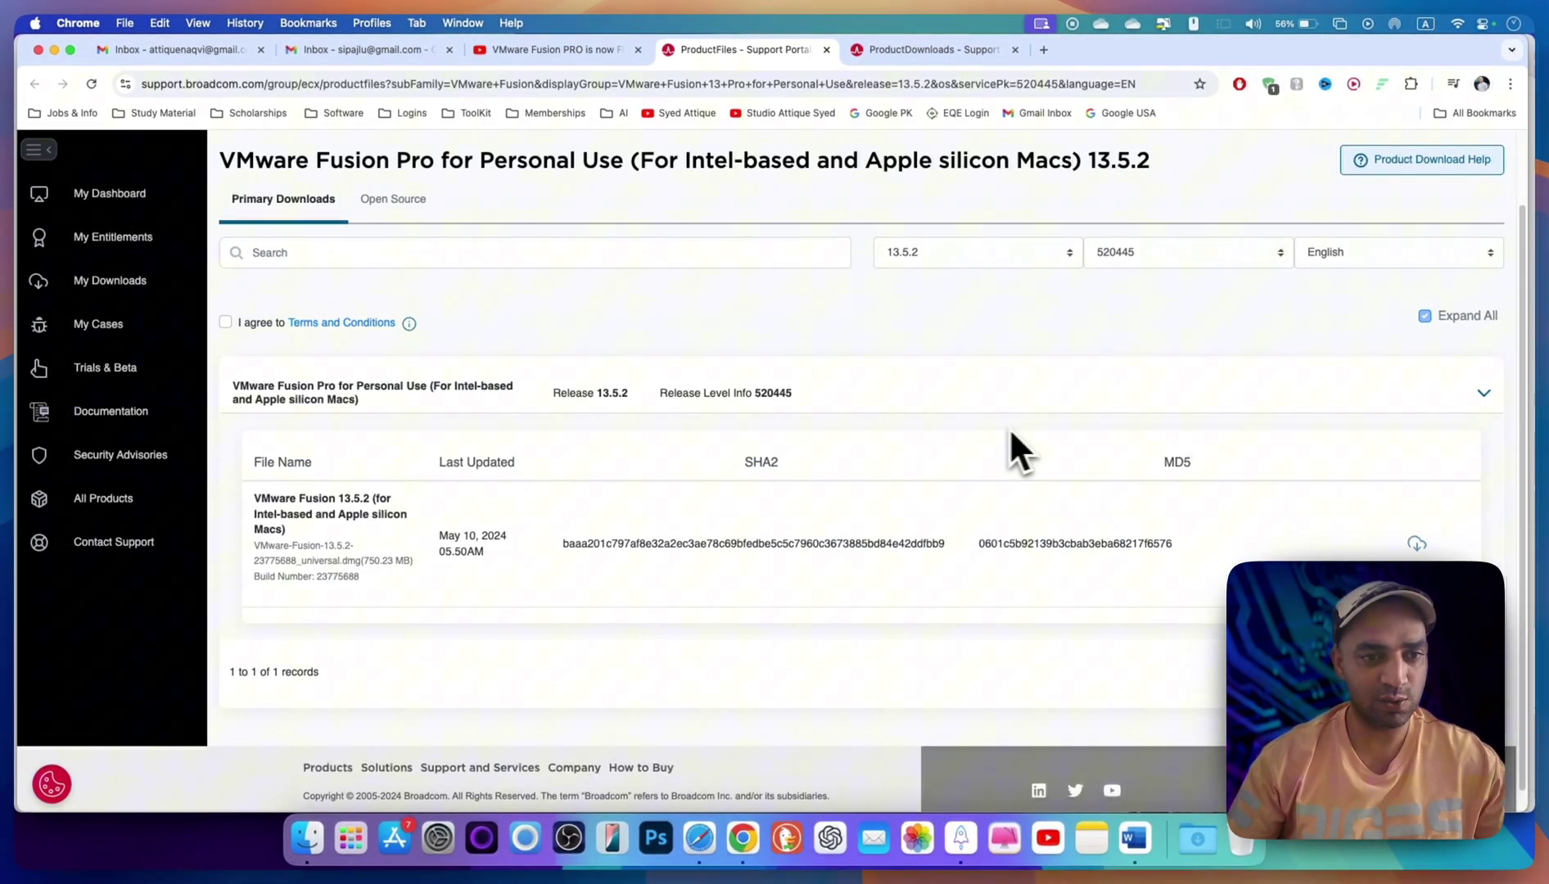
# Step: Agree to the Terms and Conditions on the Fusion 13.5.2 download page
pyautogui.click(225, 325)
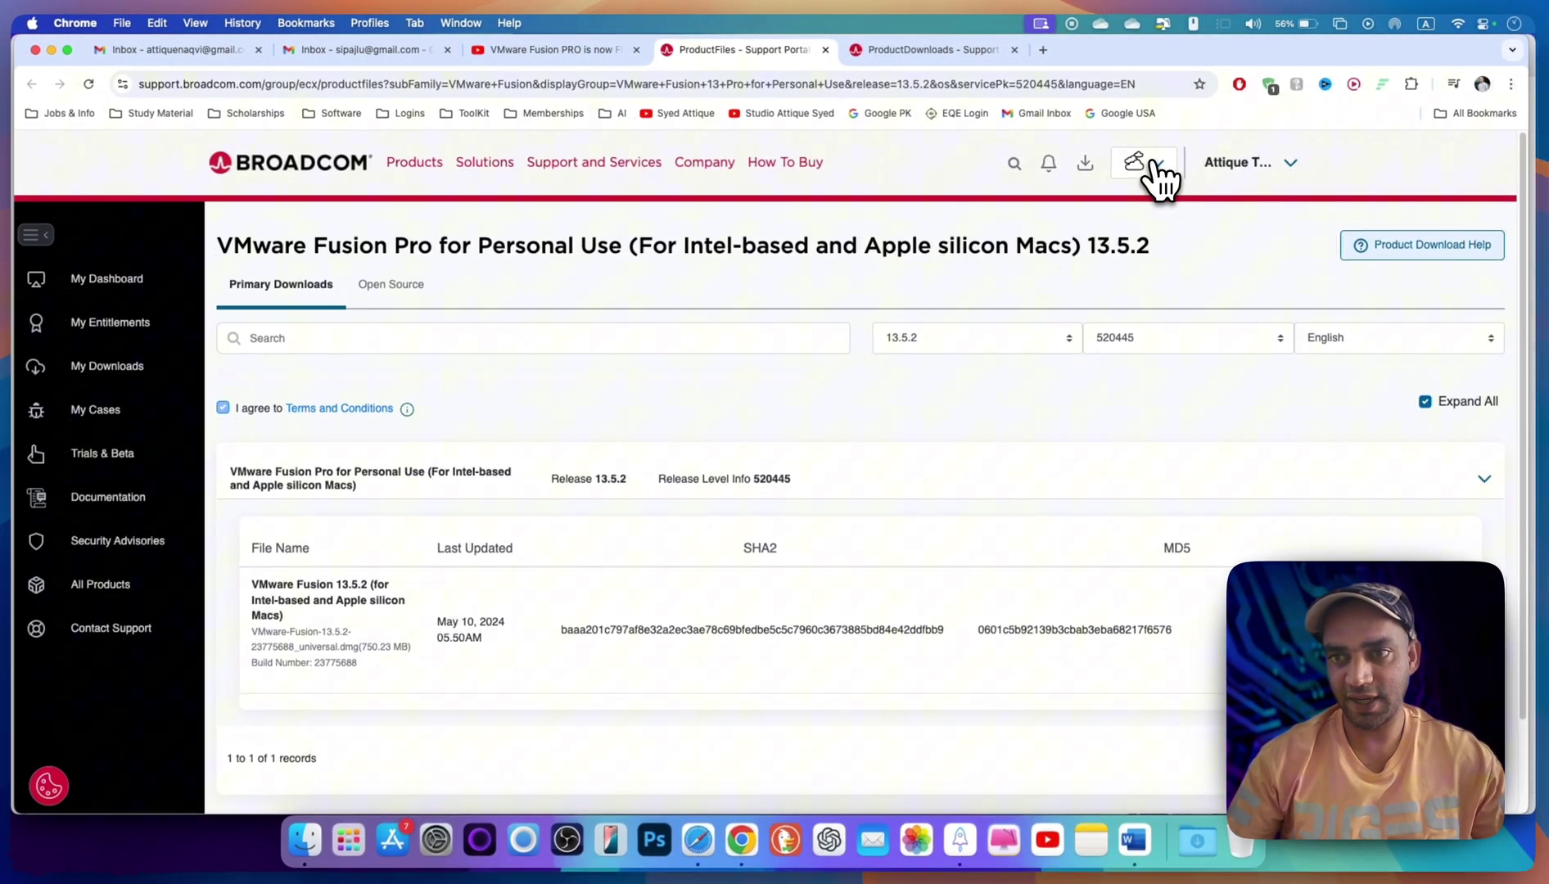
pyautogui.click(1154, 162)
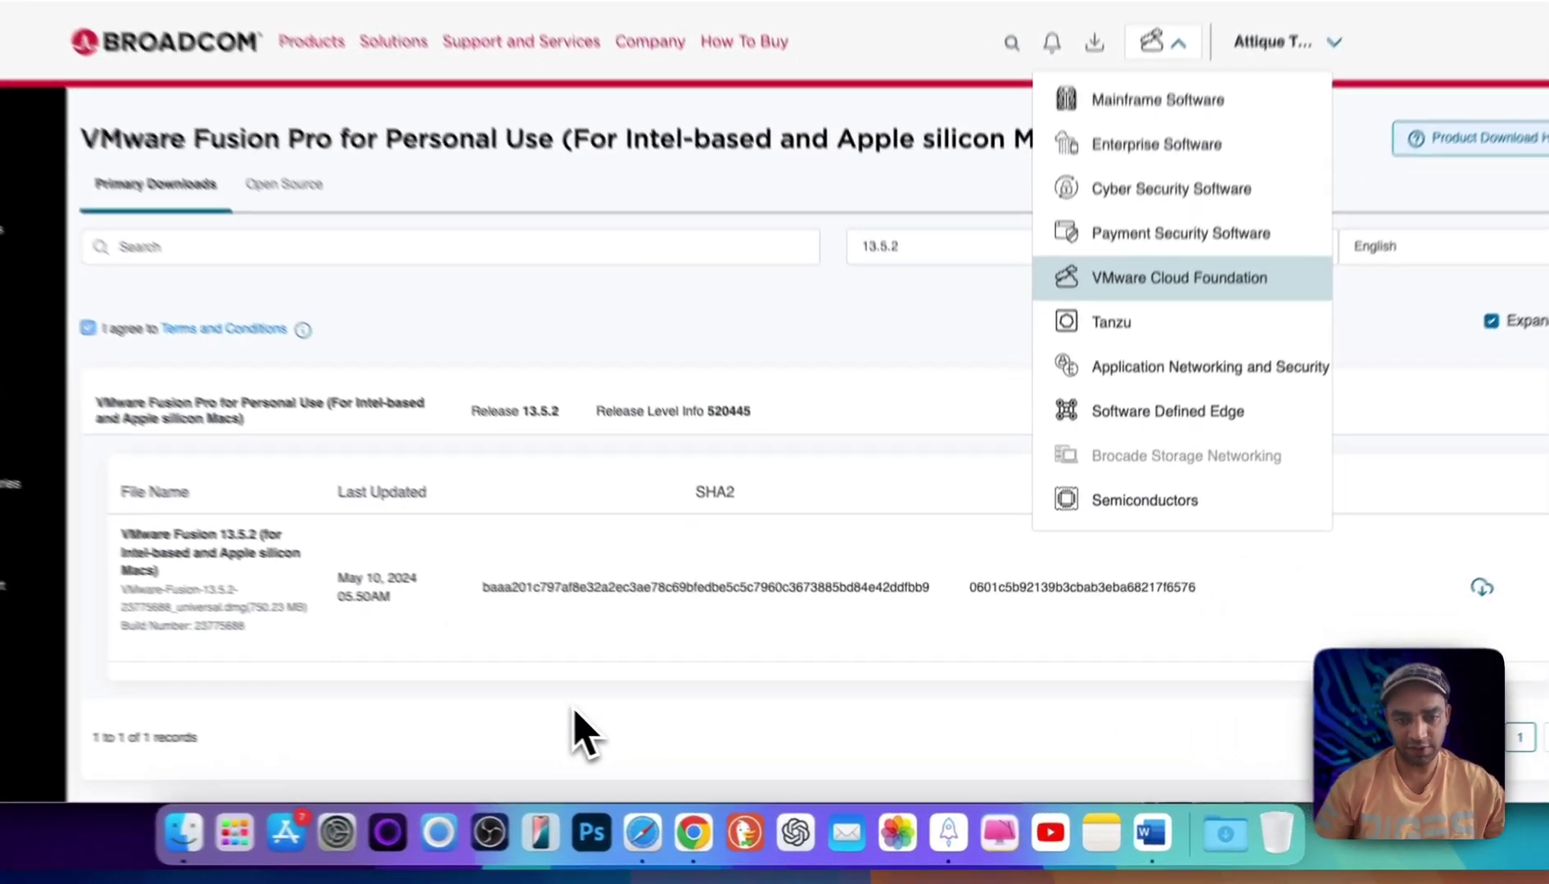
pyautogui.click(285, 381)
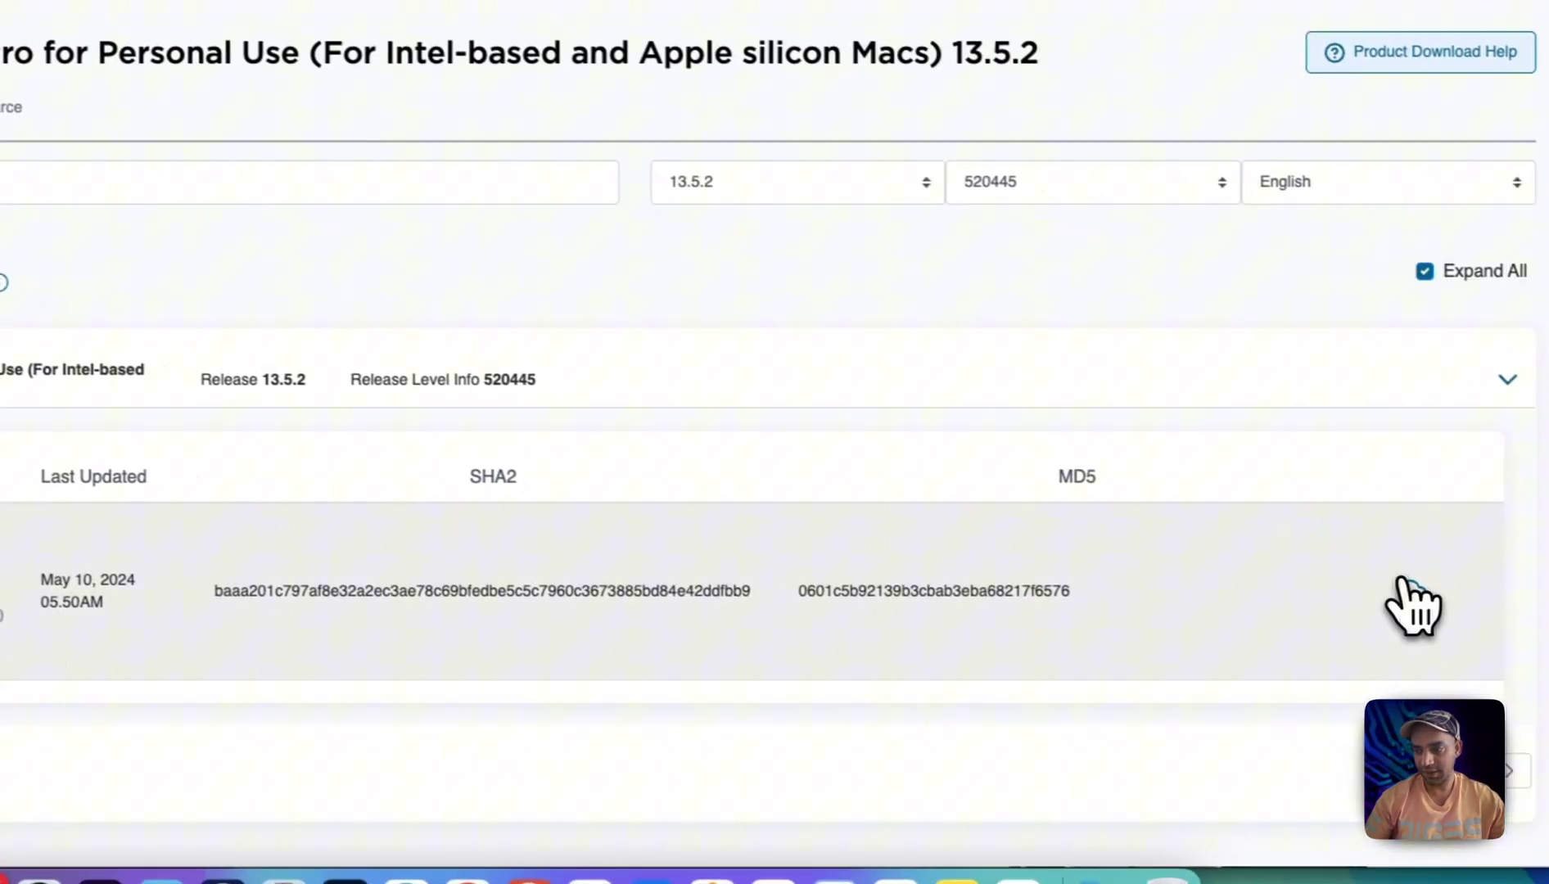
# Step: Pass trade compliance verification and download the VMware Fusion 13.5.2 installer, checking its progress
pyautogui.click(1410, 587)
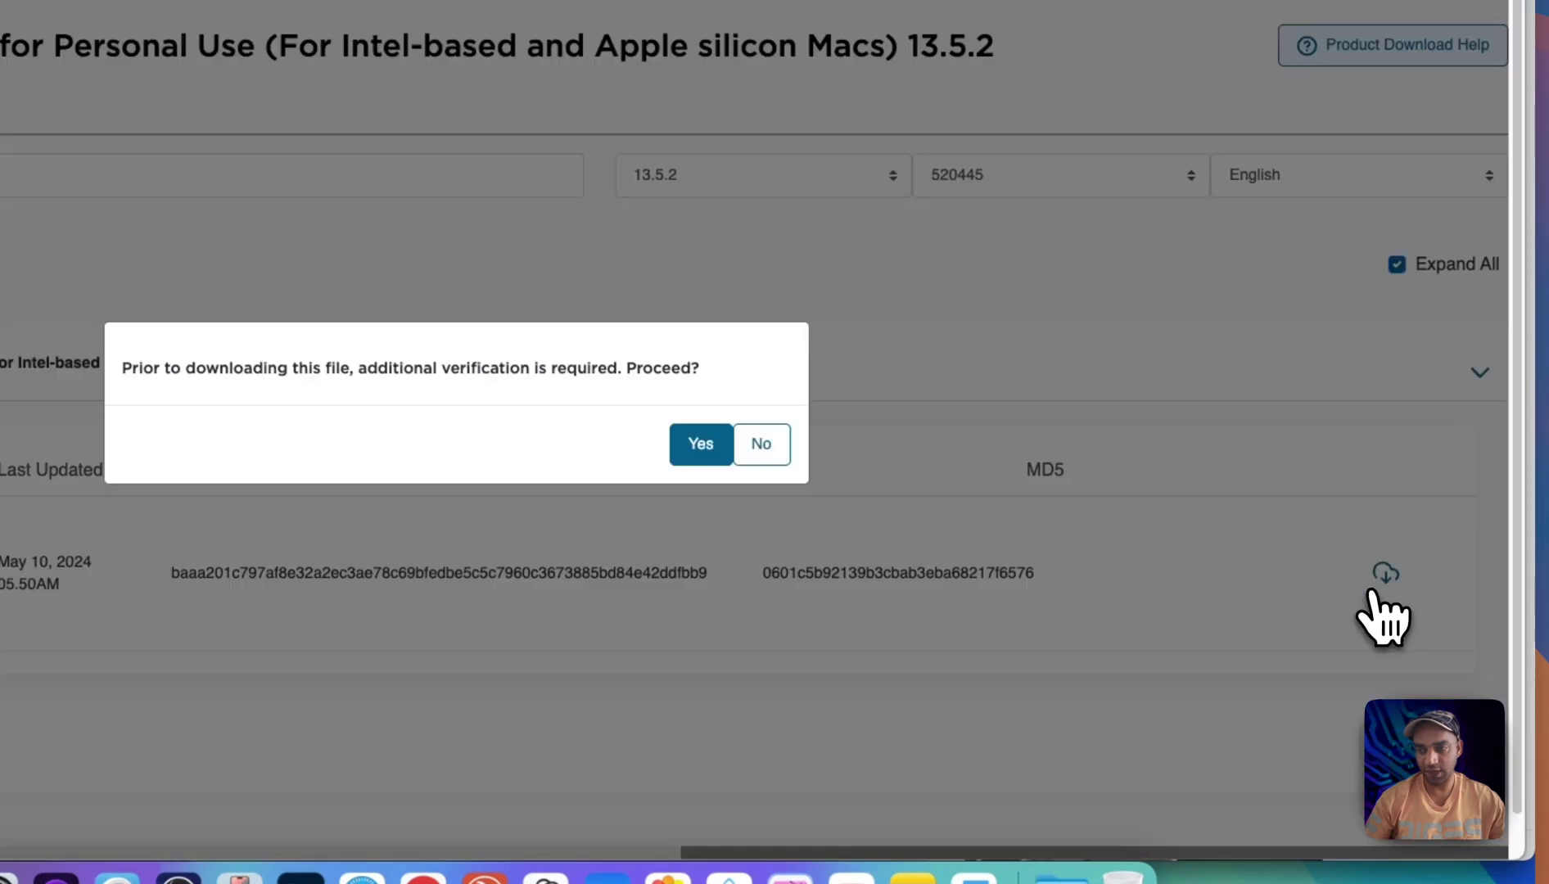
pyautogui.click(692, 451)
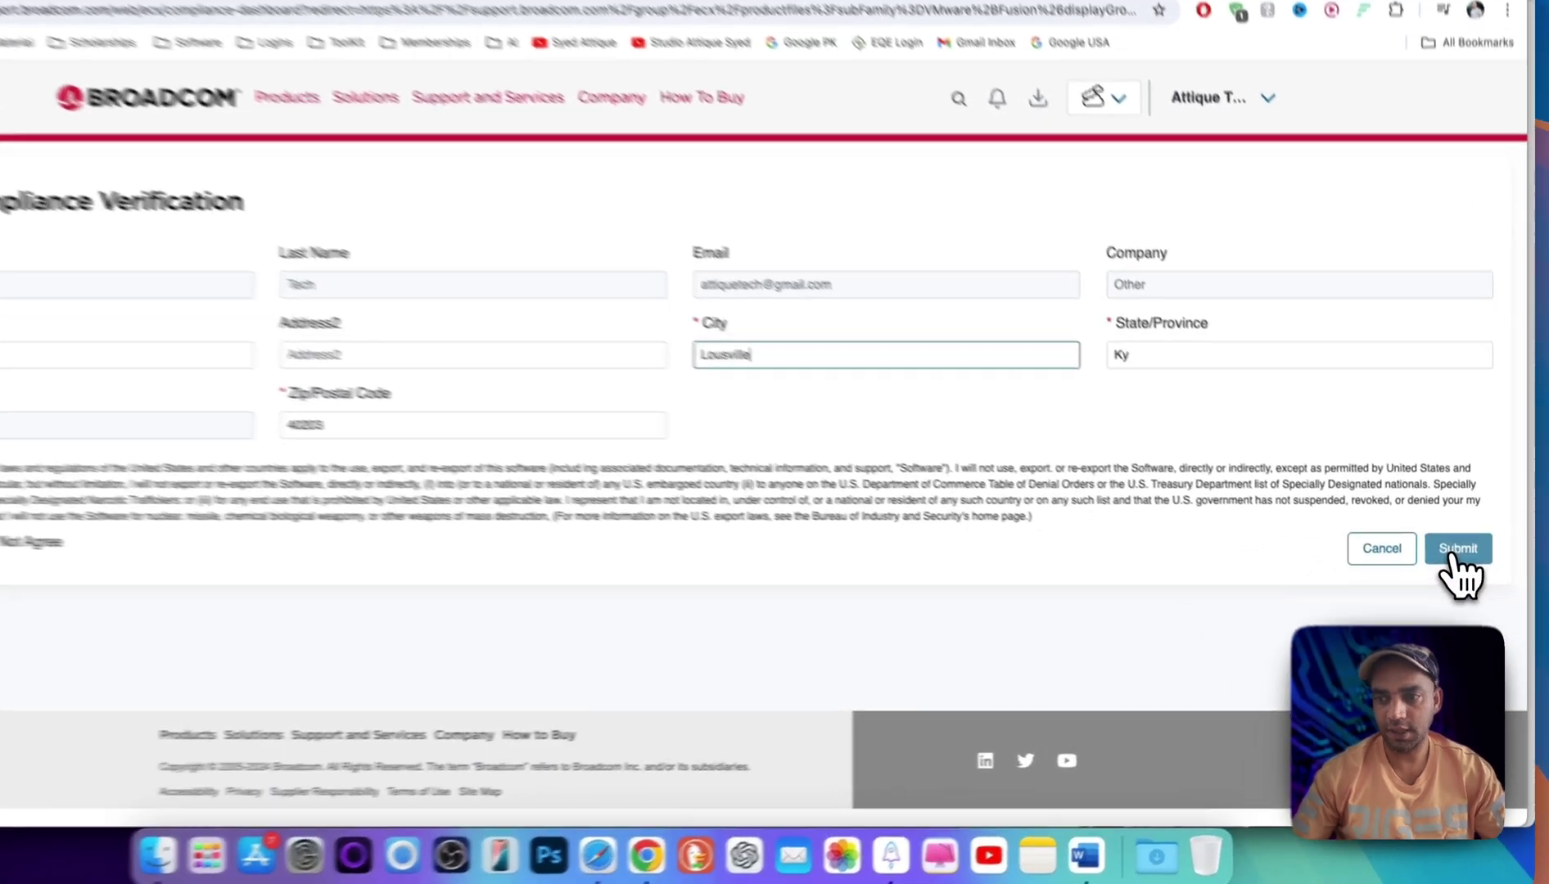
pyautogui.click(1467, 562)
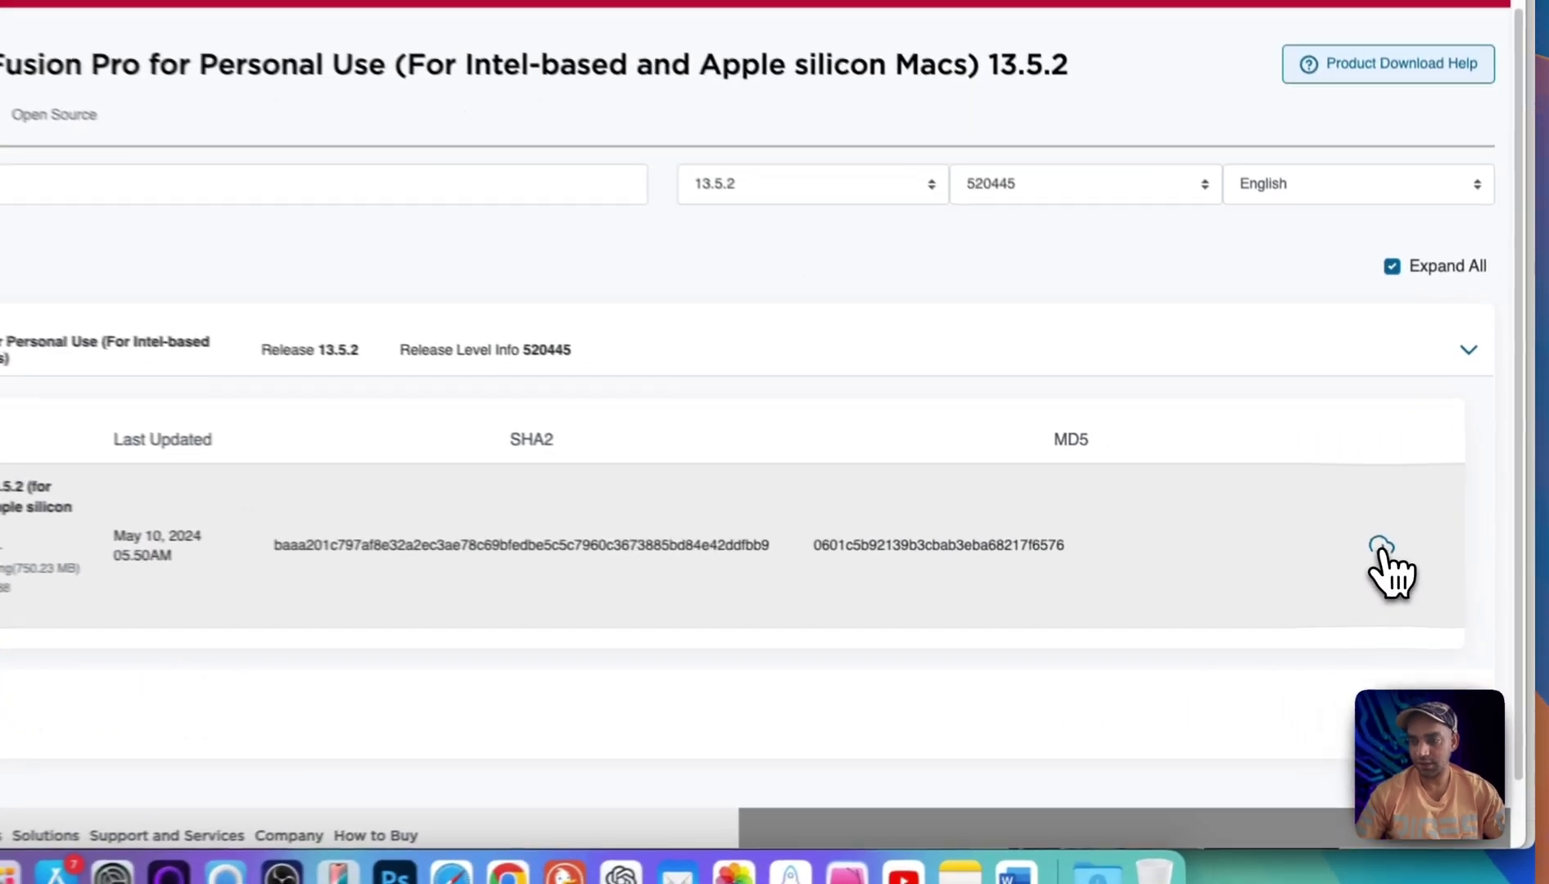
pyautogui.click(1415, 579)
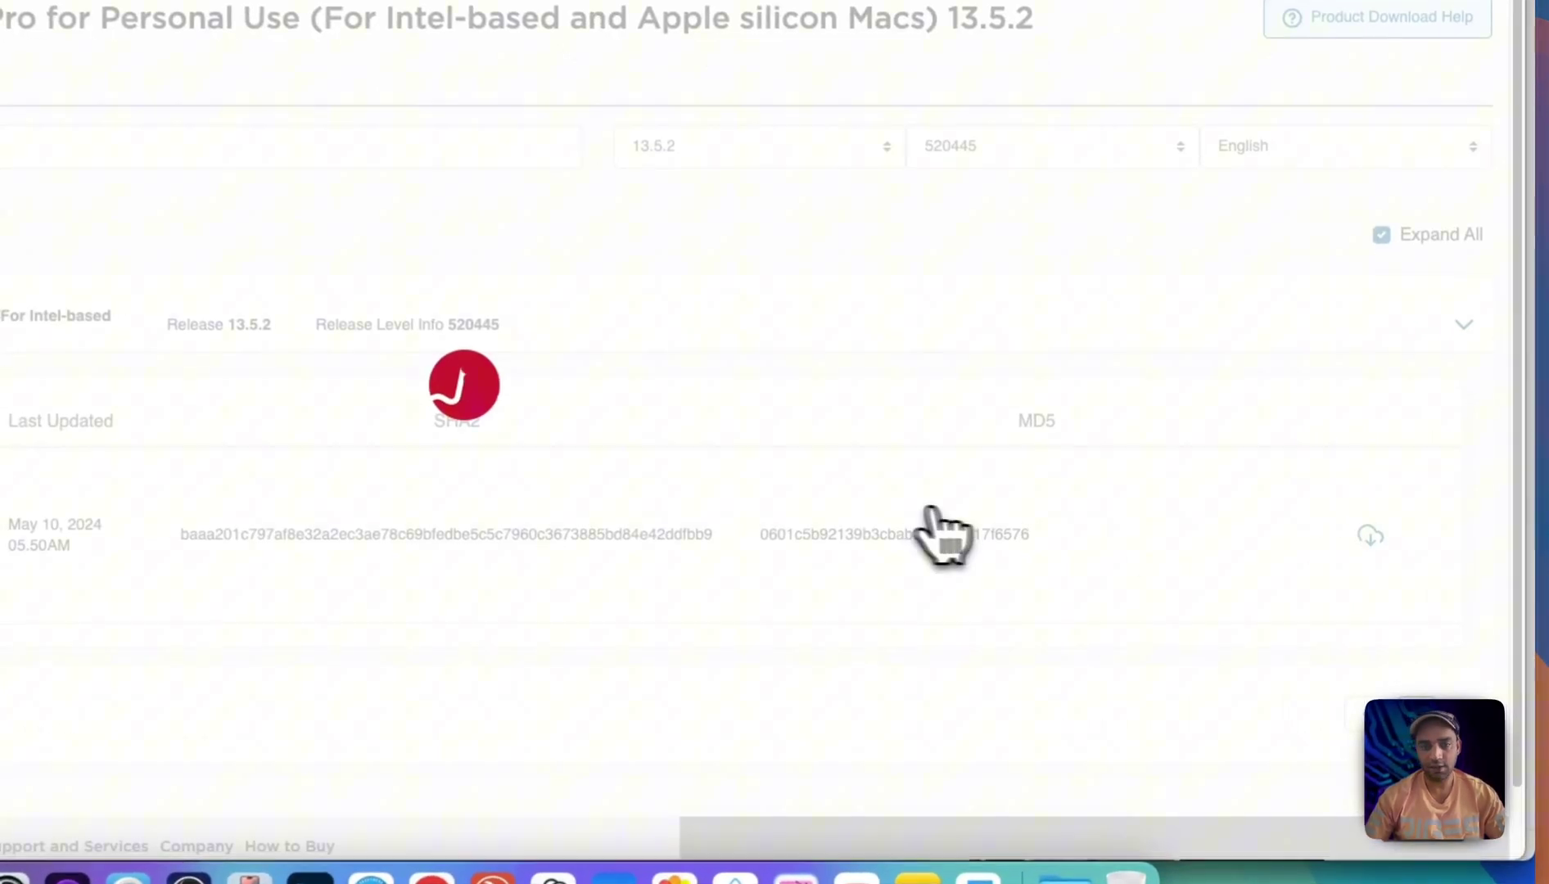
pyautogui.click(1481, 83)
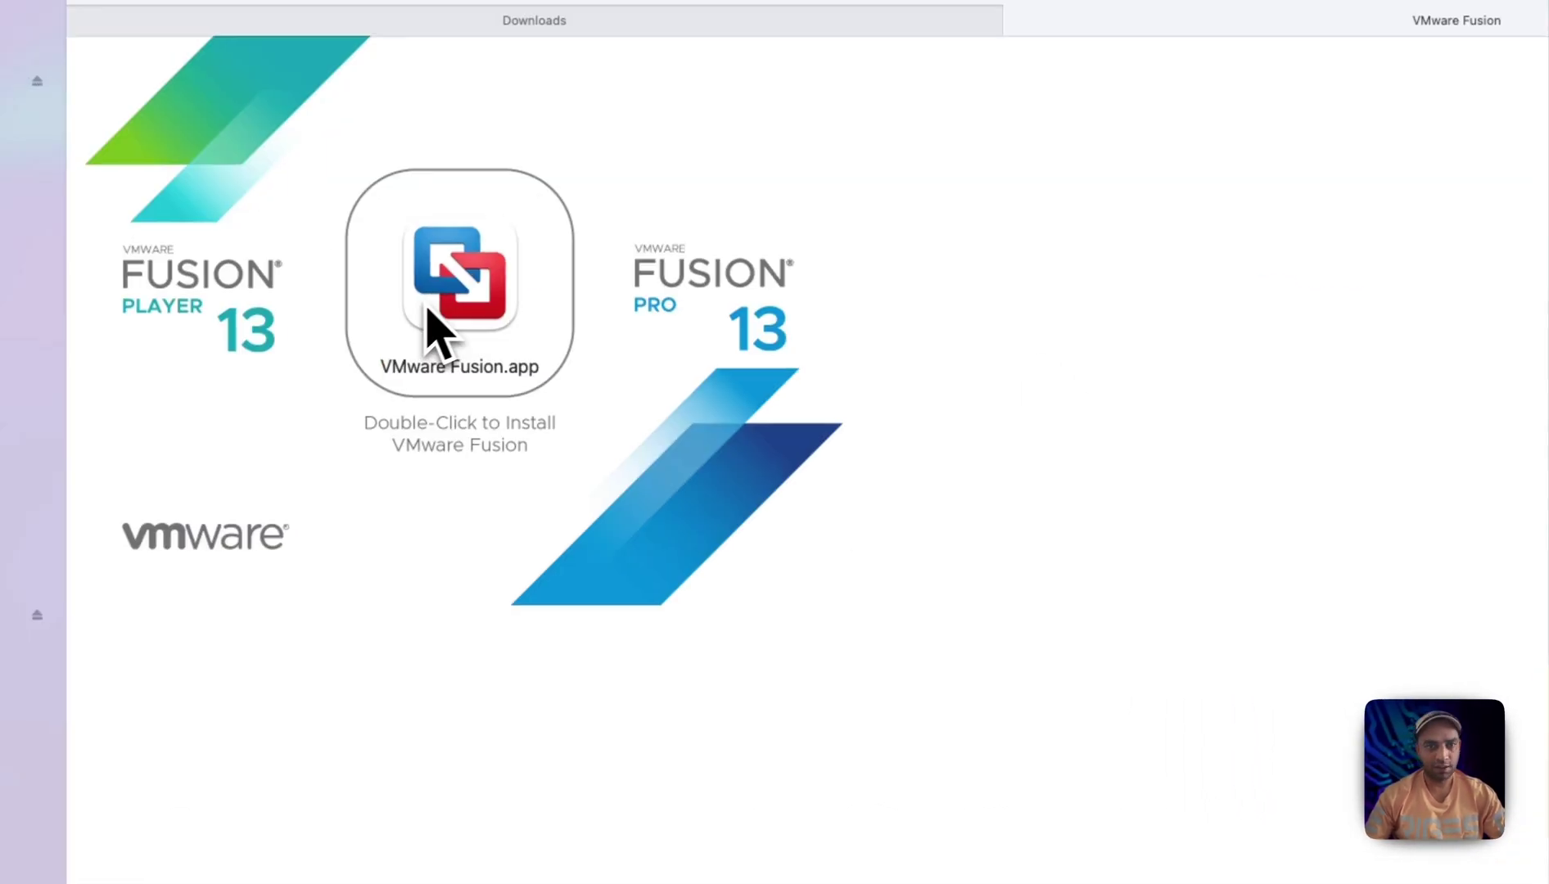
# Step: Launch the Fusion installer, approve with the admin password, and grant VMware Fusion Accessibility access
pyautogui.doubleClick(427, 309)
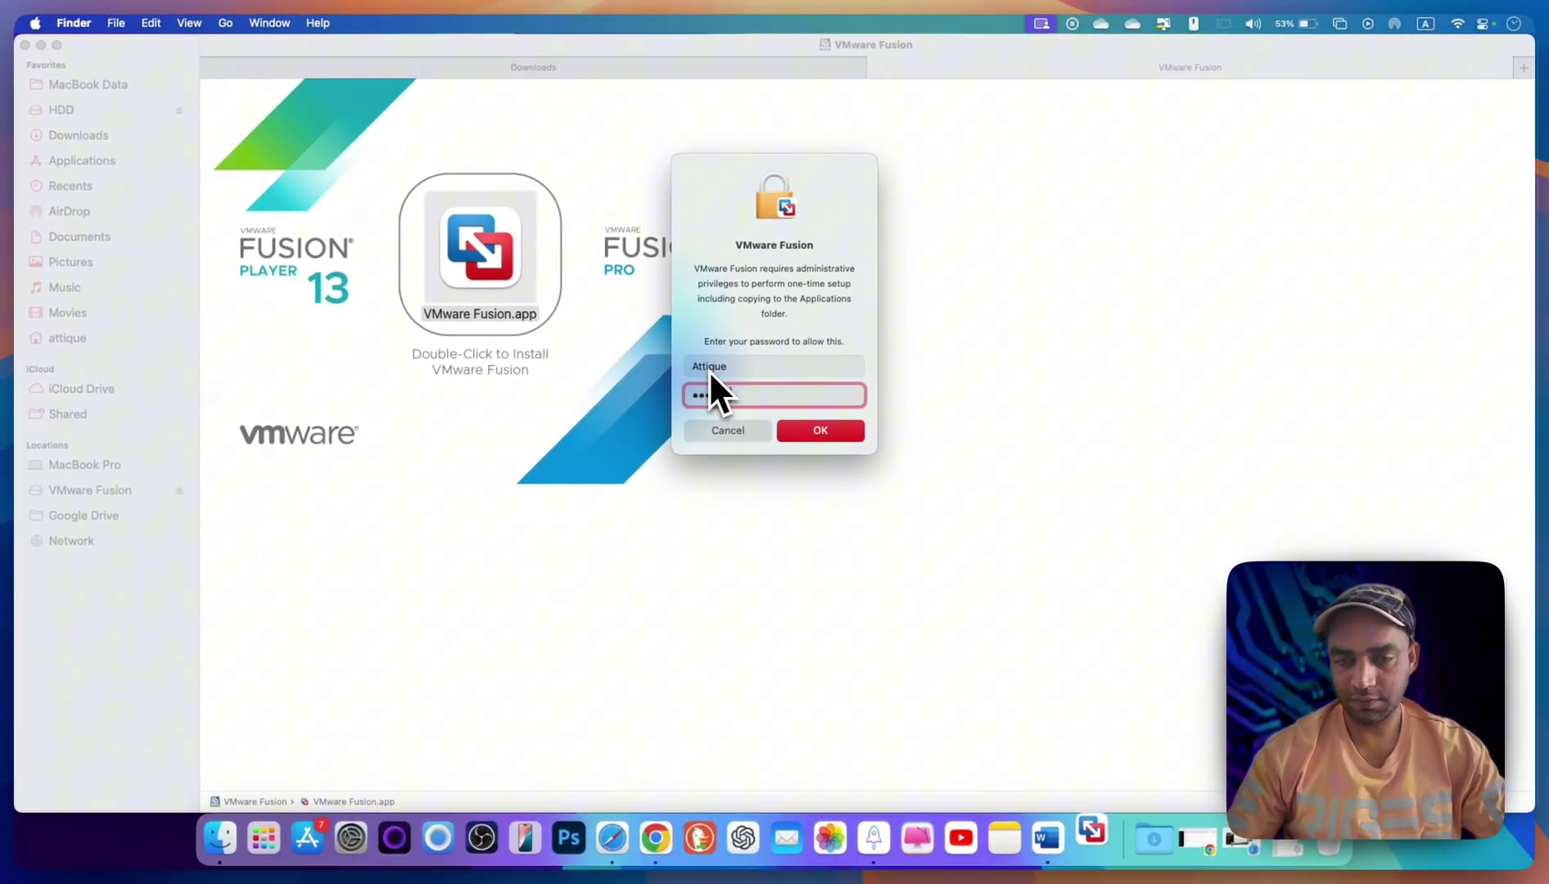
pyautogui.press('Return')
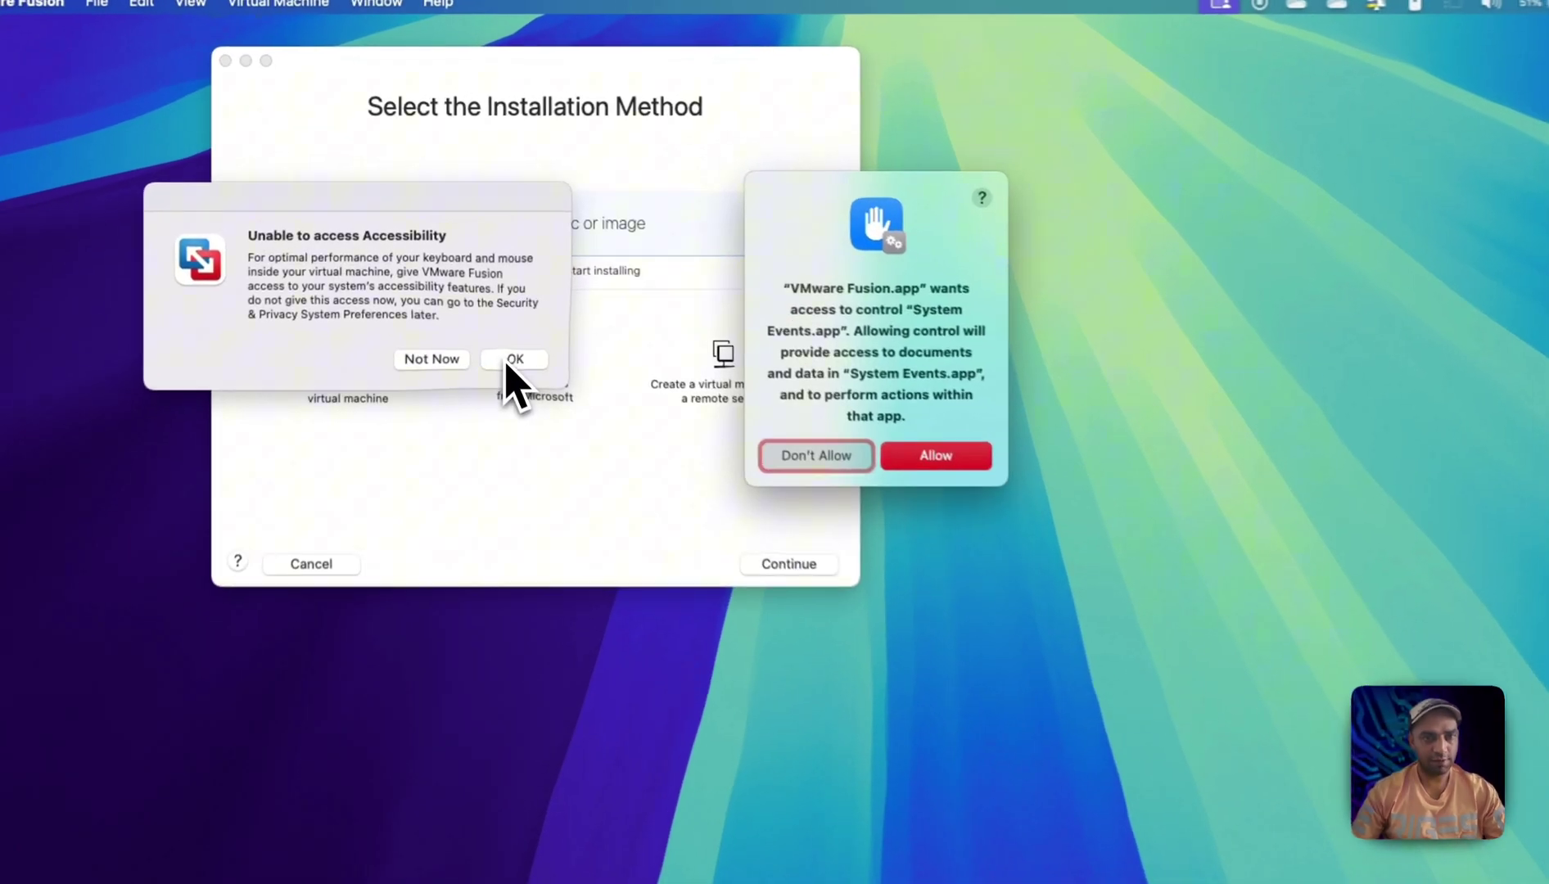
pyautogui.click(491, 302)
pyautogui.click(820, 377)
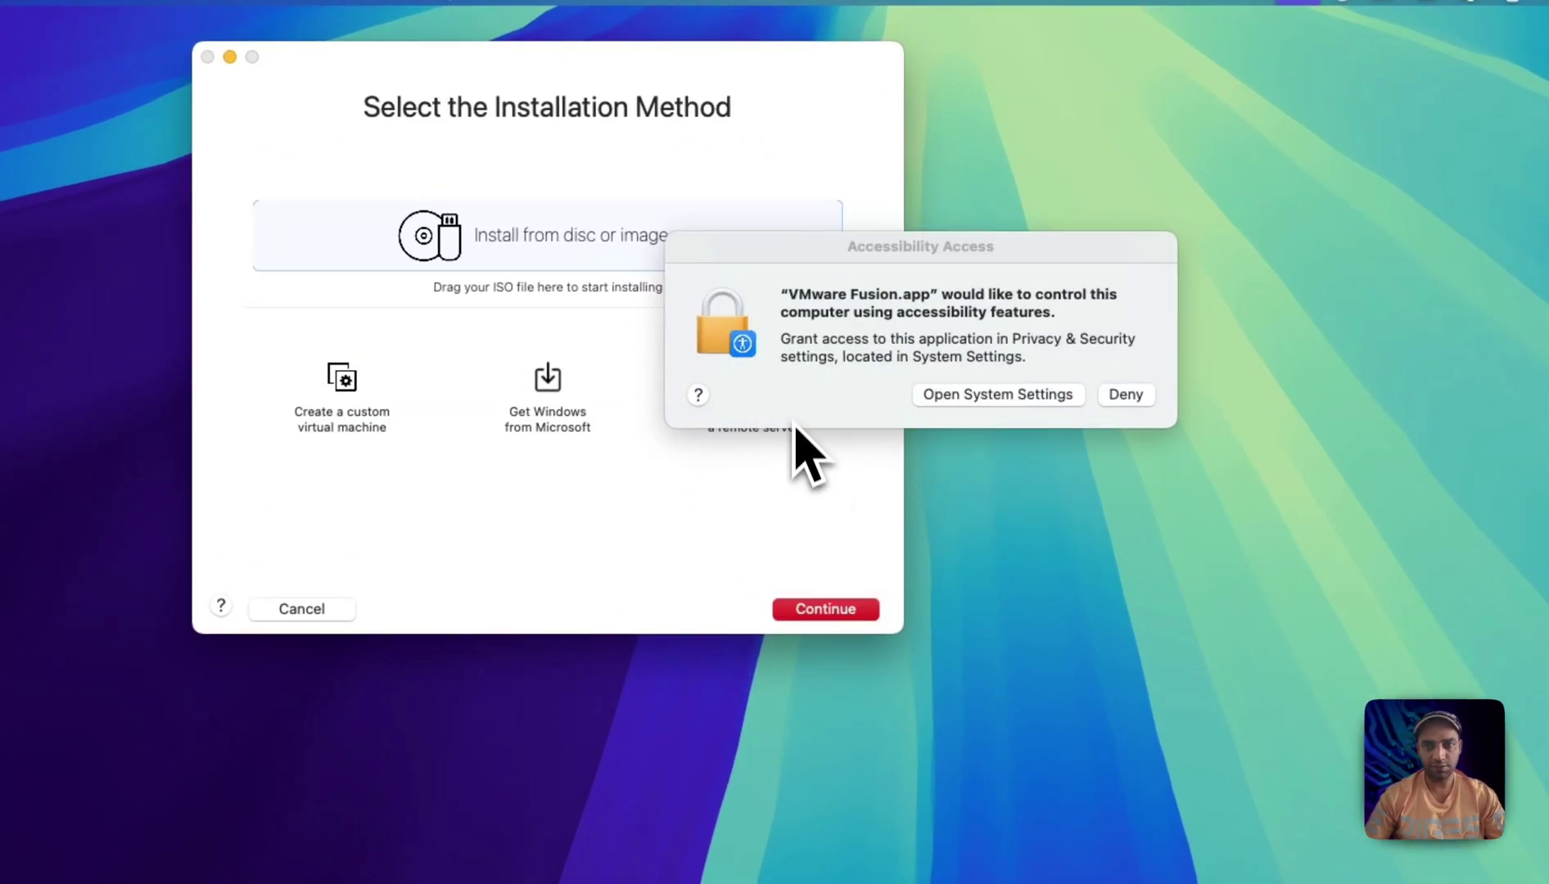
pyautogui.click(991, 397)
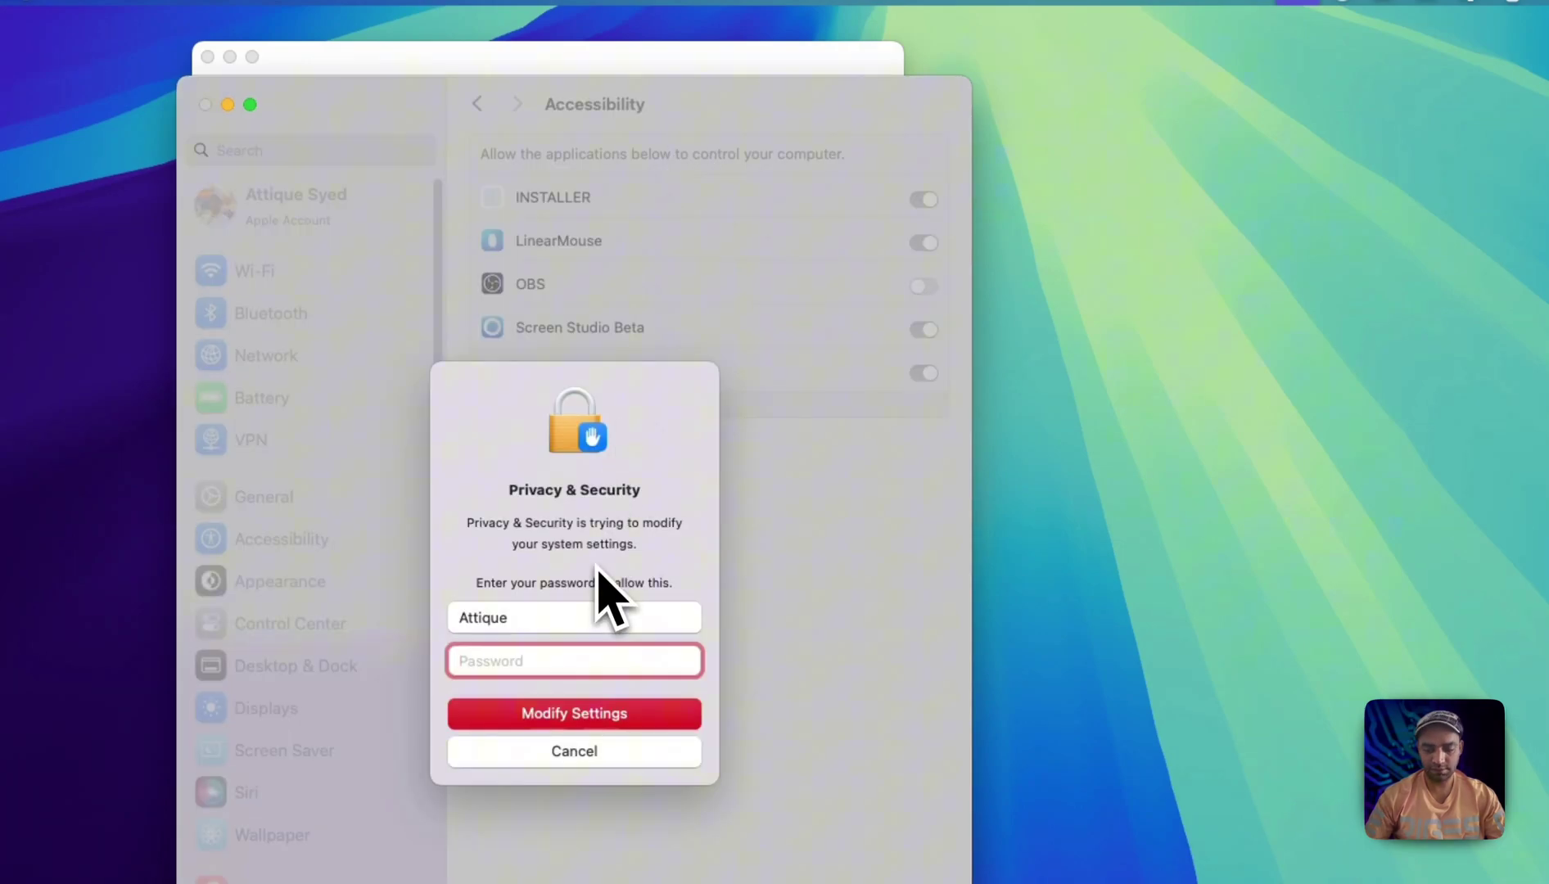
pyautogui.write('••')
pyautogui.press('Return')
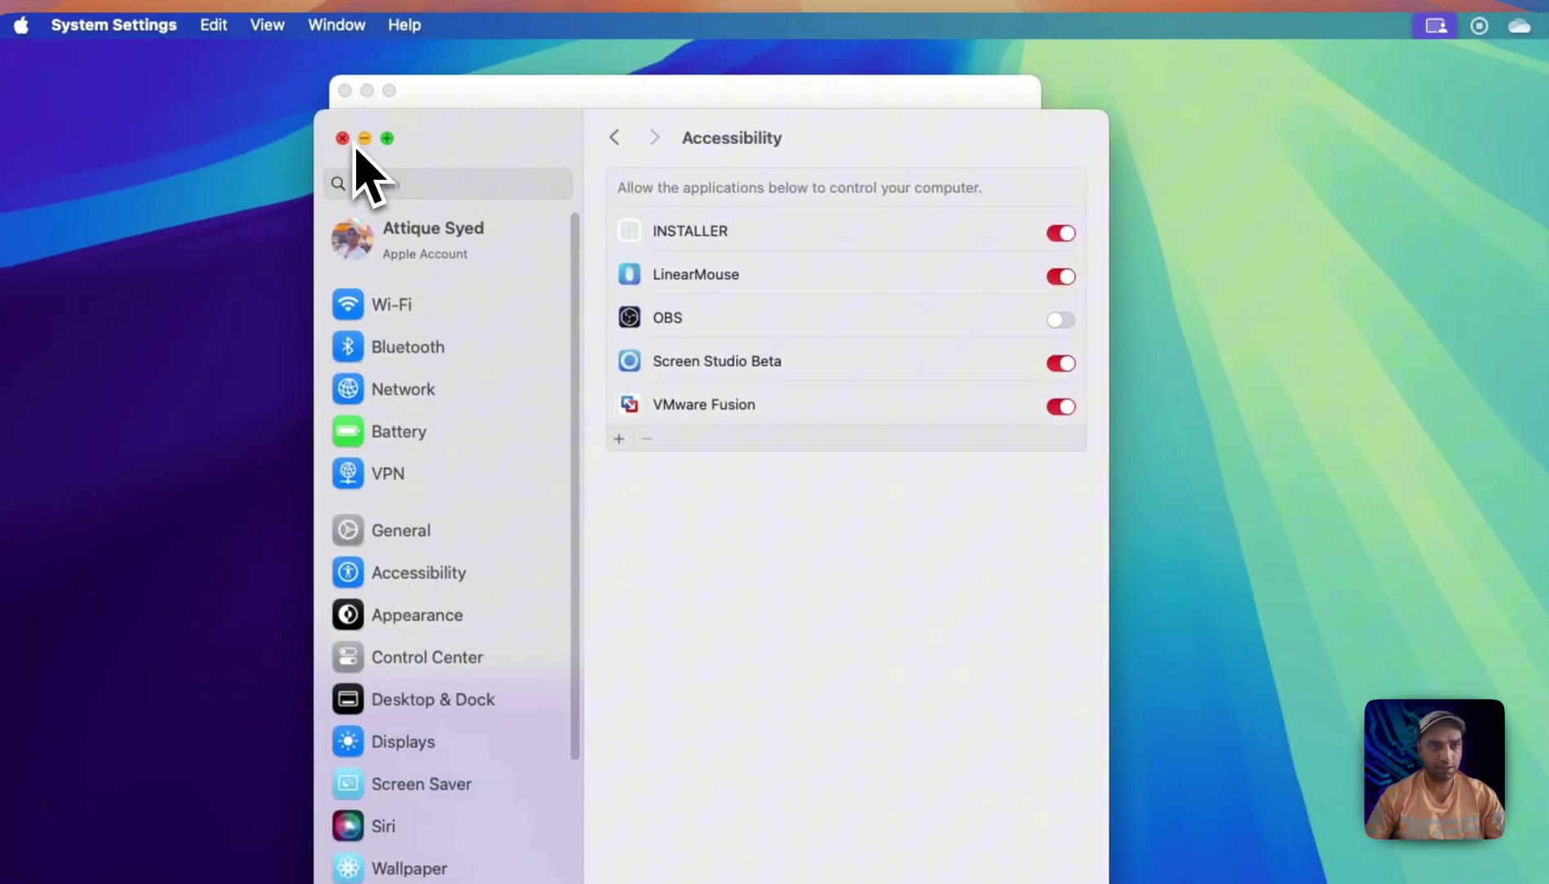
pyautogui.click(205, 104)
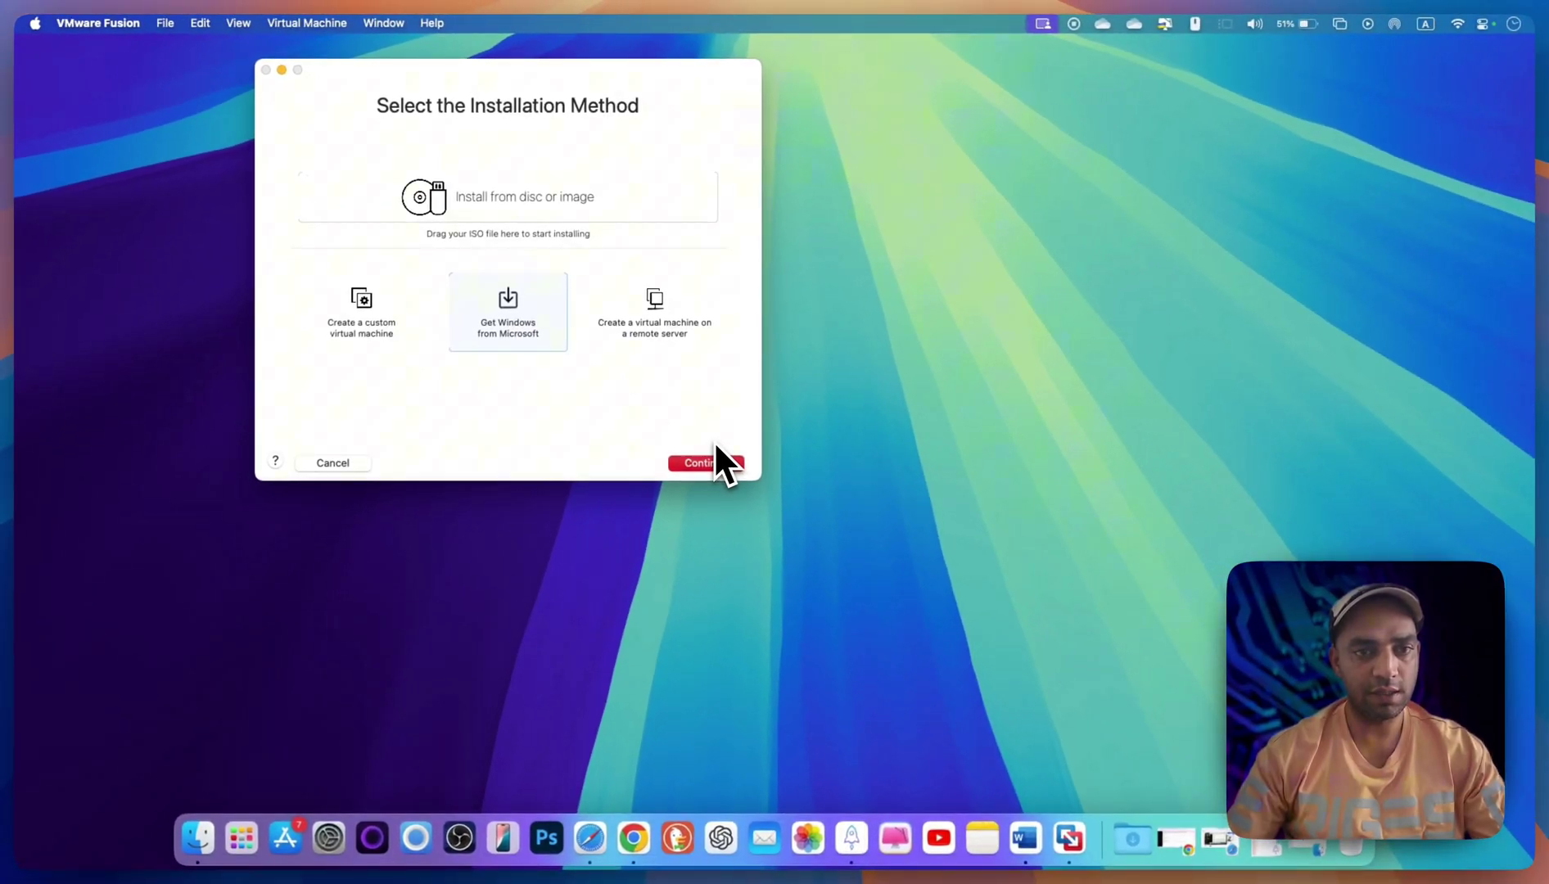
# Step: Download Windows 11 Professional from Microsoft through the Get Windows option
pyautogui.click(717, 450)
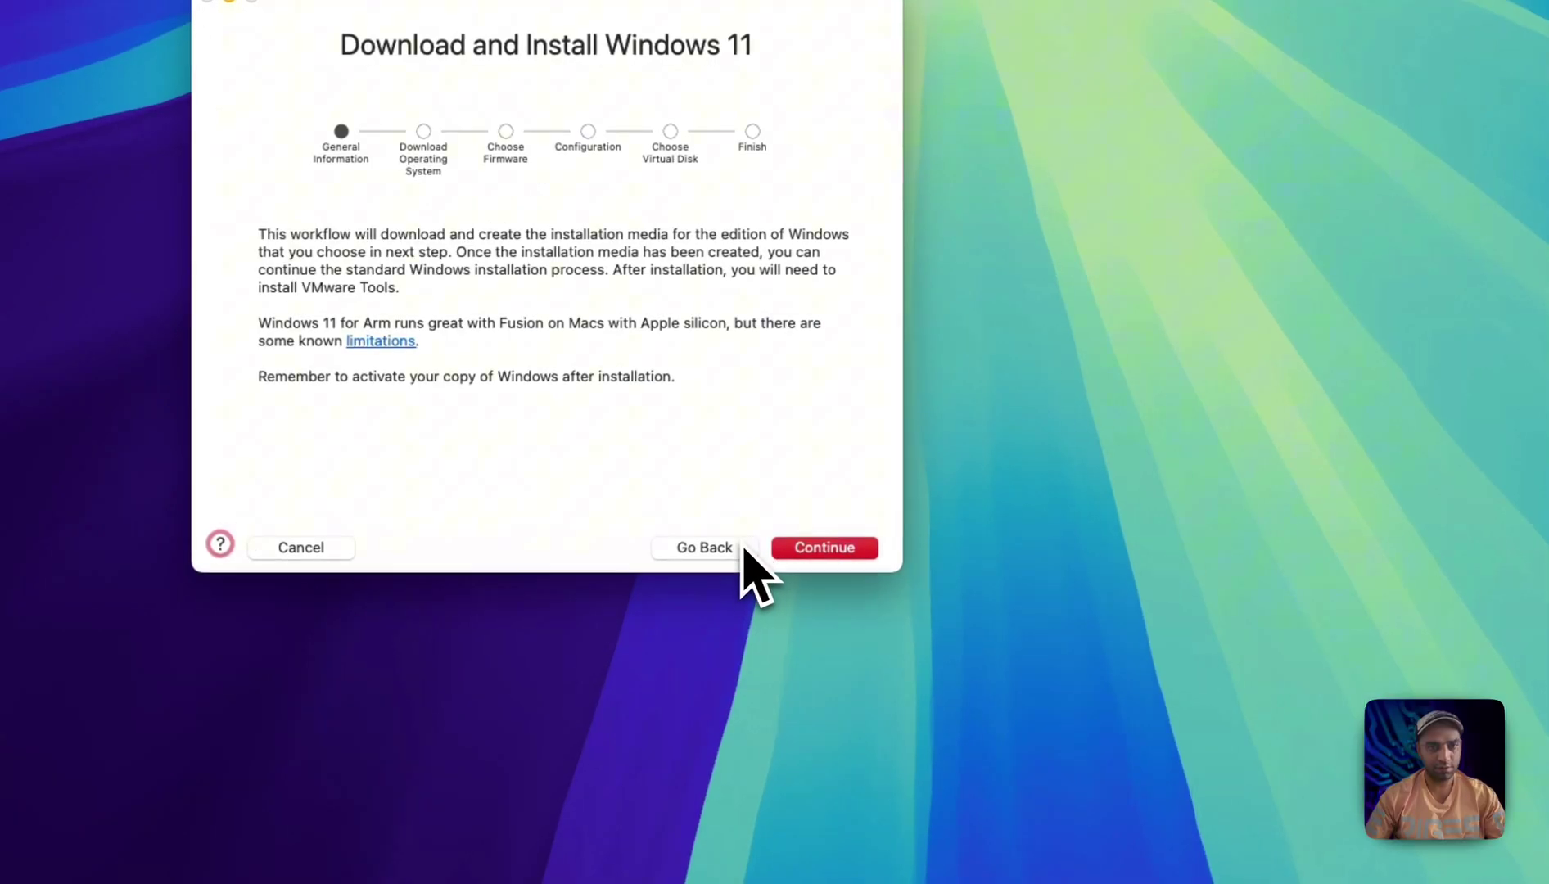
pyautogui.click(850, 550)
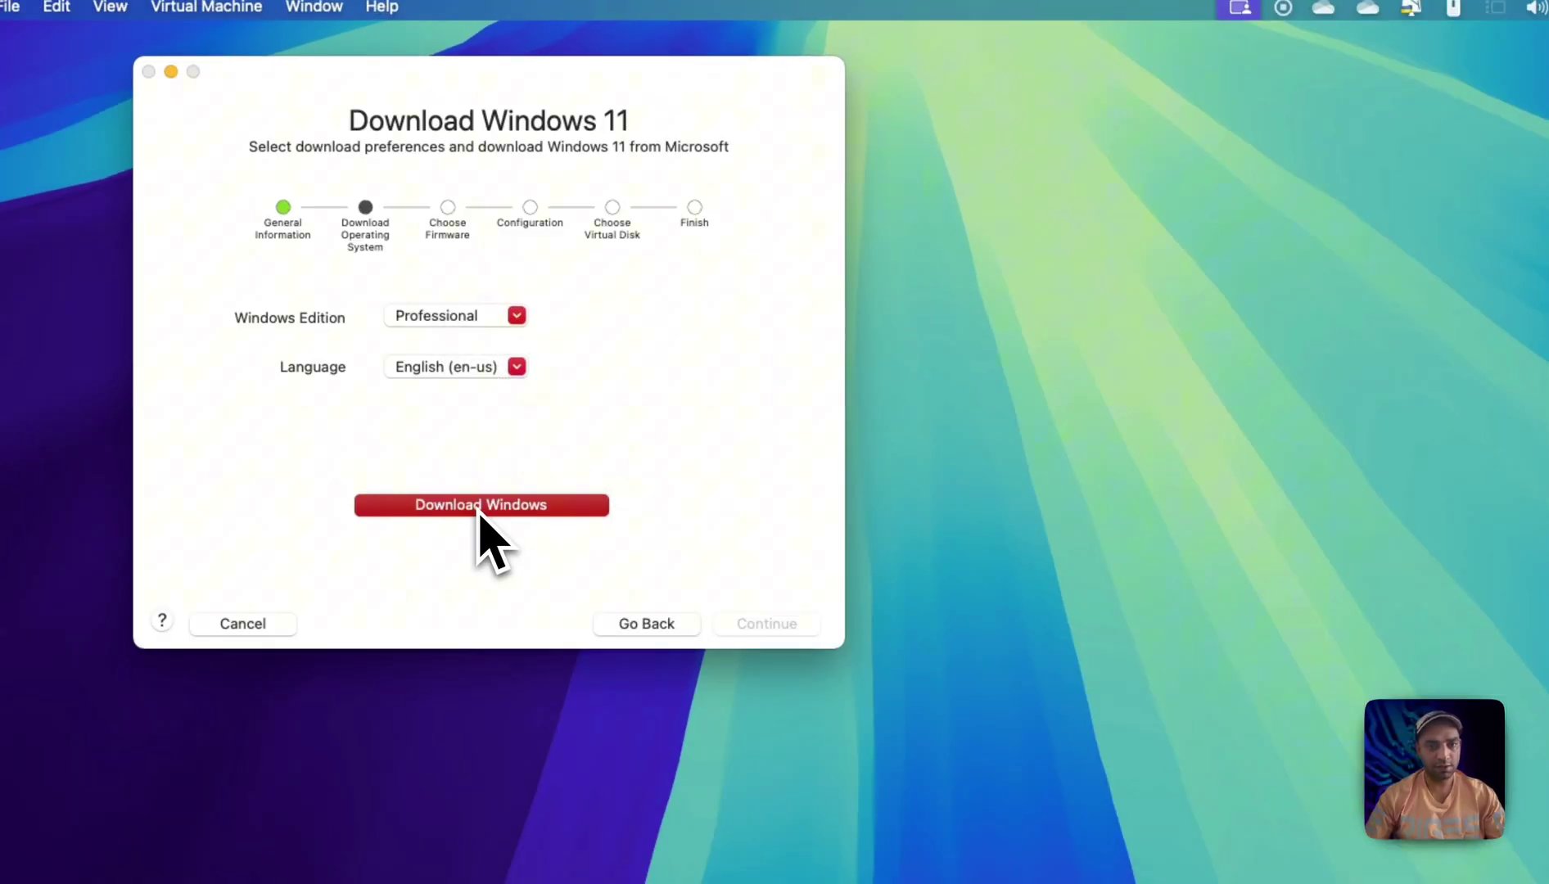
pyautogui.click(480, 505)
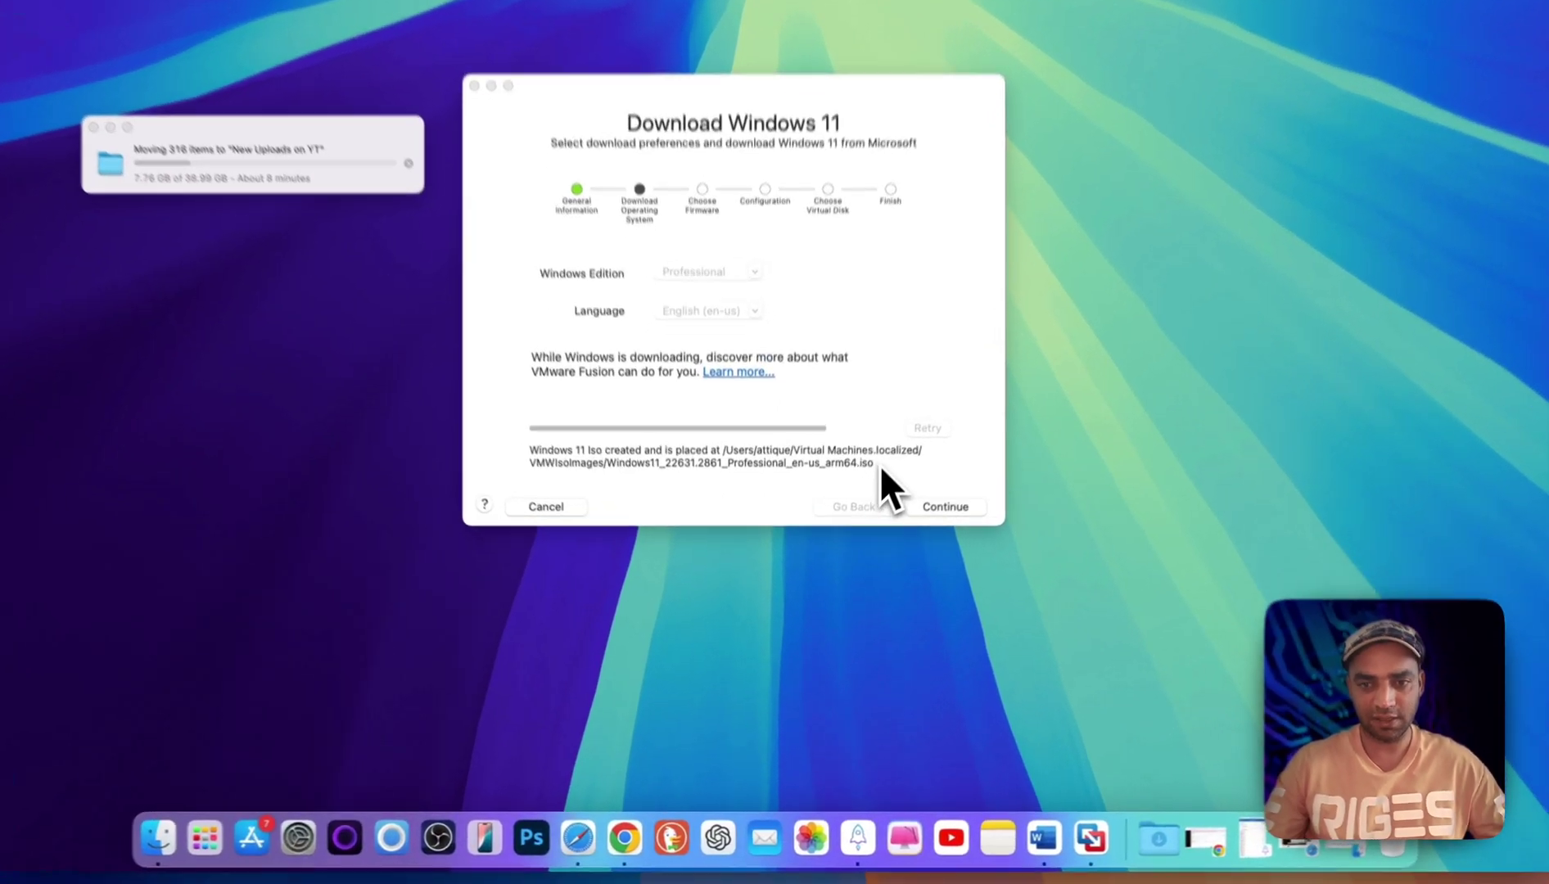
# Step: Select the full ISO location message and bring up its context menu
pyautogui.moveTo(872, 488); pyautogui.dragTo(557, 476)
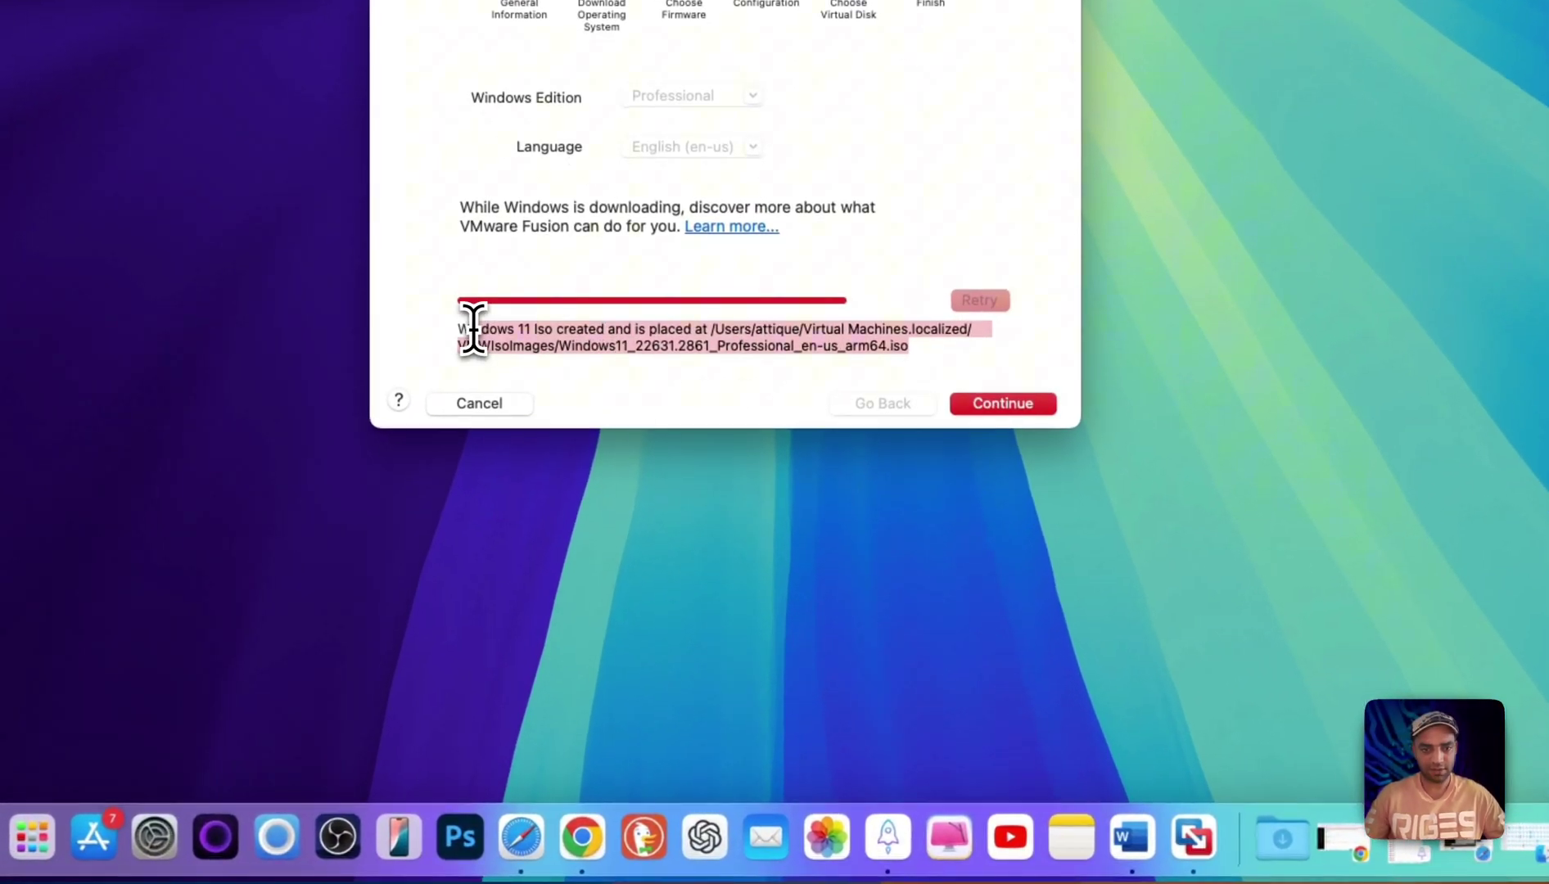
pyautogui.moveTo(473, 328); pyautogui.dragTo(449, 329)
pyautogui.rightClick(498, 335)
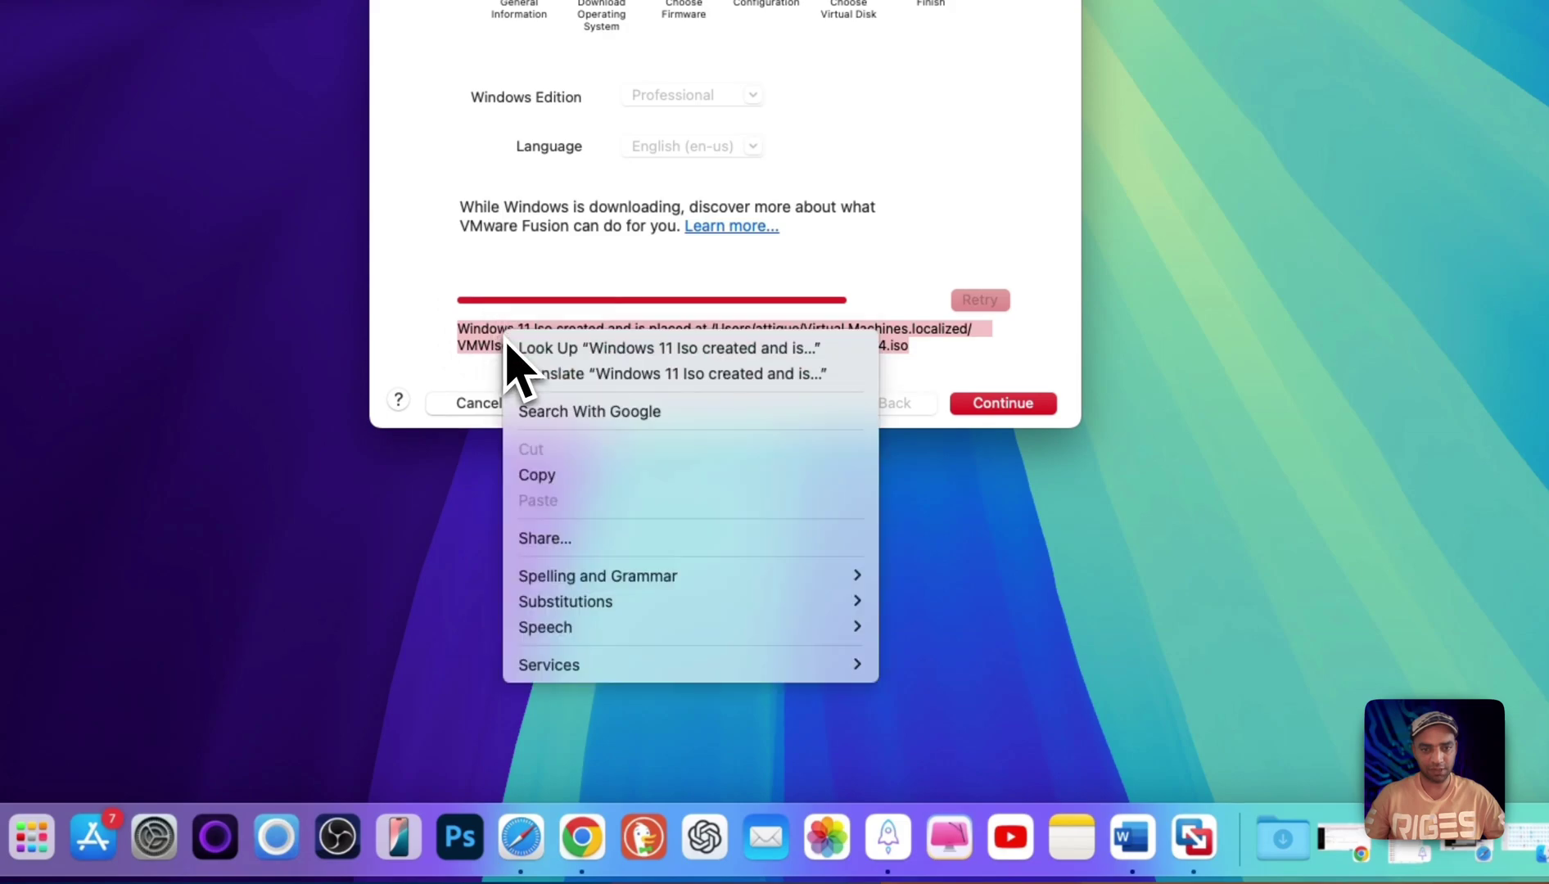
# Step: Copy the ISO location message and paste it into a blank note
pyautogui.click(550, 474)
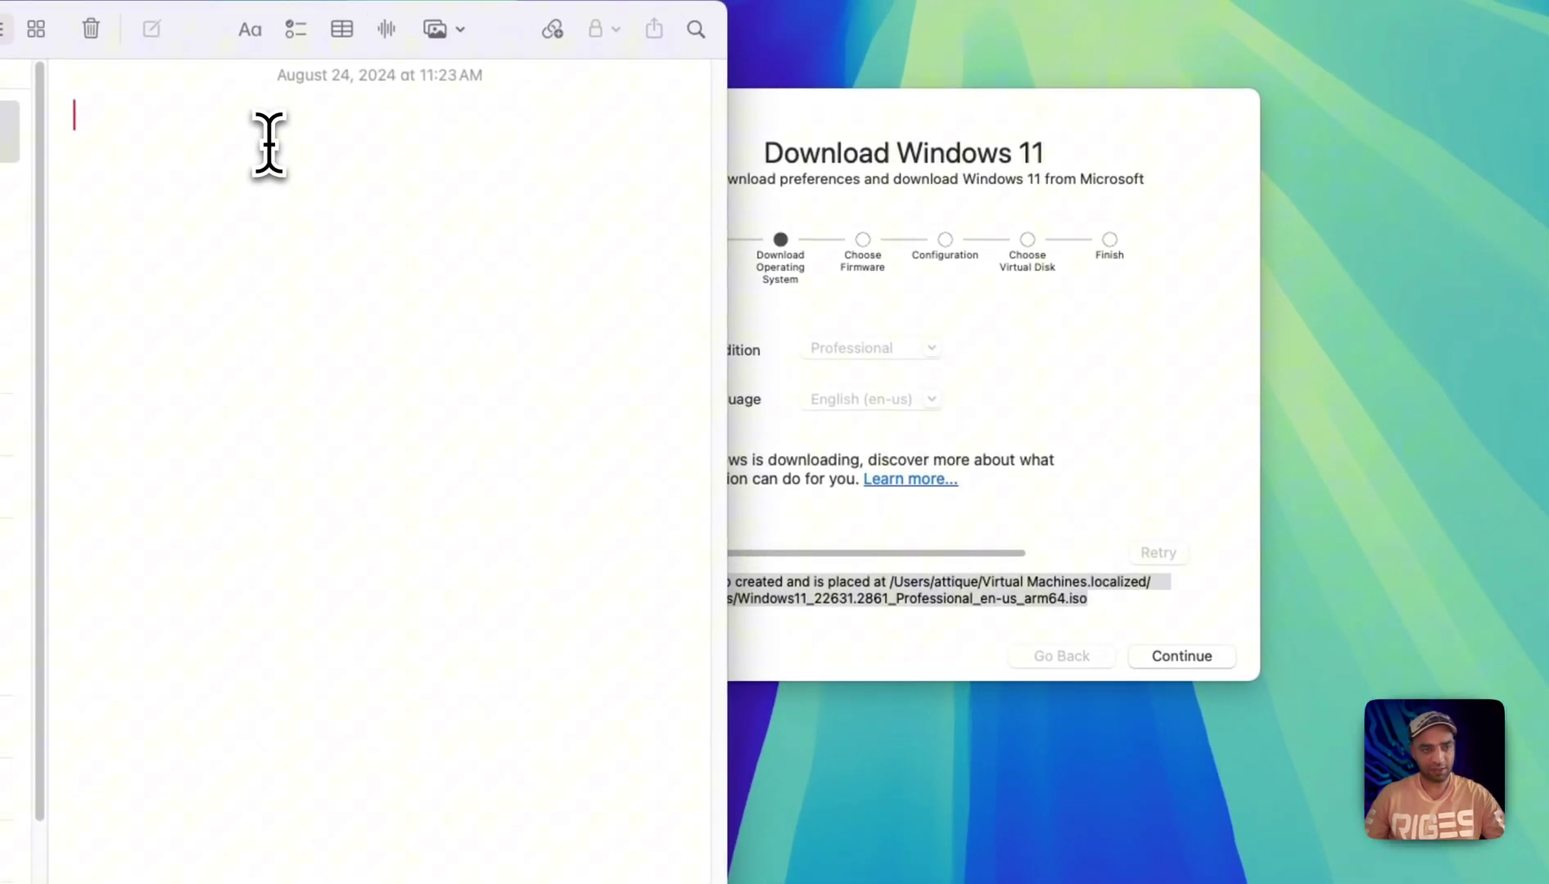
pyautogui.press('super+v')
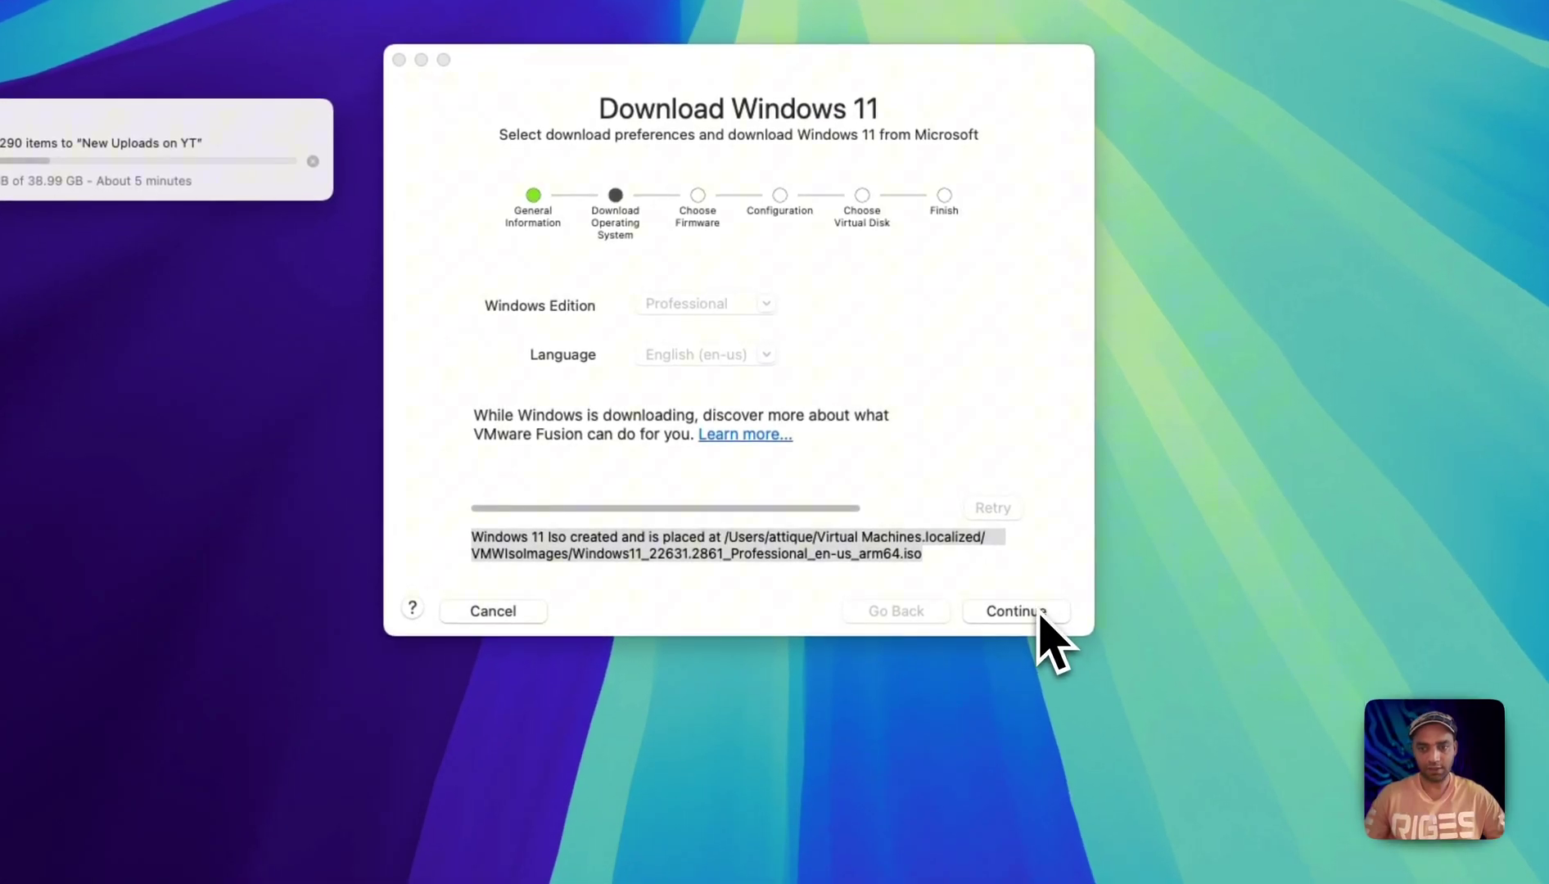
# Step: Set a TPM encryption password, pasting it into both the password and verify fields
pyautogui.click(1039, 616)
pyautogui.click(1003, 612)
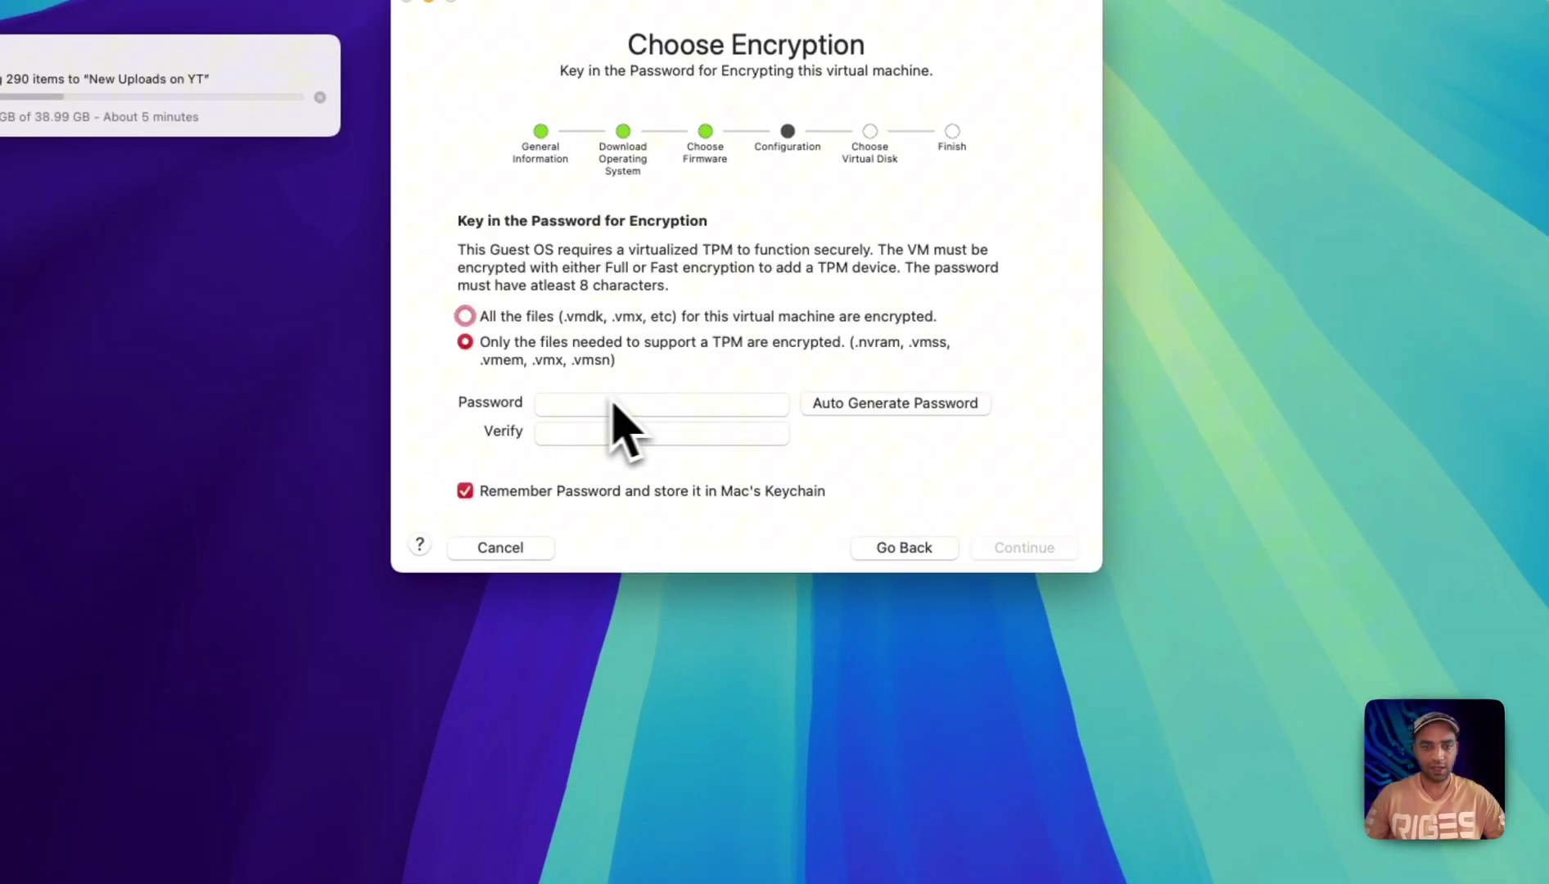
pyautogui.click(603, 403)
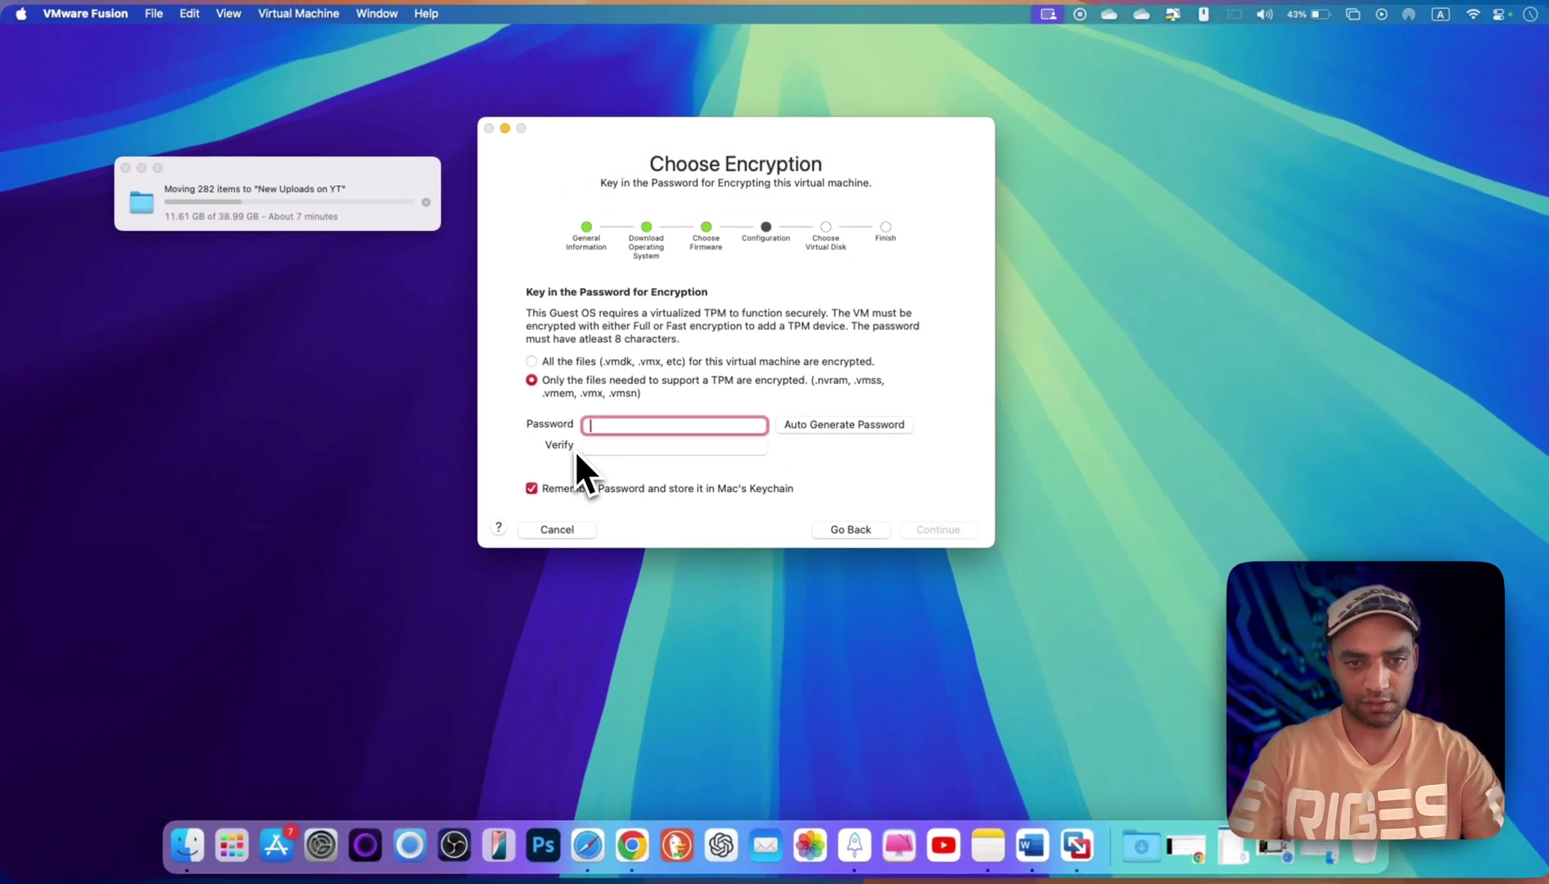
pyautogui.press('super+v')
pyautogui.press('Tab')
pyautogui.press('super+v')
pyautogui.click(937, 529)
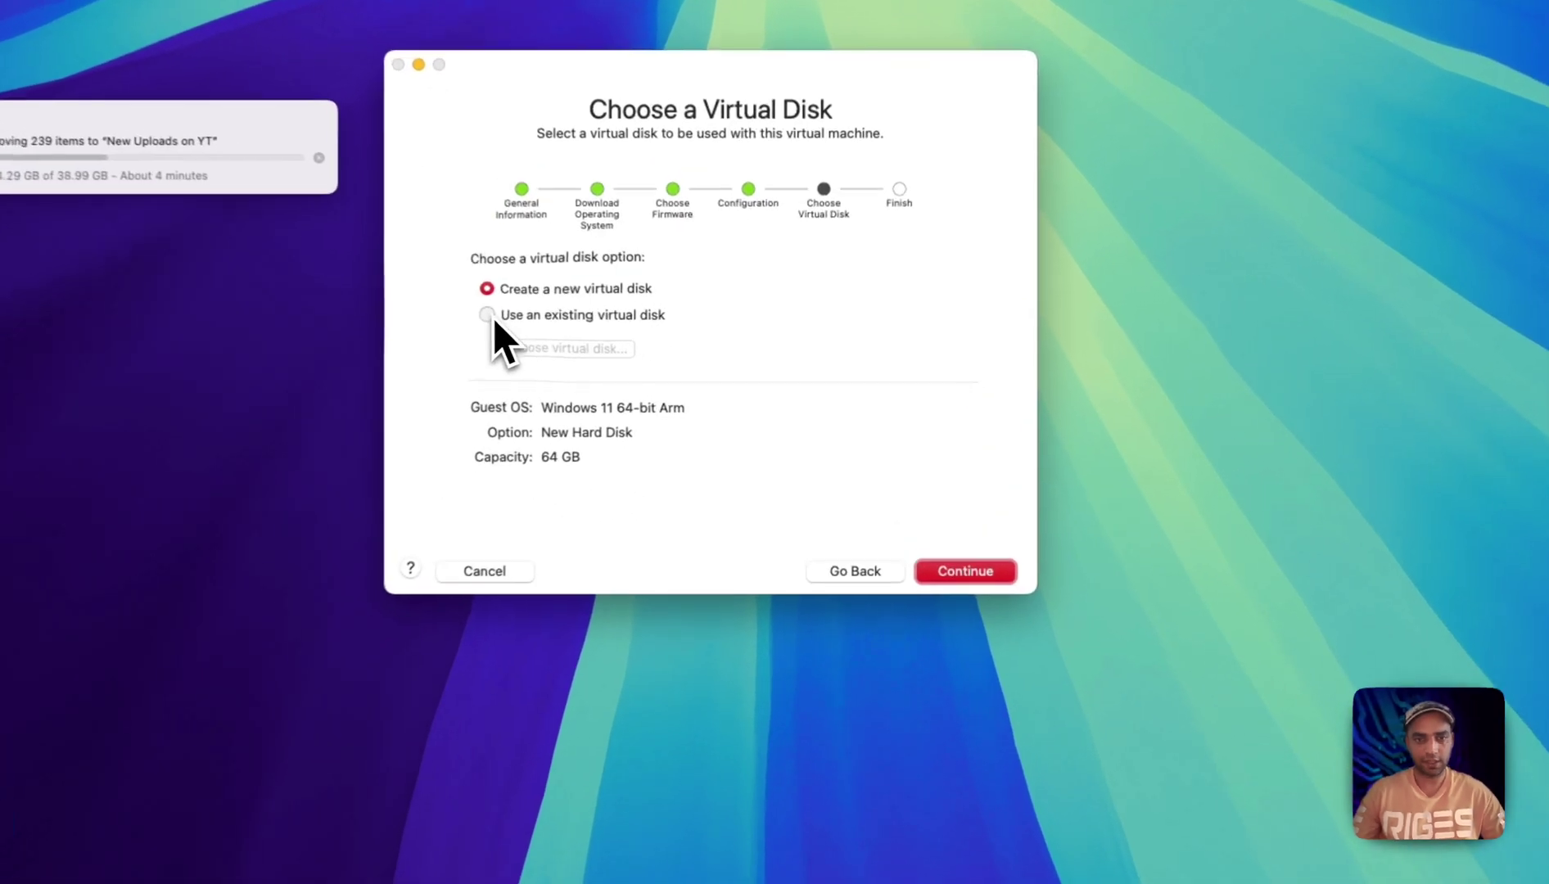
# Step: Keep Create a new virtual disk and advance to the Finish summary
pyautogui.click(565, 329)
pyautogui.click(545, 306)
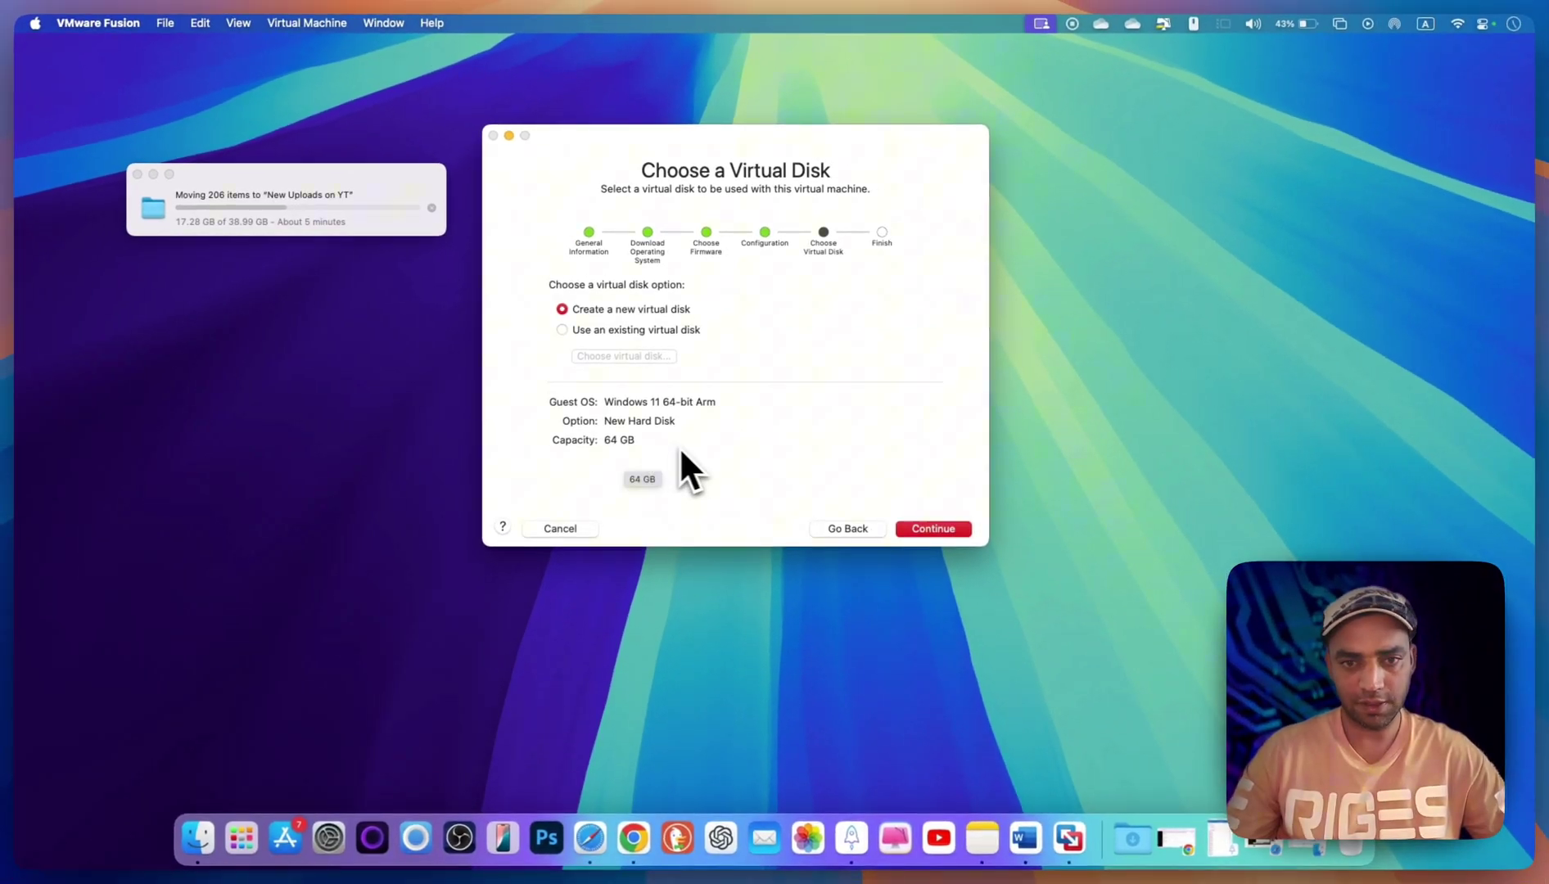
pyautogui.press('Return')
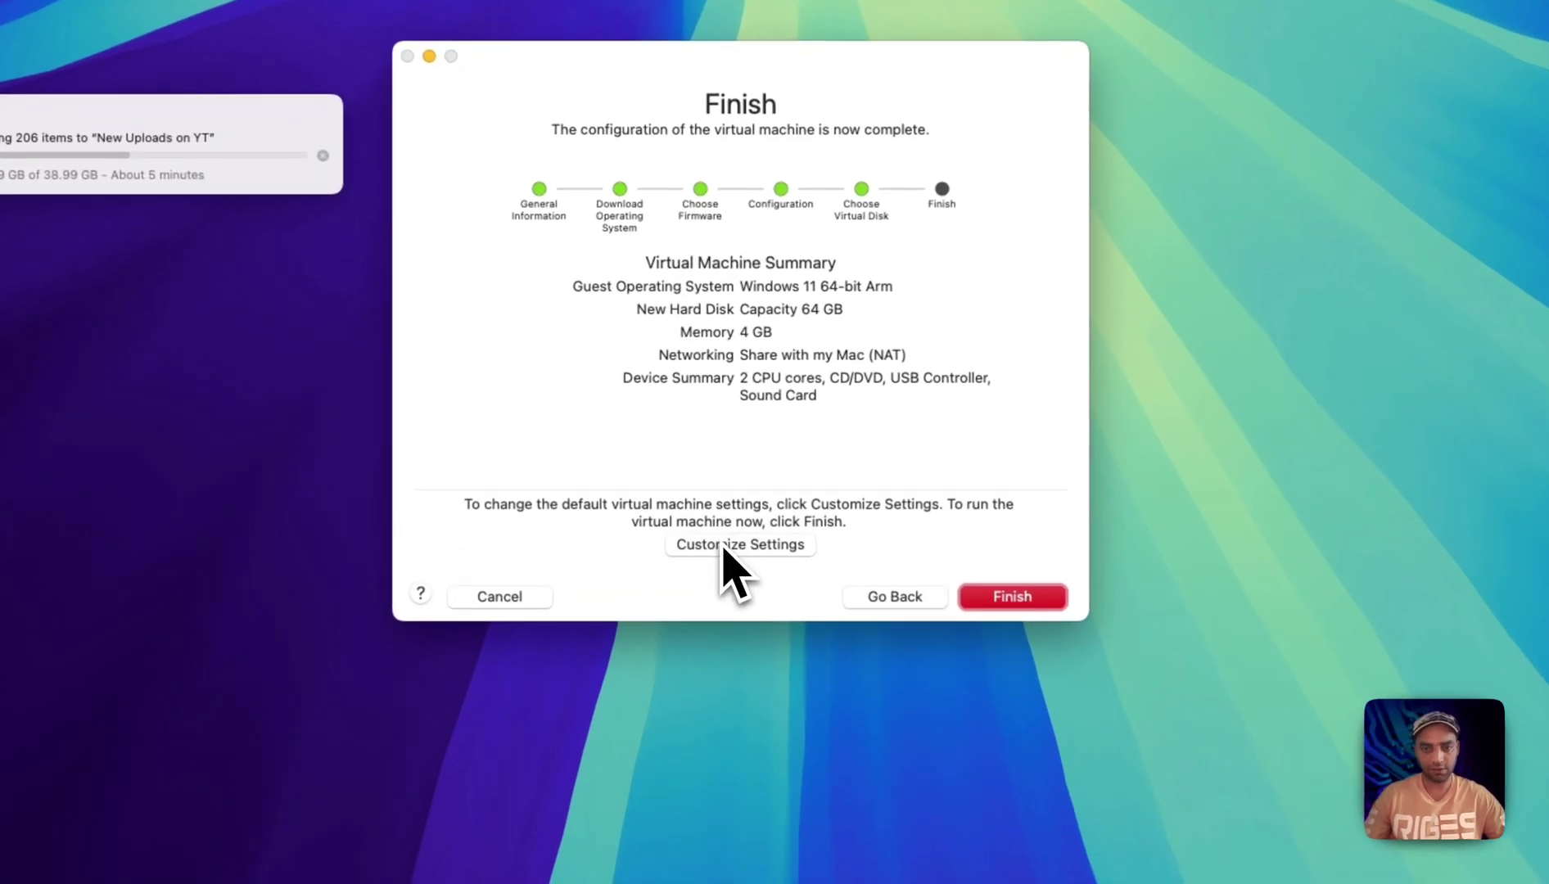
# Step: Pick the HDD as the save location, then cancel the Save As sheet
pyautogui.click(722, 491)
pyautogui.click(744, 300)
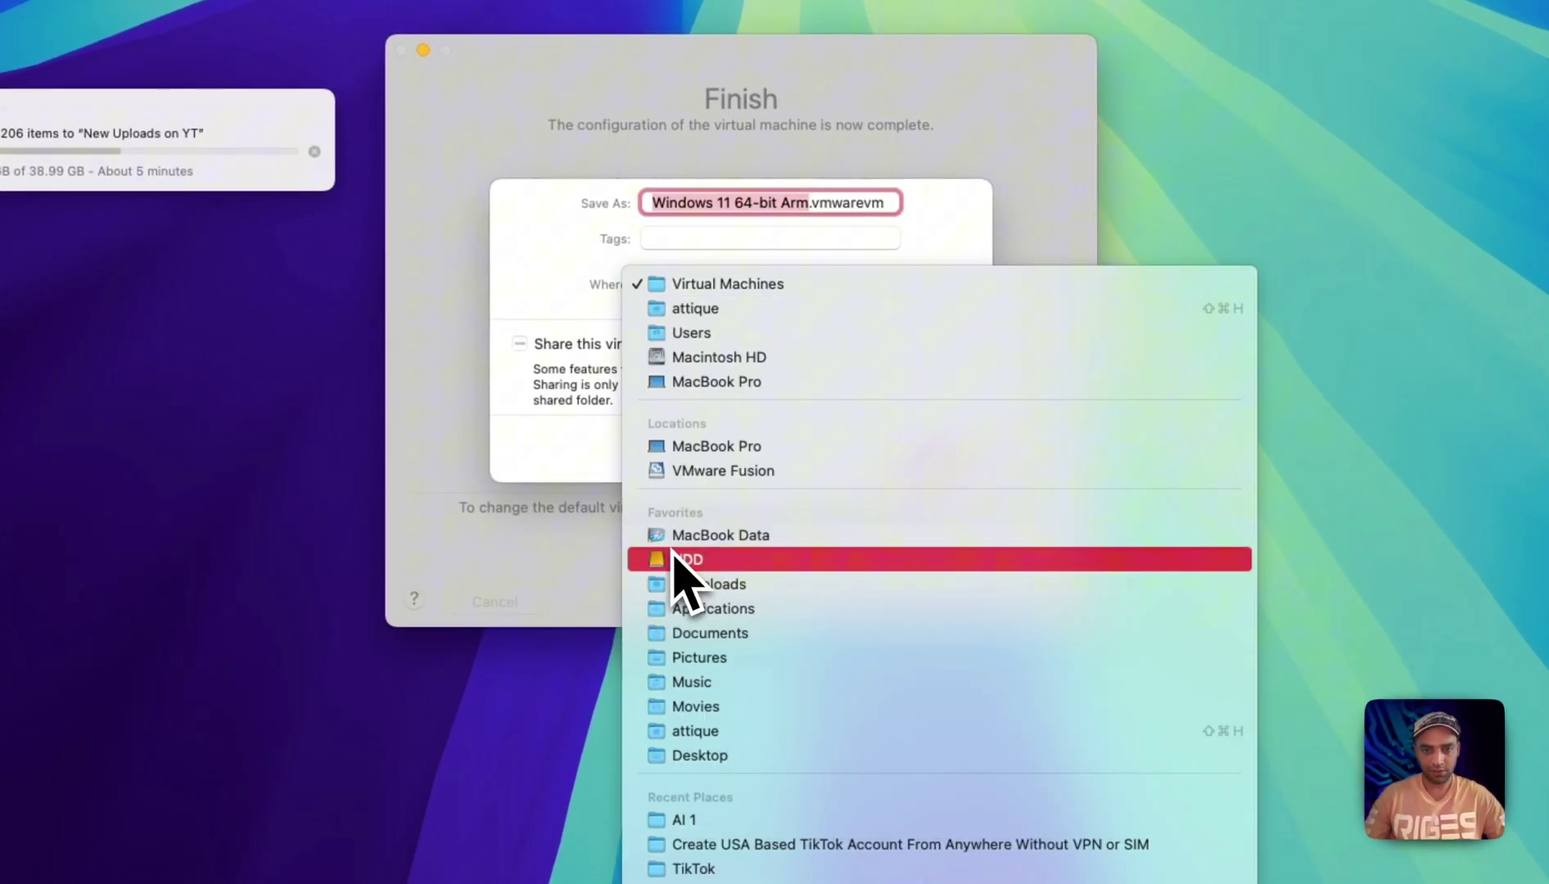
pyautogui.click(679, 560)
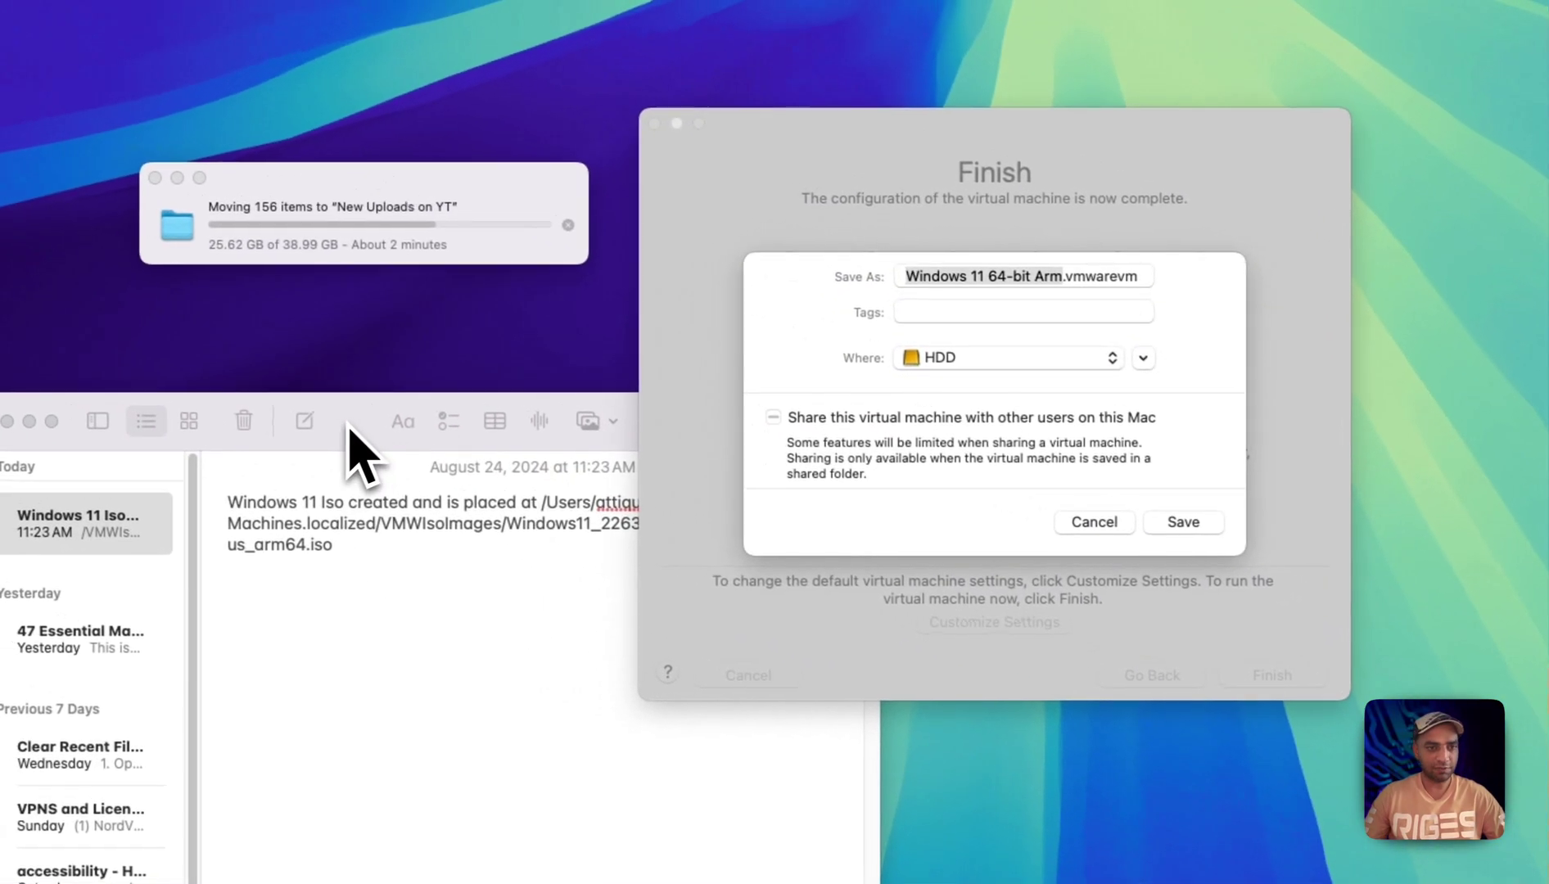
pyautogui.moveTo(345, 430); pyautogui.dragTo(197, 203)
pyautogui.click(726, 397)
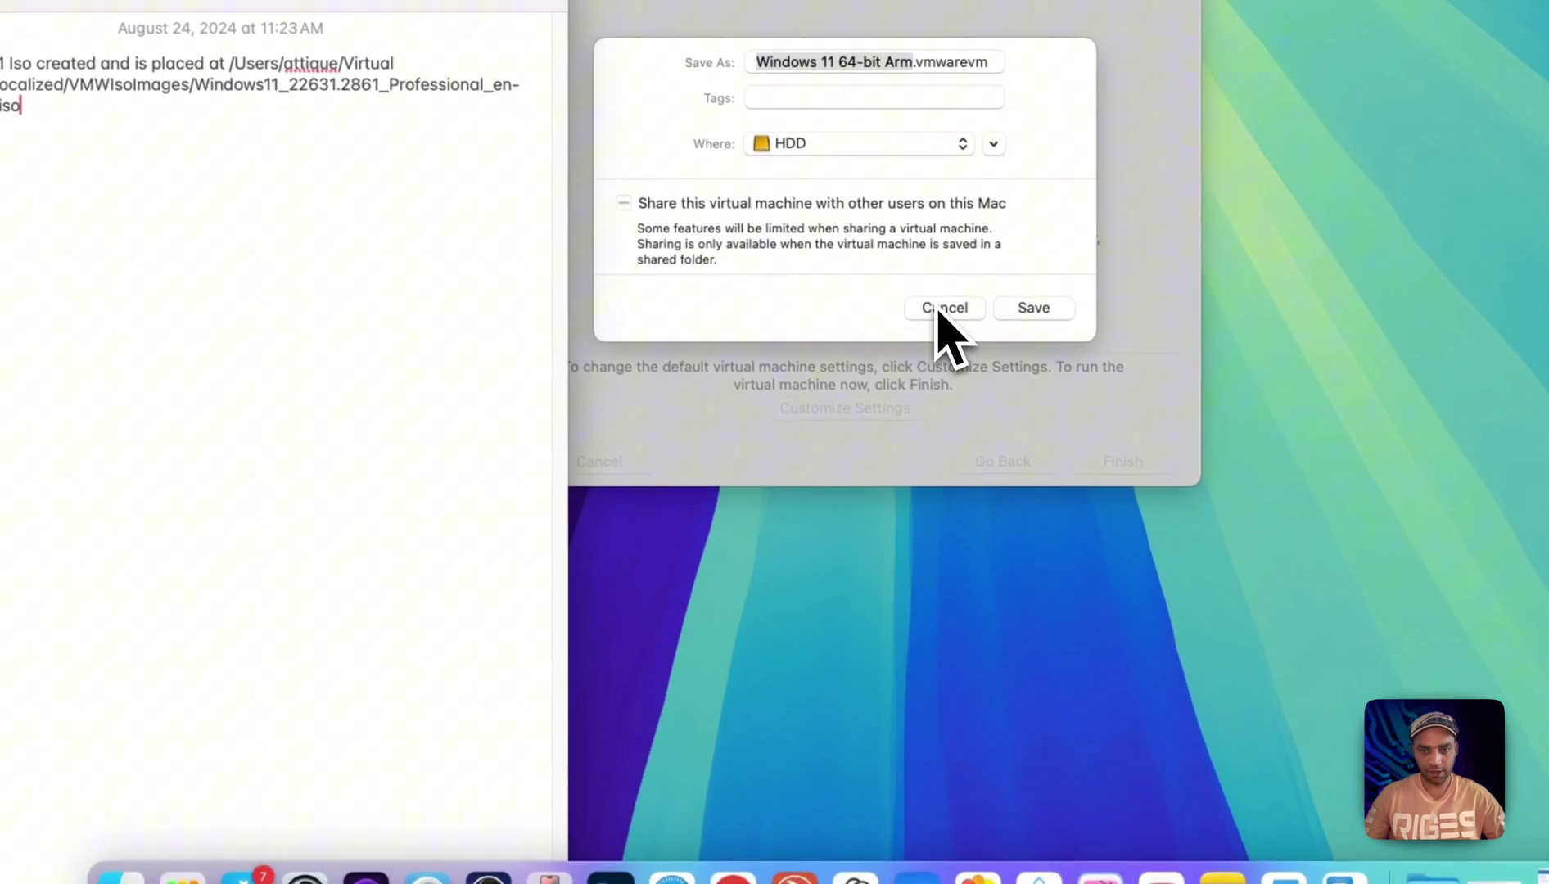
pyautogui.click(938, 310)
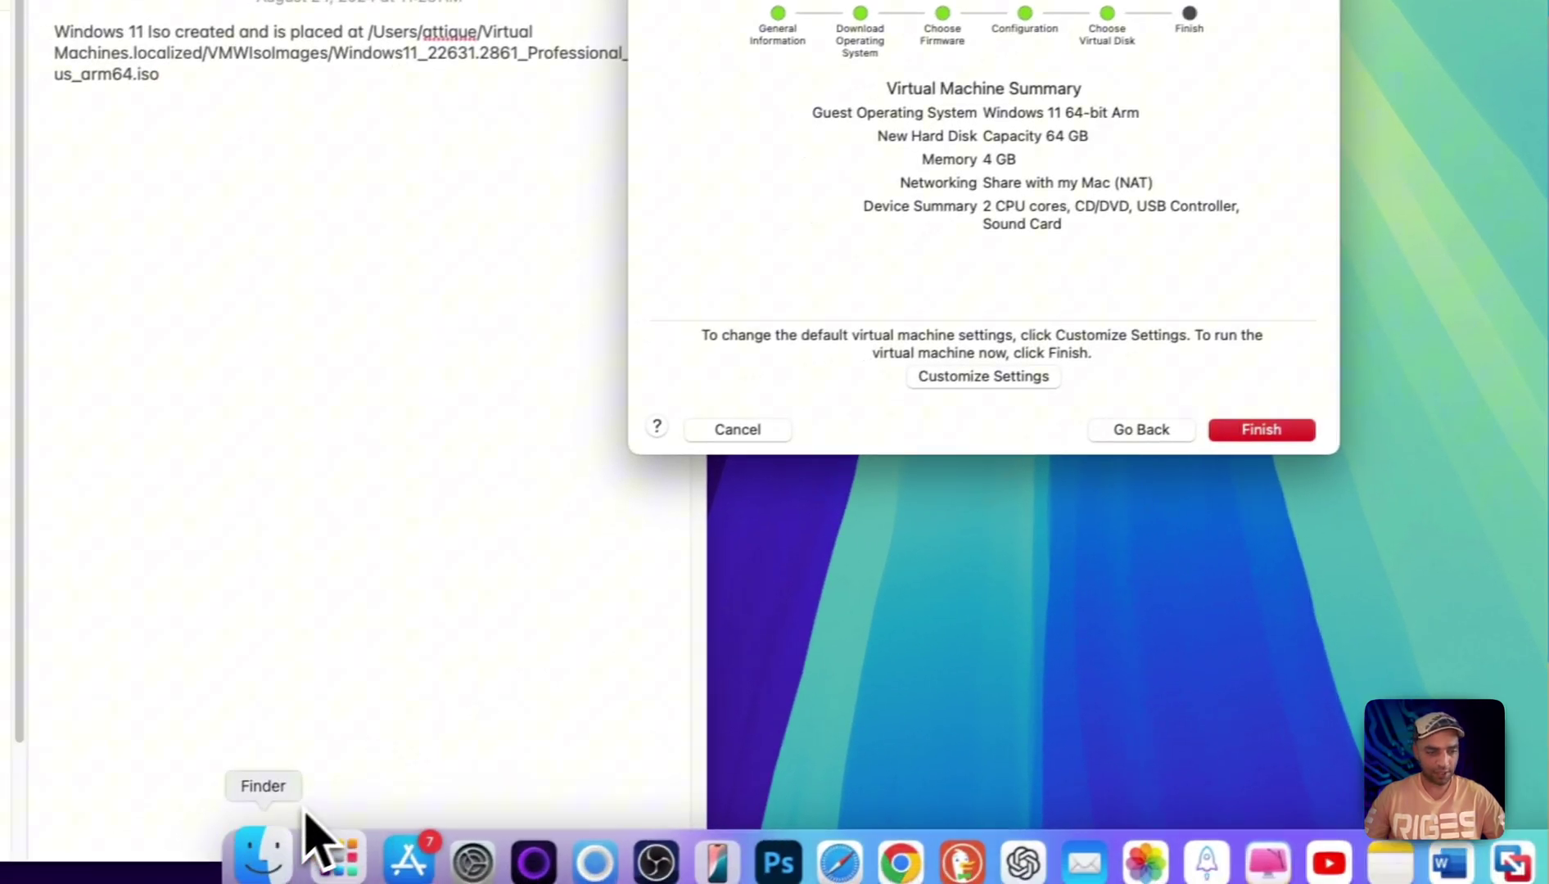
# Step: In Finder, browse Macintosh HD to the user's home folder and its Virtual Machines folder
pyautogui.click(294, 852)
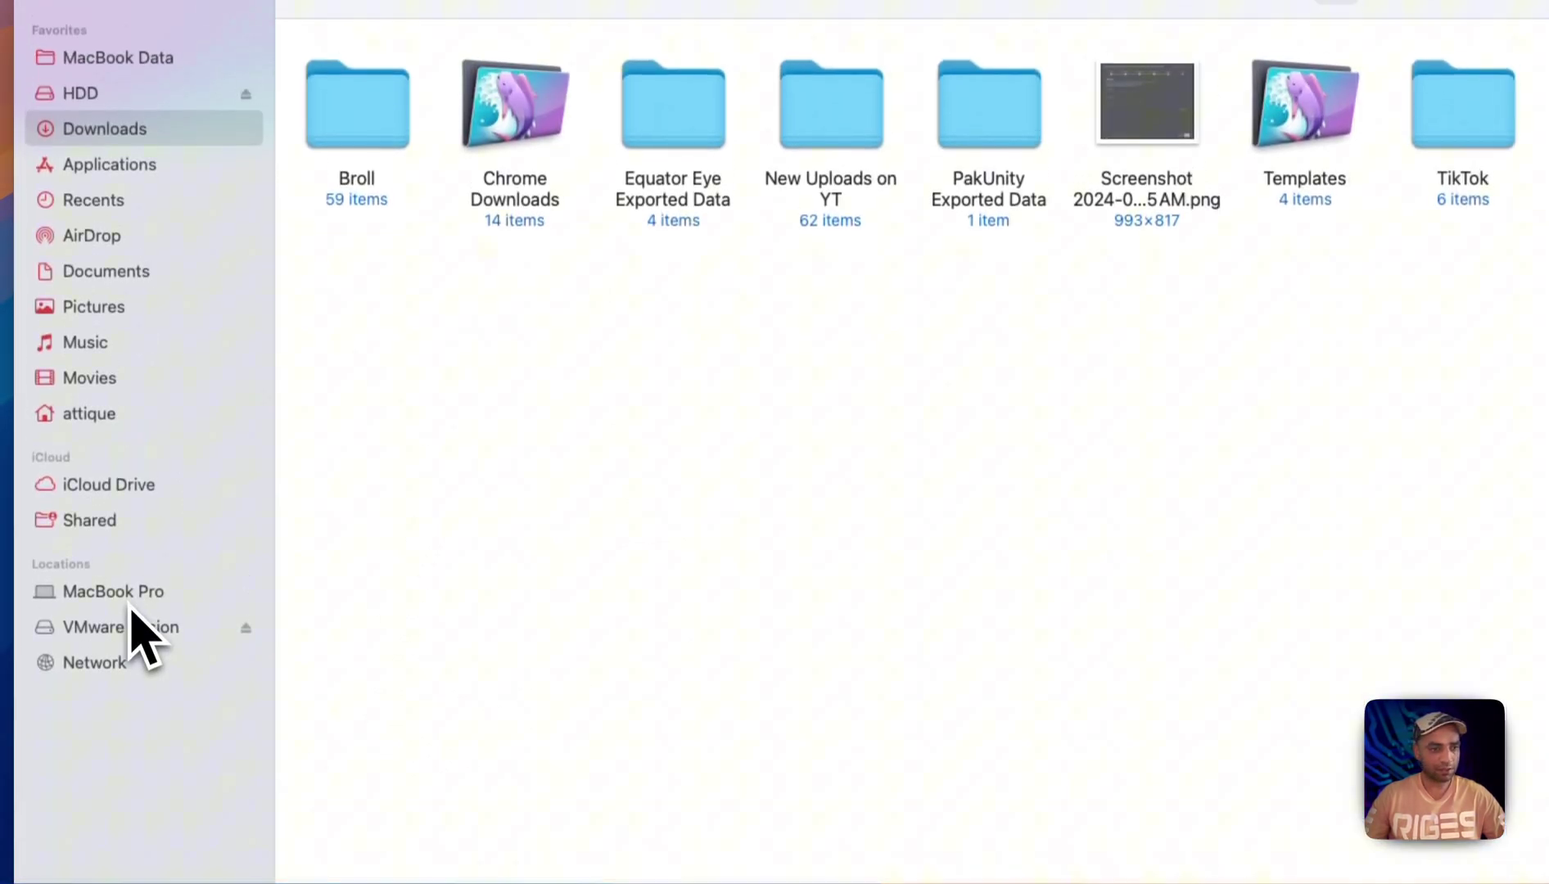
pyautogui.click(131, 605)
pyautogui.doubleClick(495, 148)
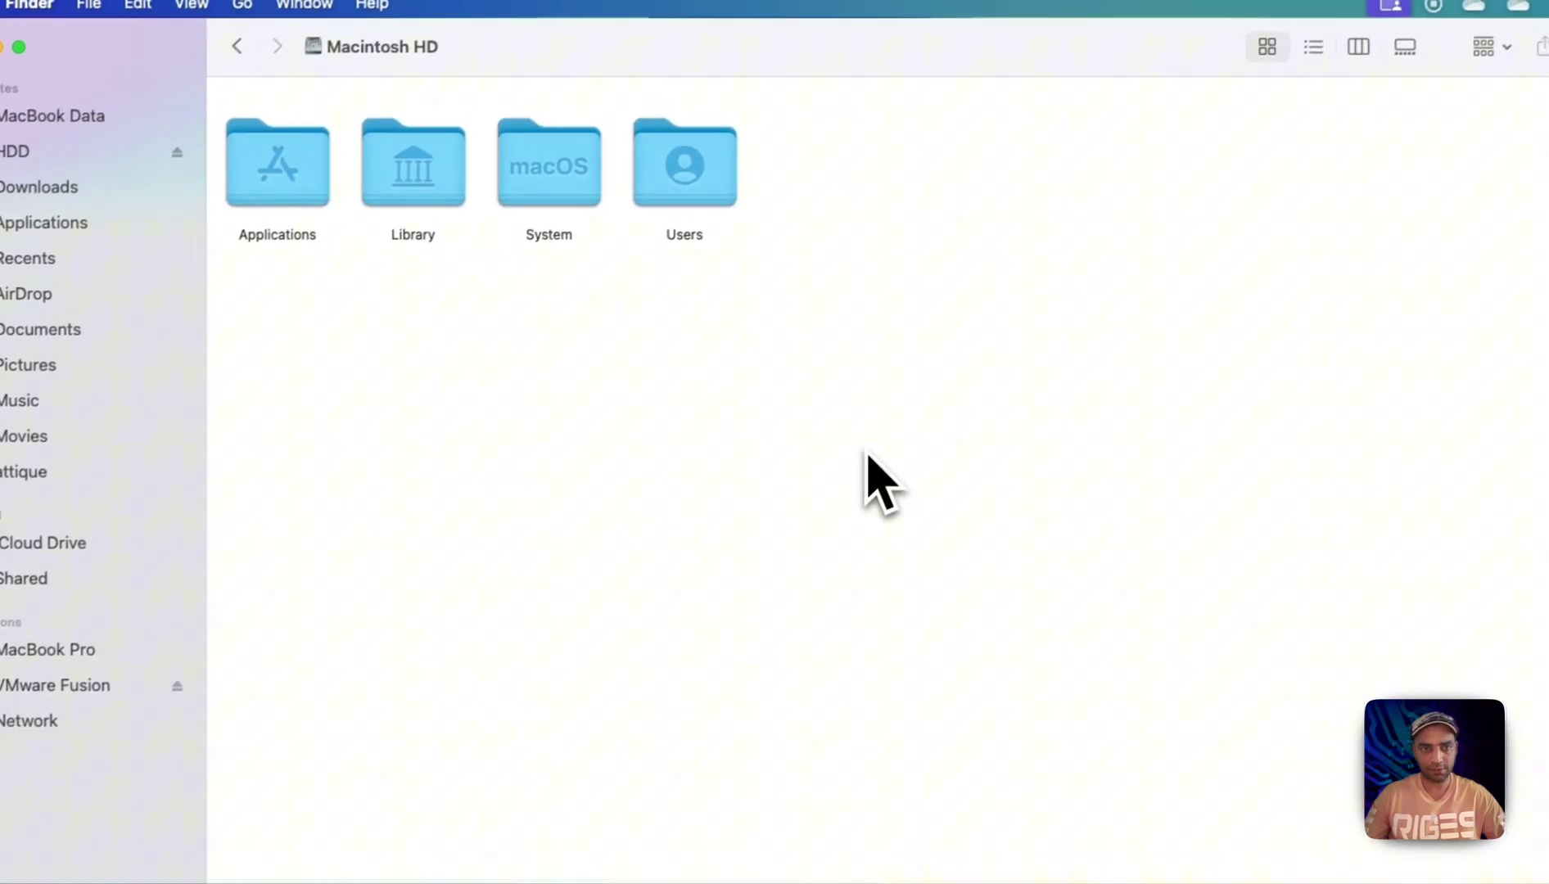
pyautogui.doubleClick(753, 123)
pyautogui.doubleClick(265, 172)
pyautogui.doubleClick(1065, 581)
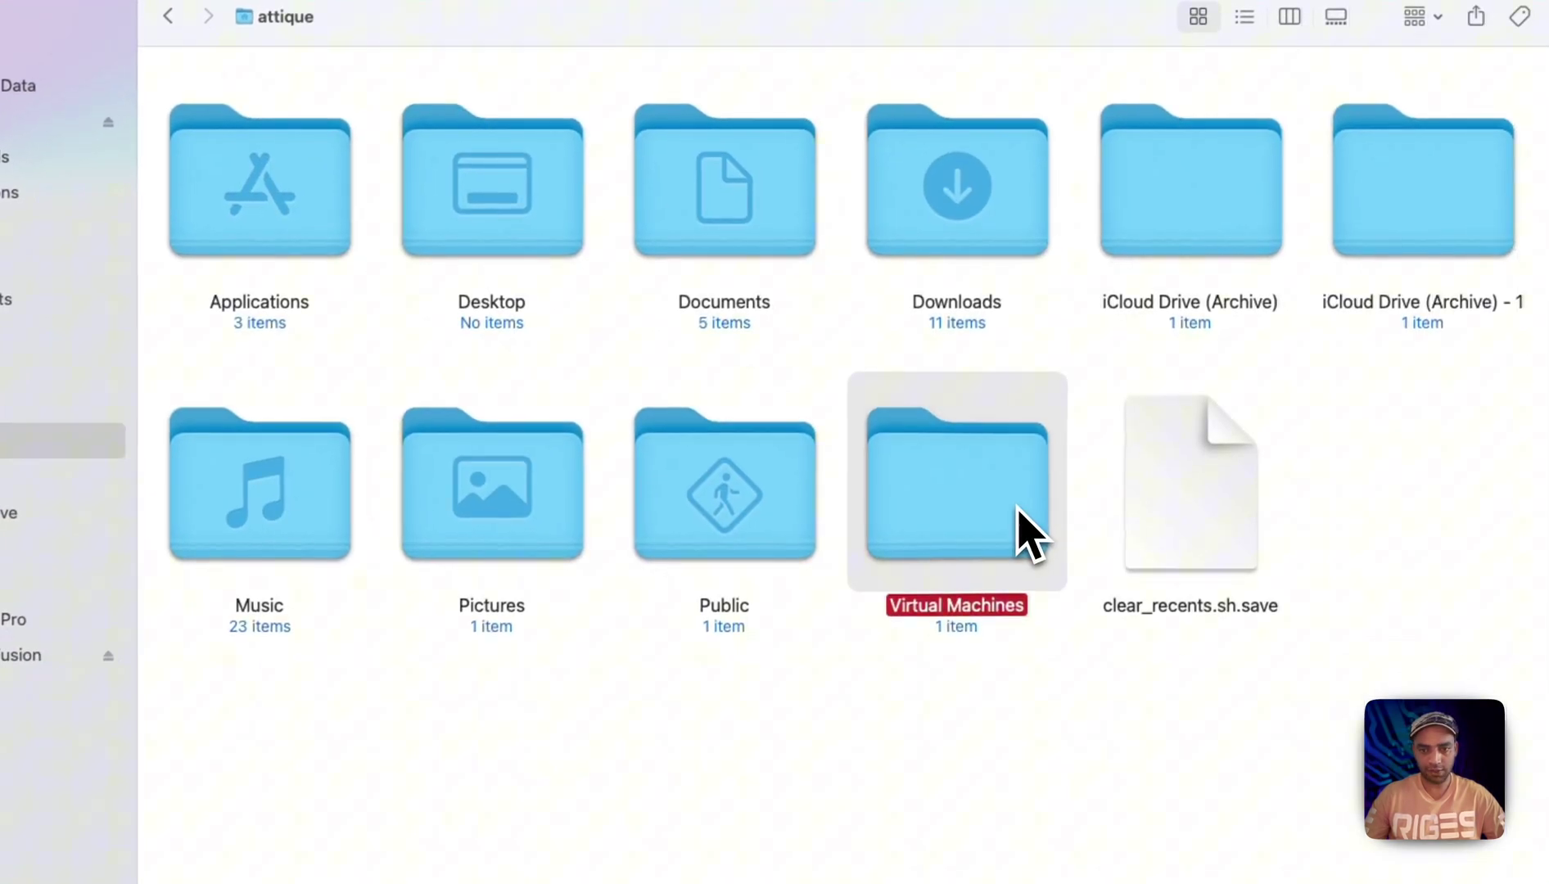
pyautogui.click(208, 62)
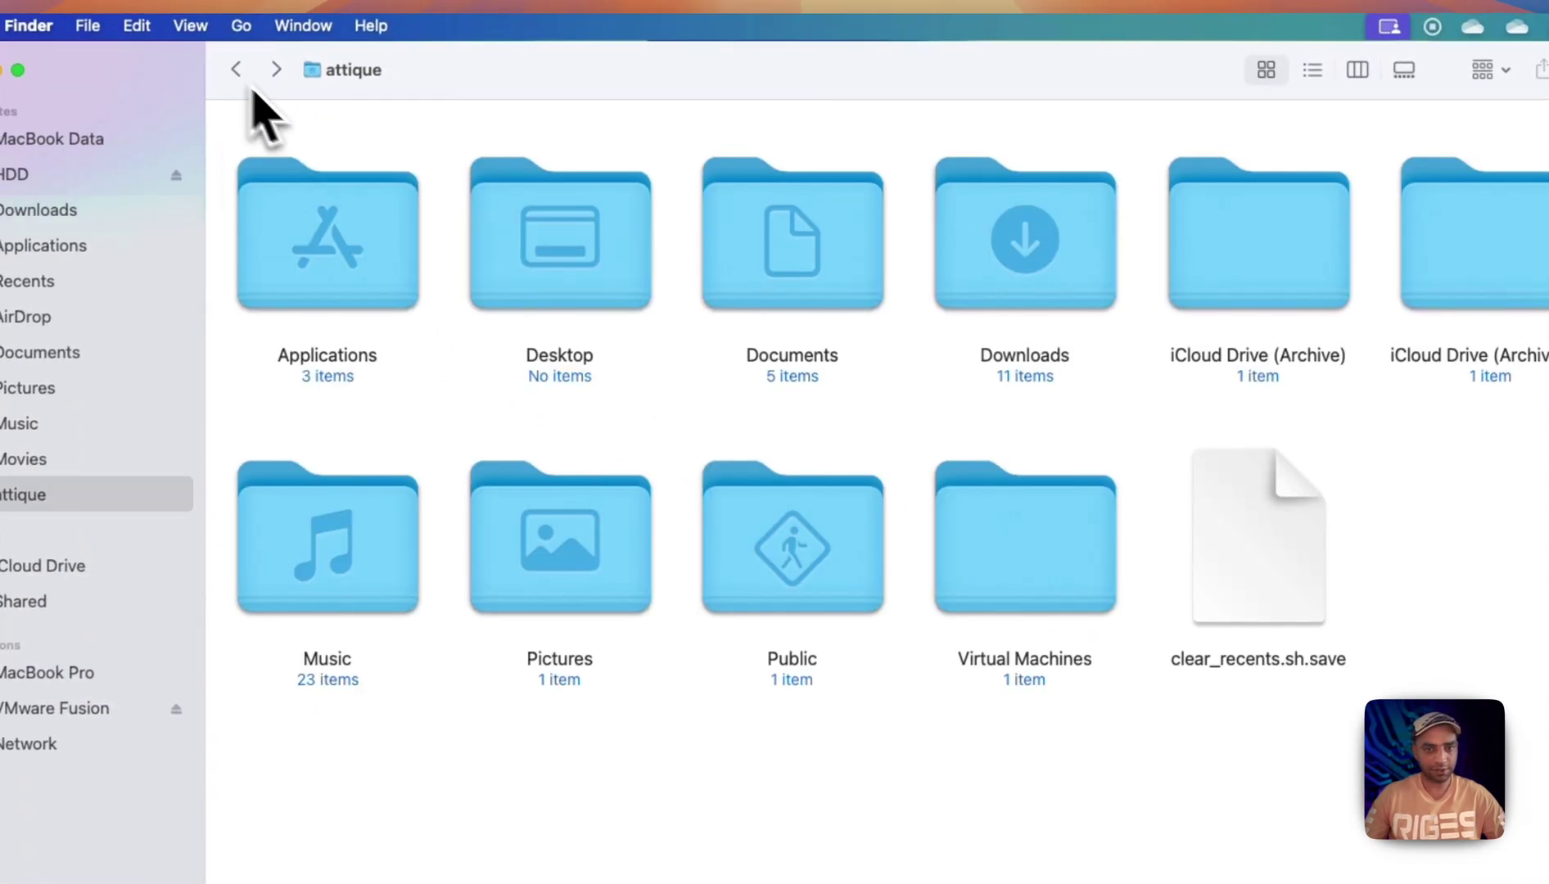
pyautogui.click(1004, 554)
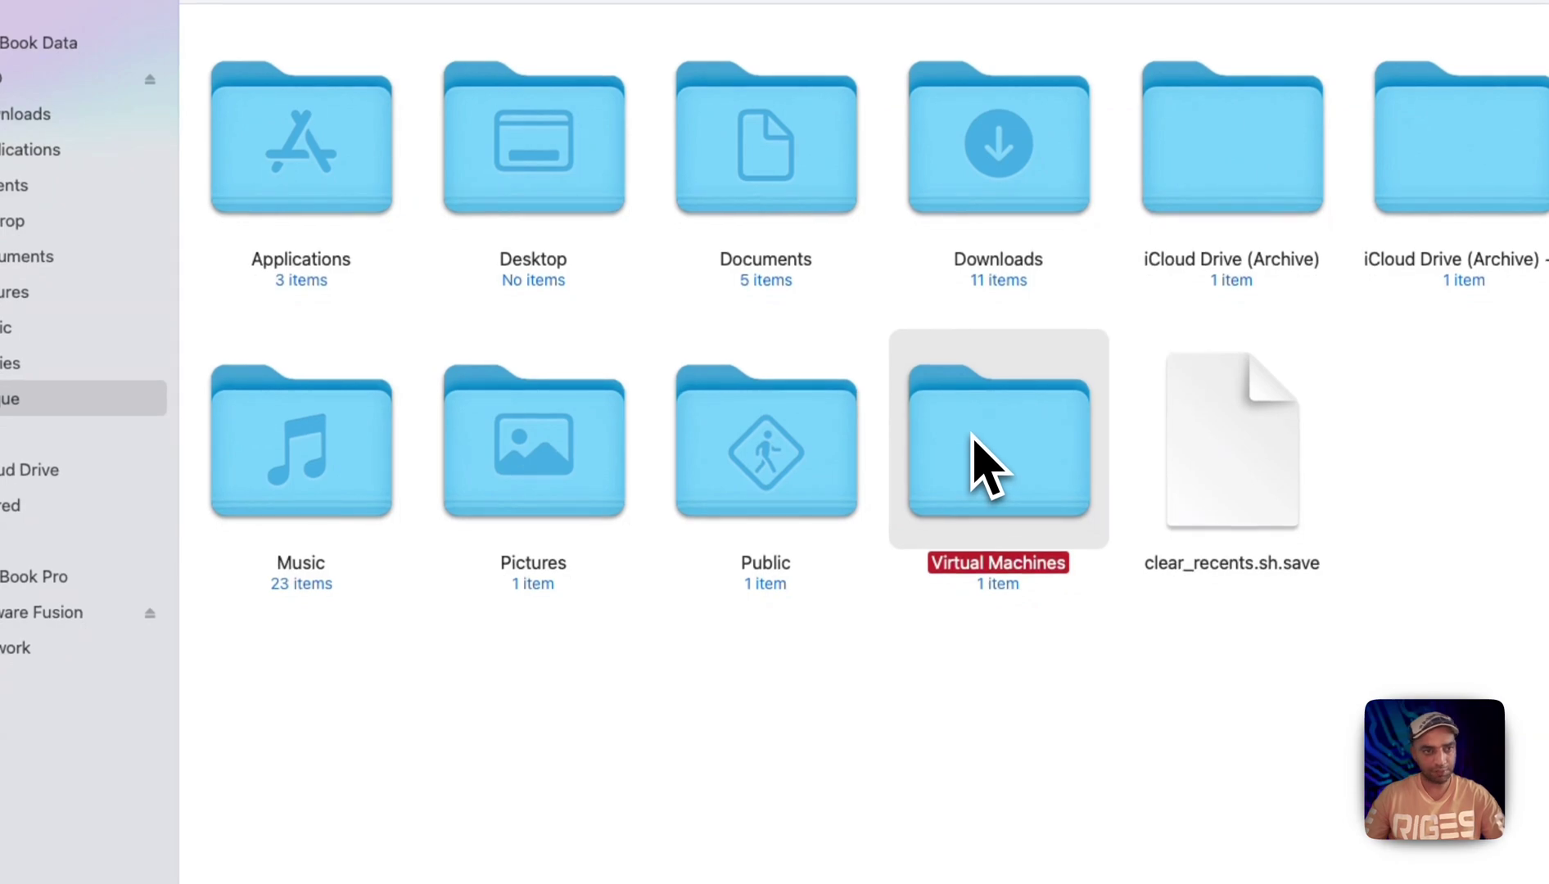
# Step: Open Virtual Machines on the HDD drive, then its VMWIsoImages folder holding the ISO
pyautogui.click(8, 78)
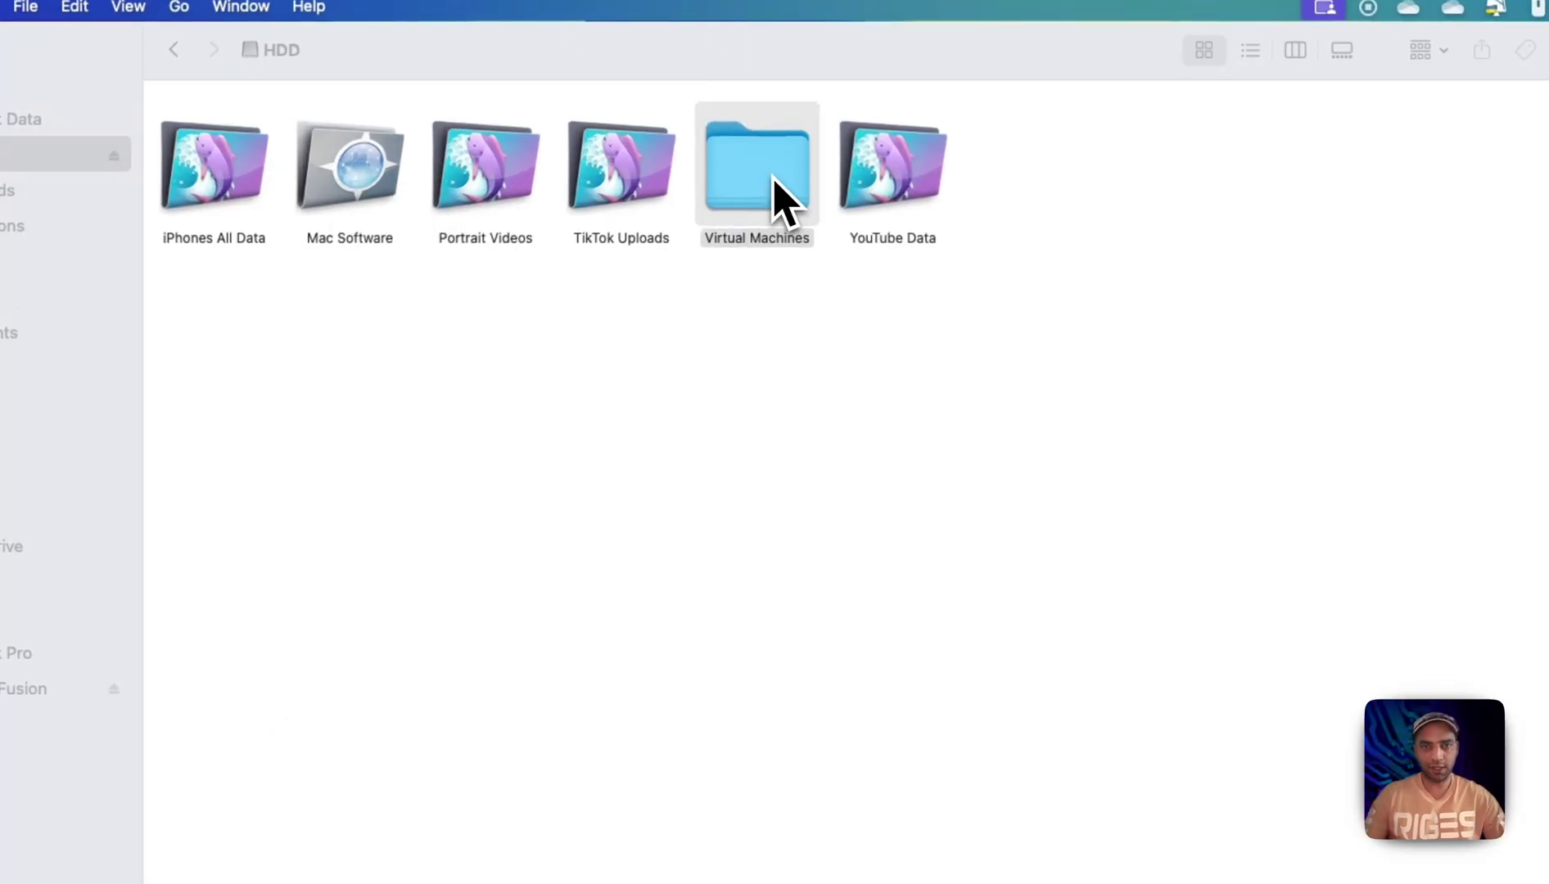
pyautogui.doubleClick(774, 193)
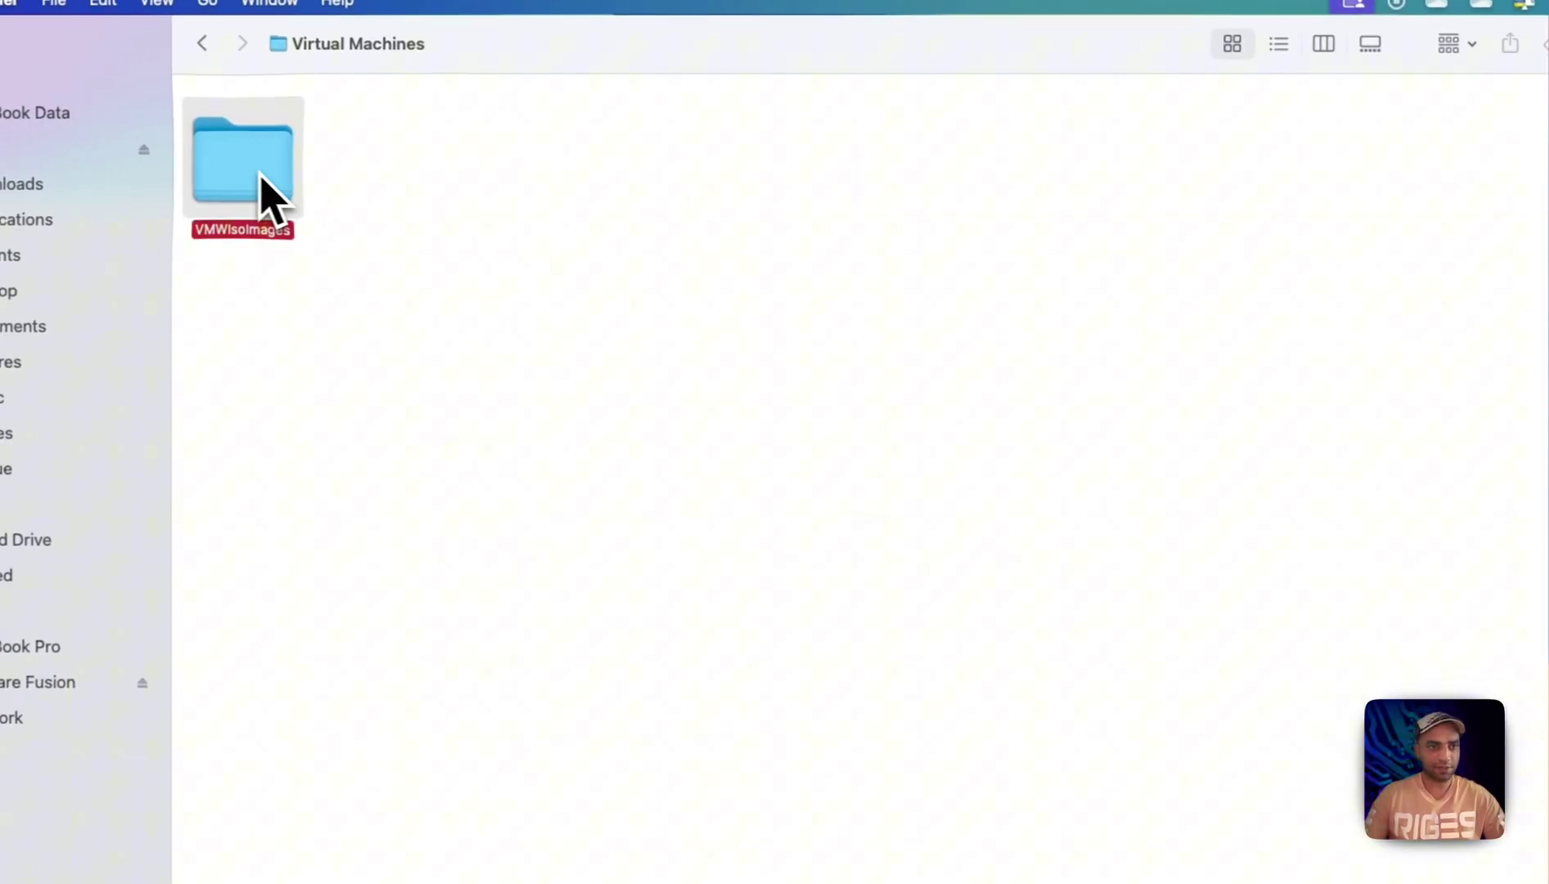
pyautogui.doubleClick(233, 195)
pyautogui.click(232, 197)
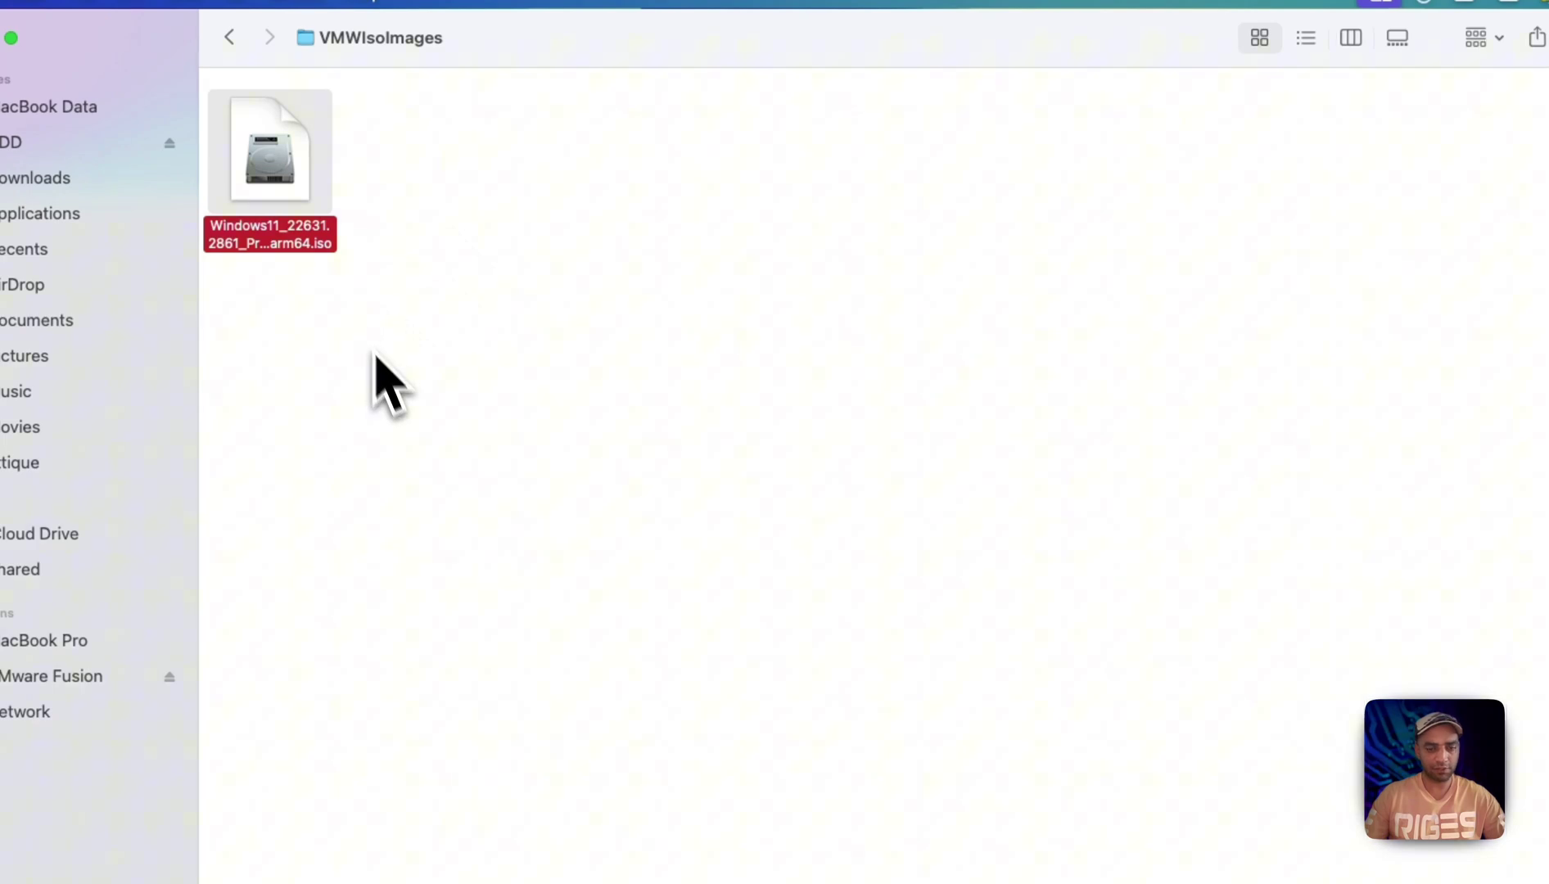
# Step: Finish the Windows 11 Arm VM configuration and save it on the HDD location
pyautogui.click(1097, 855)
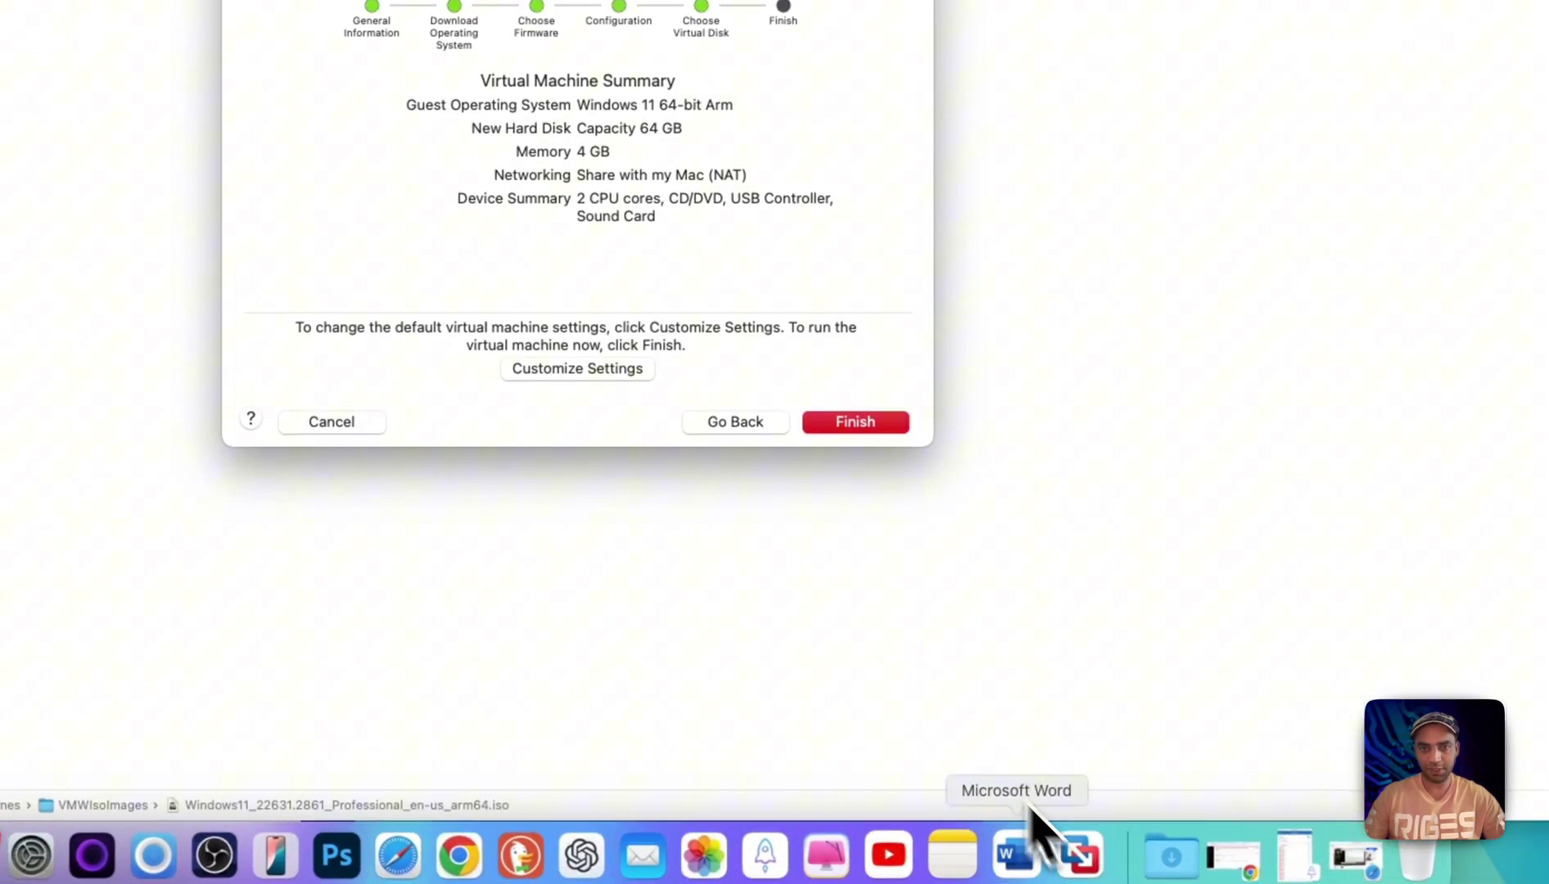
pyautogui.press('Return')
pyautogui.click(581, 103)
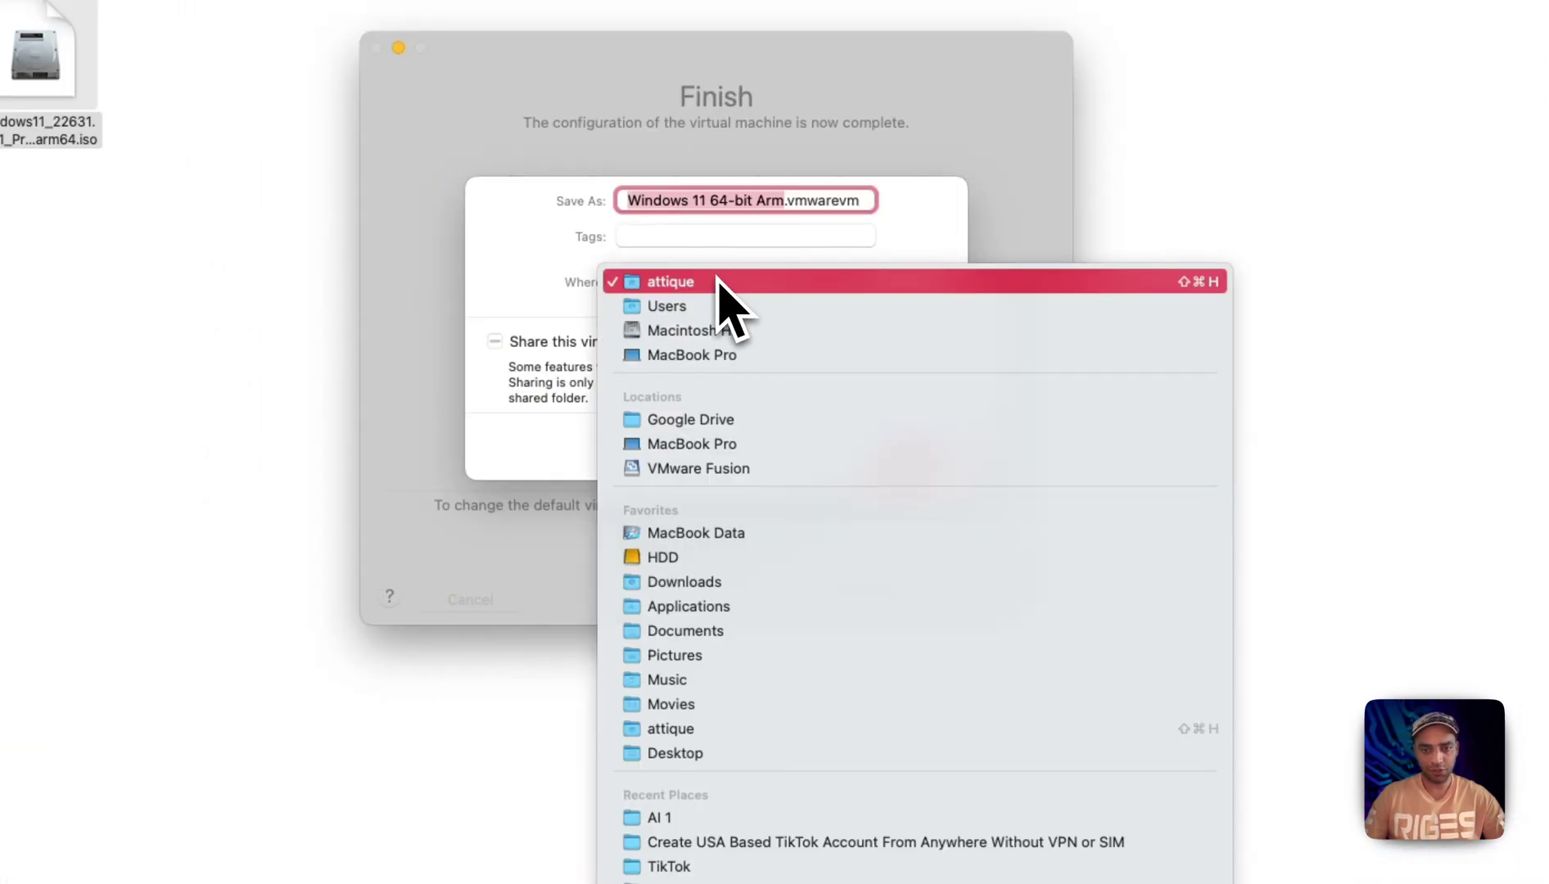
pyautogui.click(667, 558)
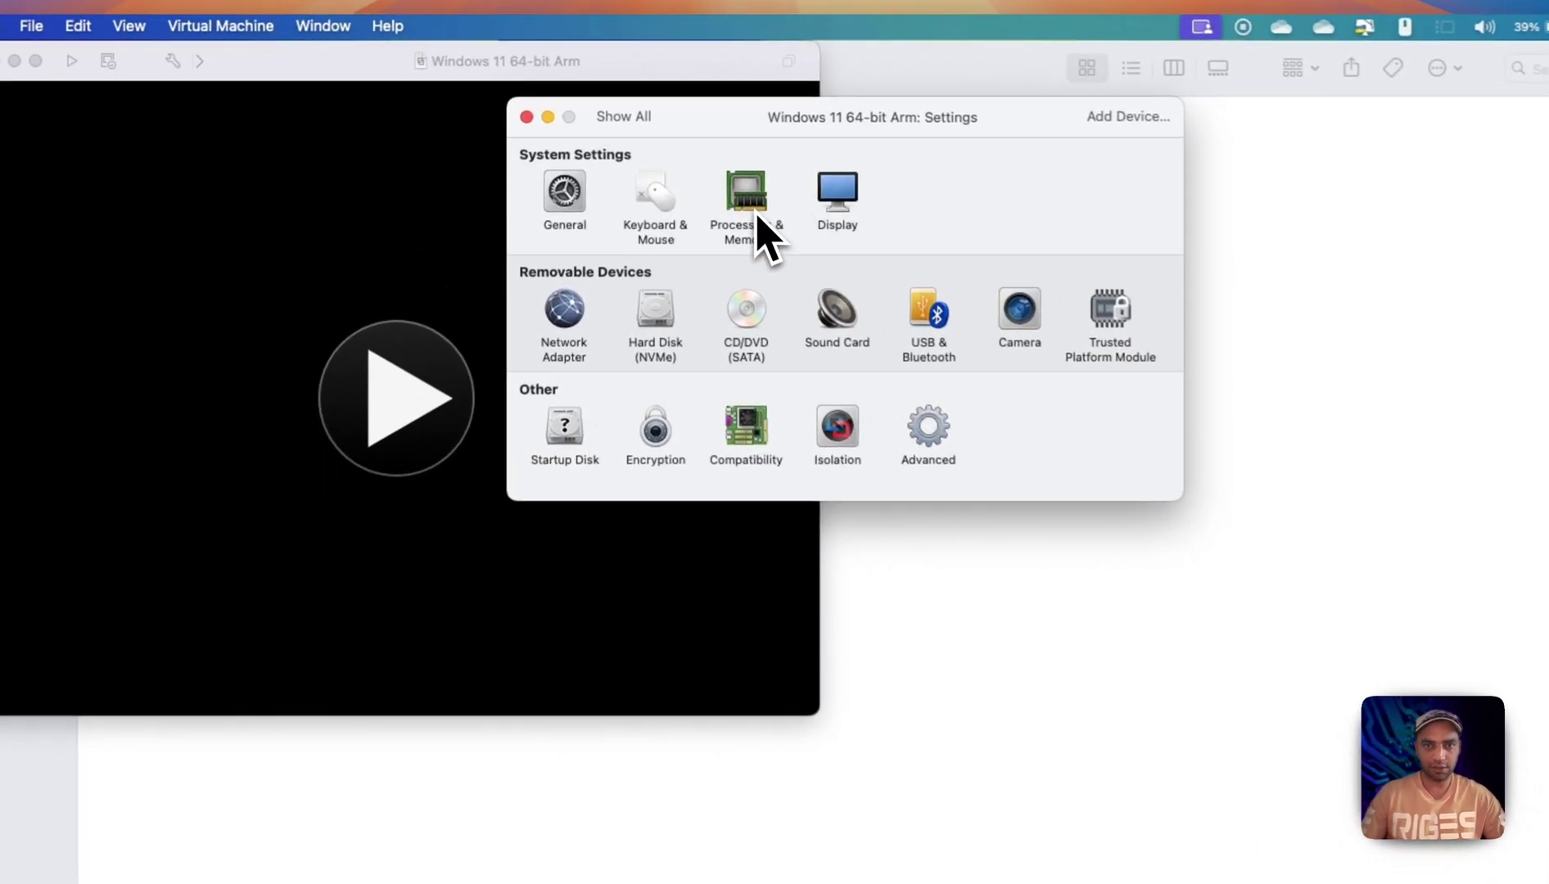
# Step: Keep the VM at 2 processor cores in Processors & Memory, then return to all settings
pyautogui.click(706, 164)
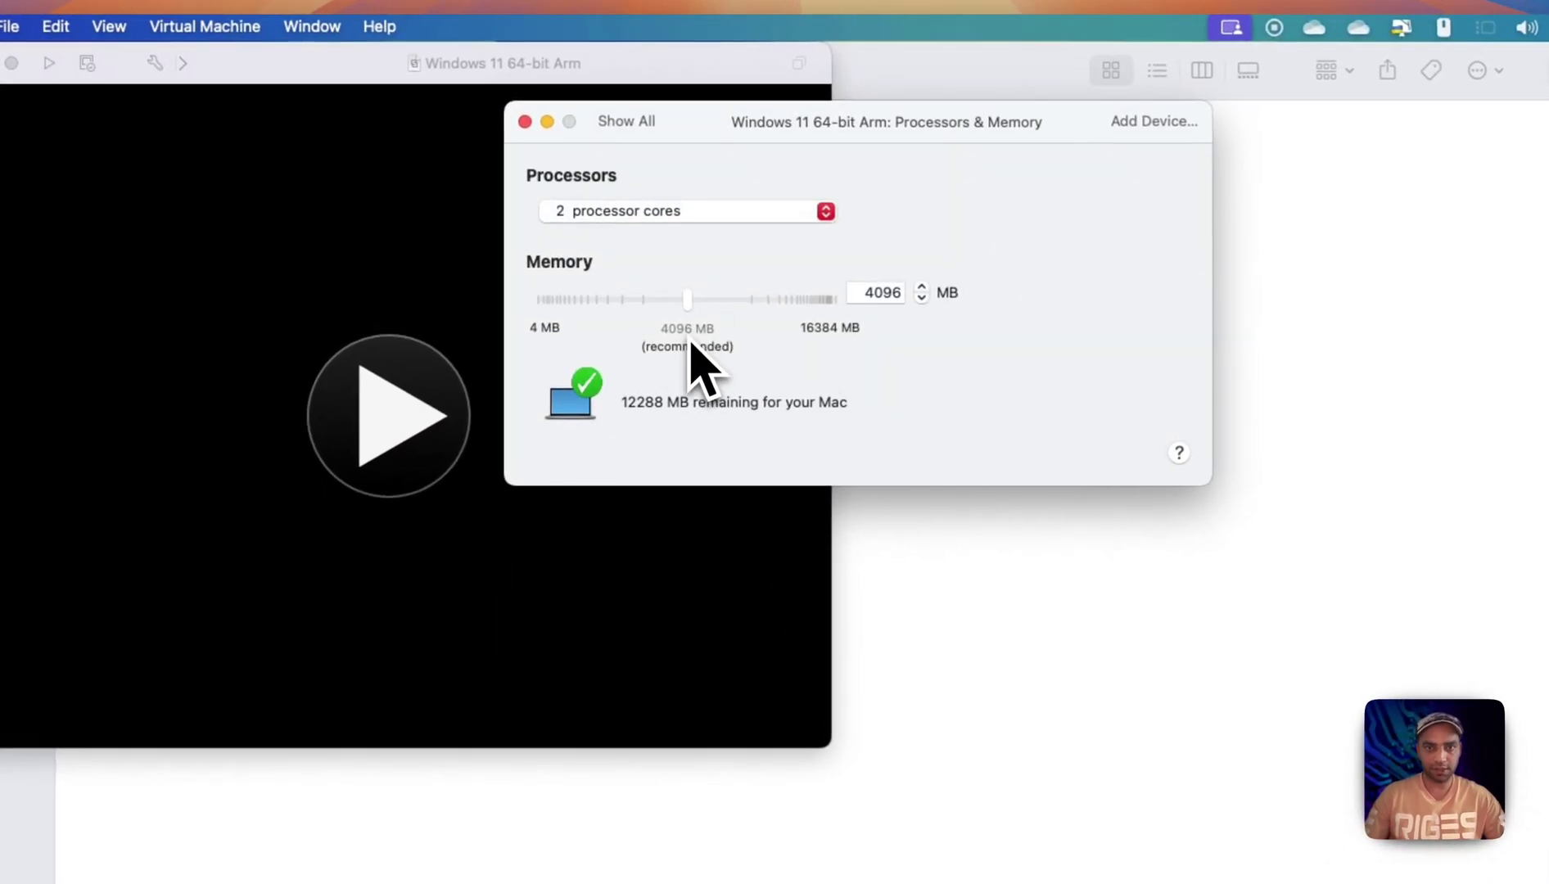
pyautogui.click(665, 215)
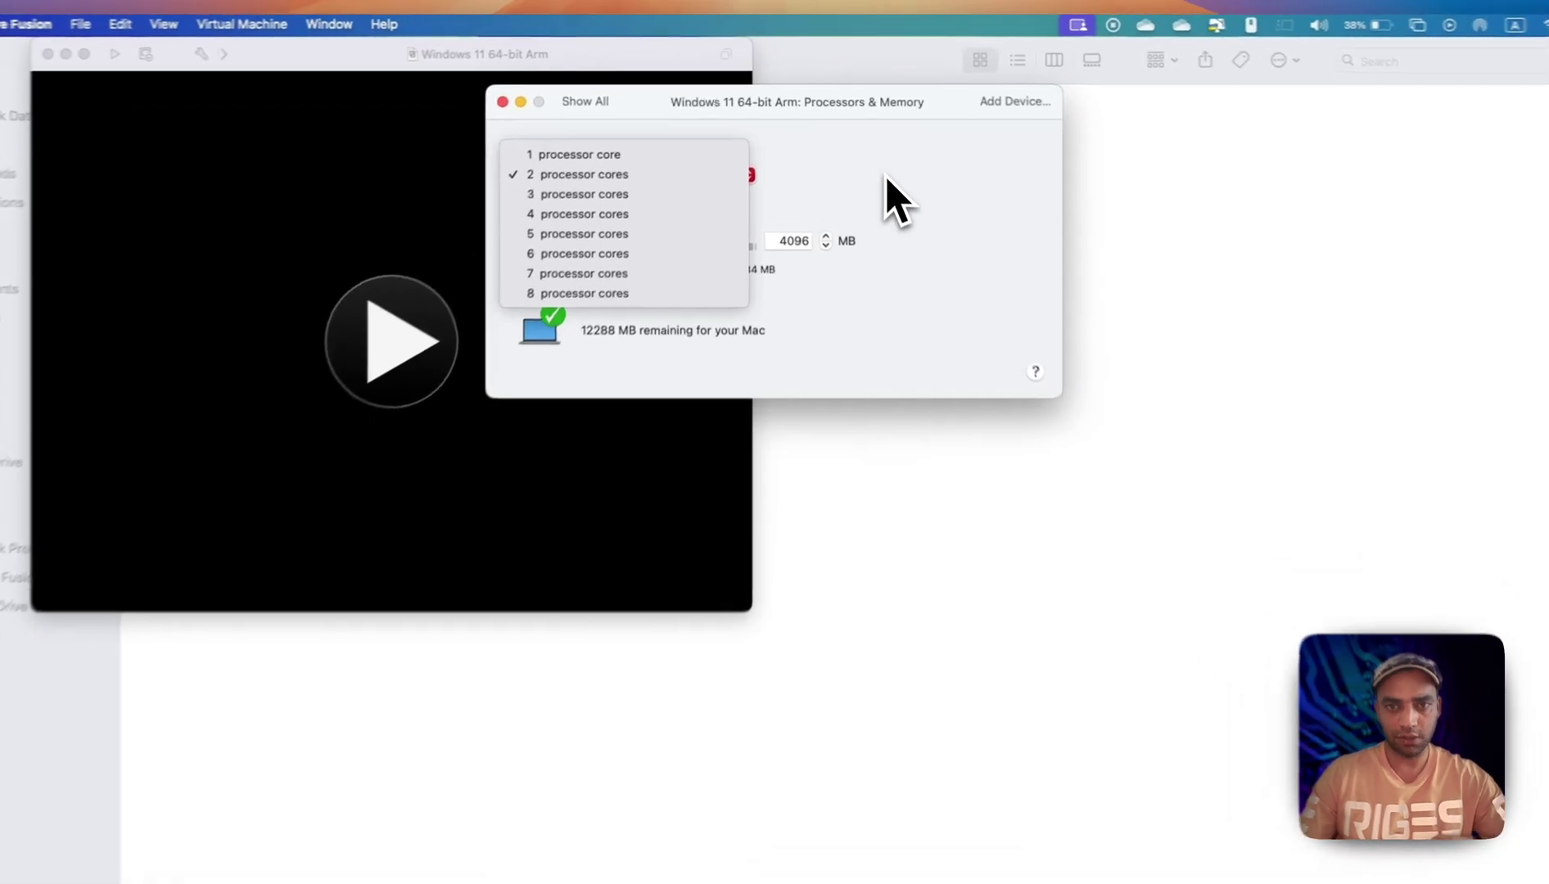
pyautogui.click(875, 159)
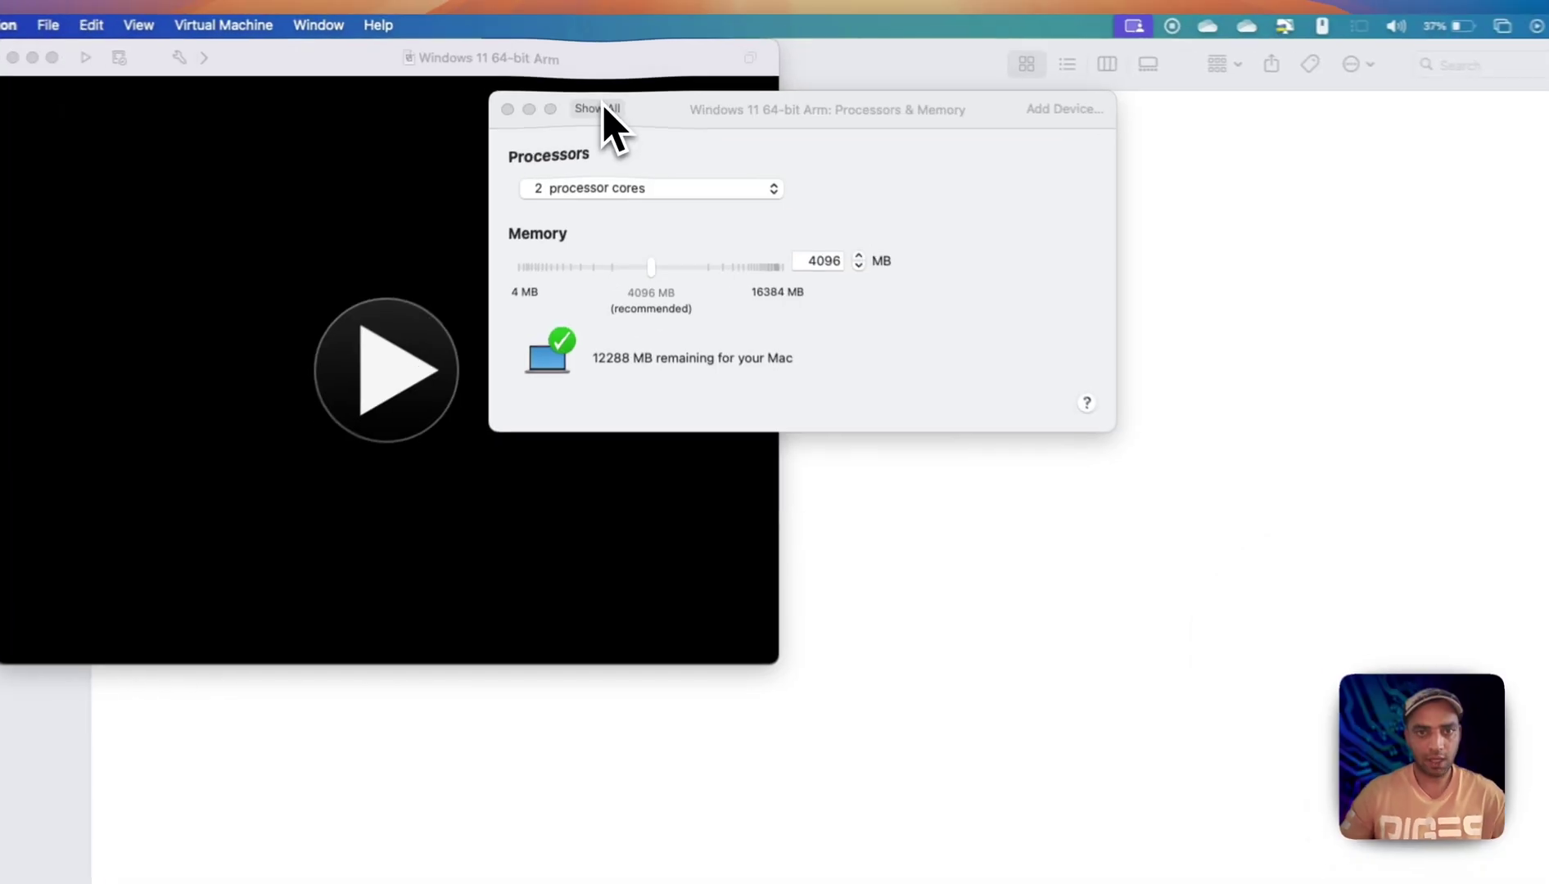
pyautogui.click(608, 90)
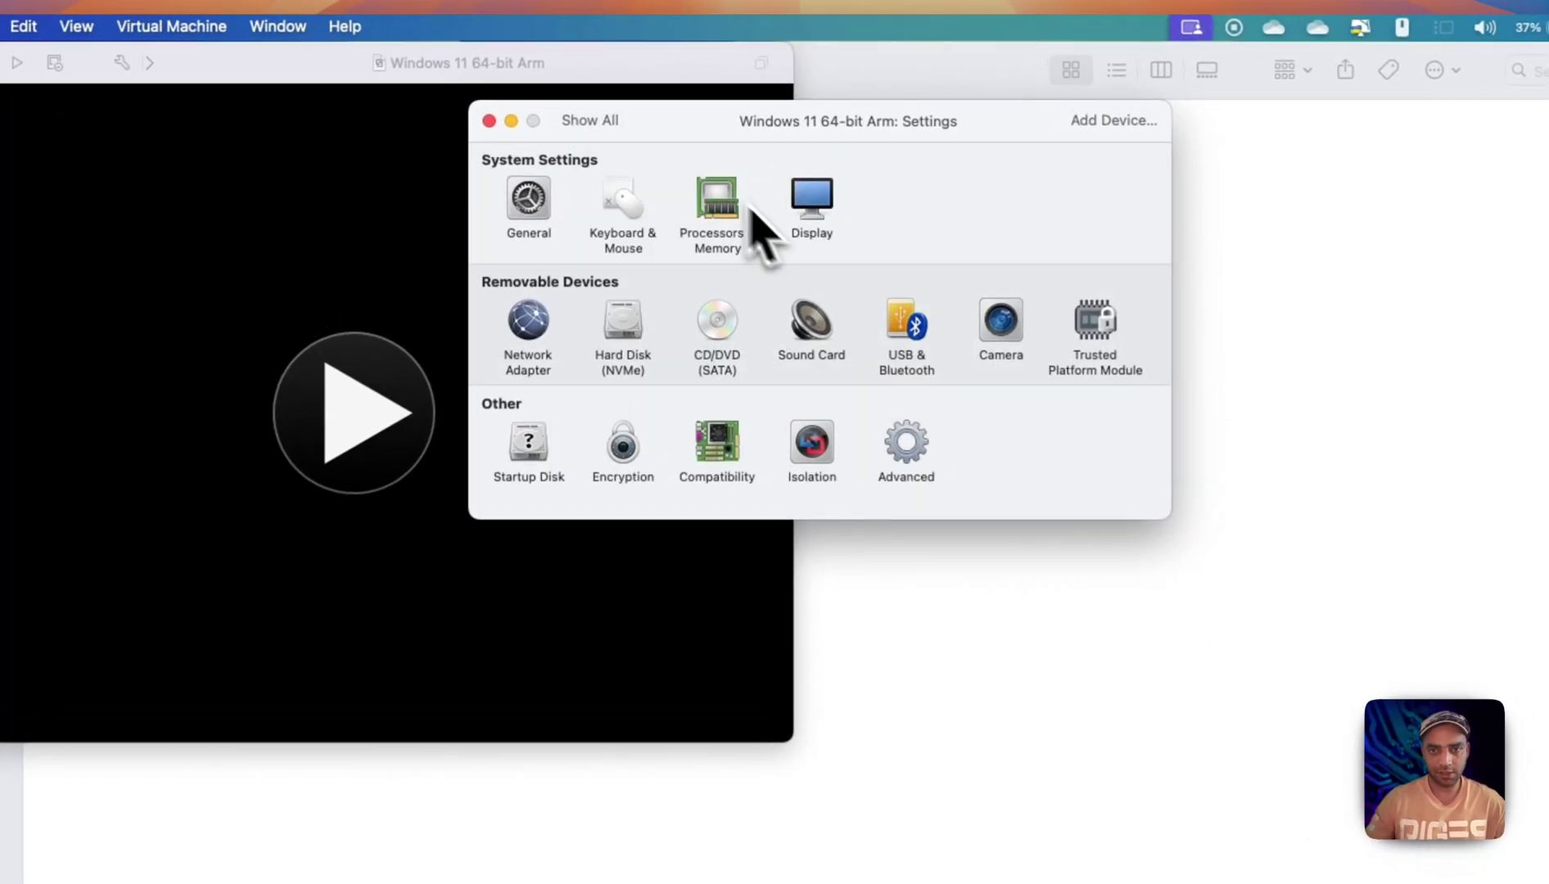
# Step: Check the Hard Disk (NVMe) settings showing the 64 GB virtual disk
pyautogui.click(610, 361)
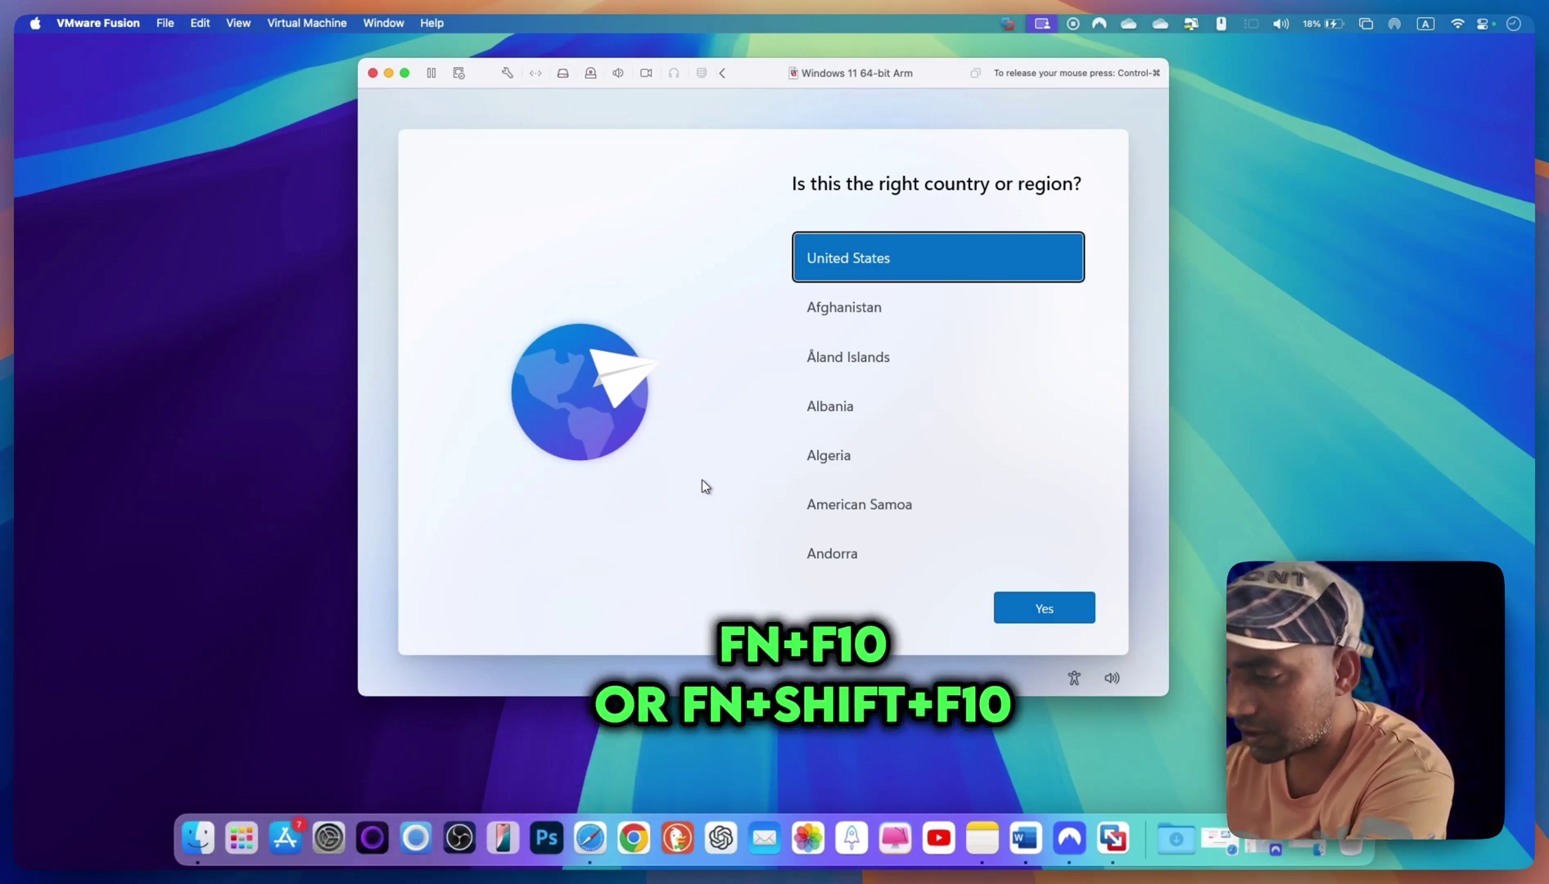
# Step: Run OOBE\BYPASSNRO from the setup command prompt opened with Shift+F10
pyautogui.hotkey('shift', 'F10')
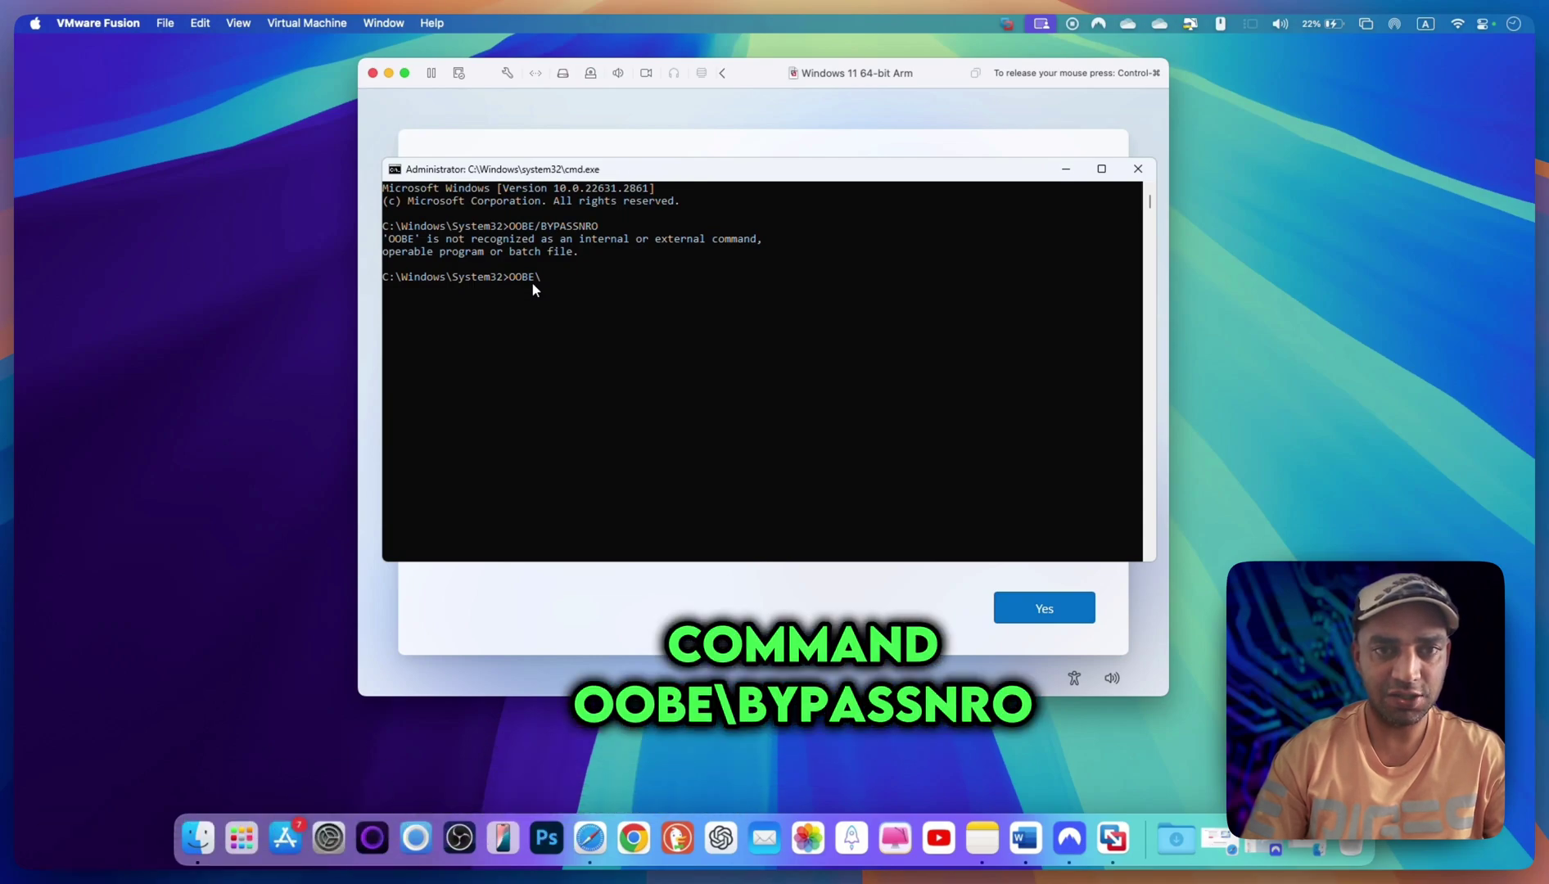
pyautogui.write('BYPASSN')
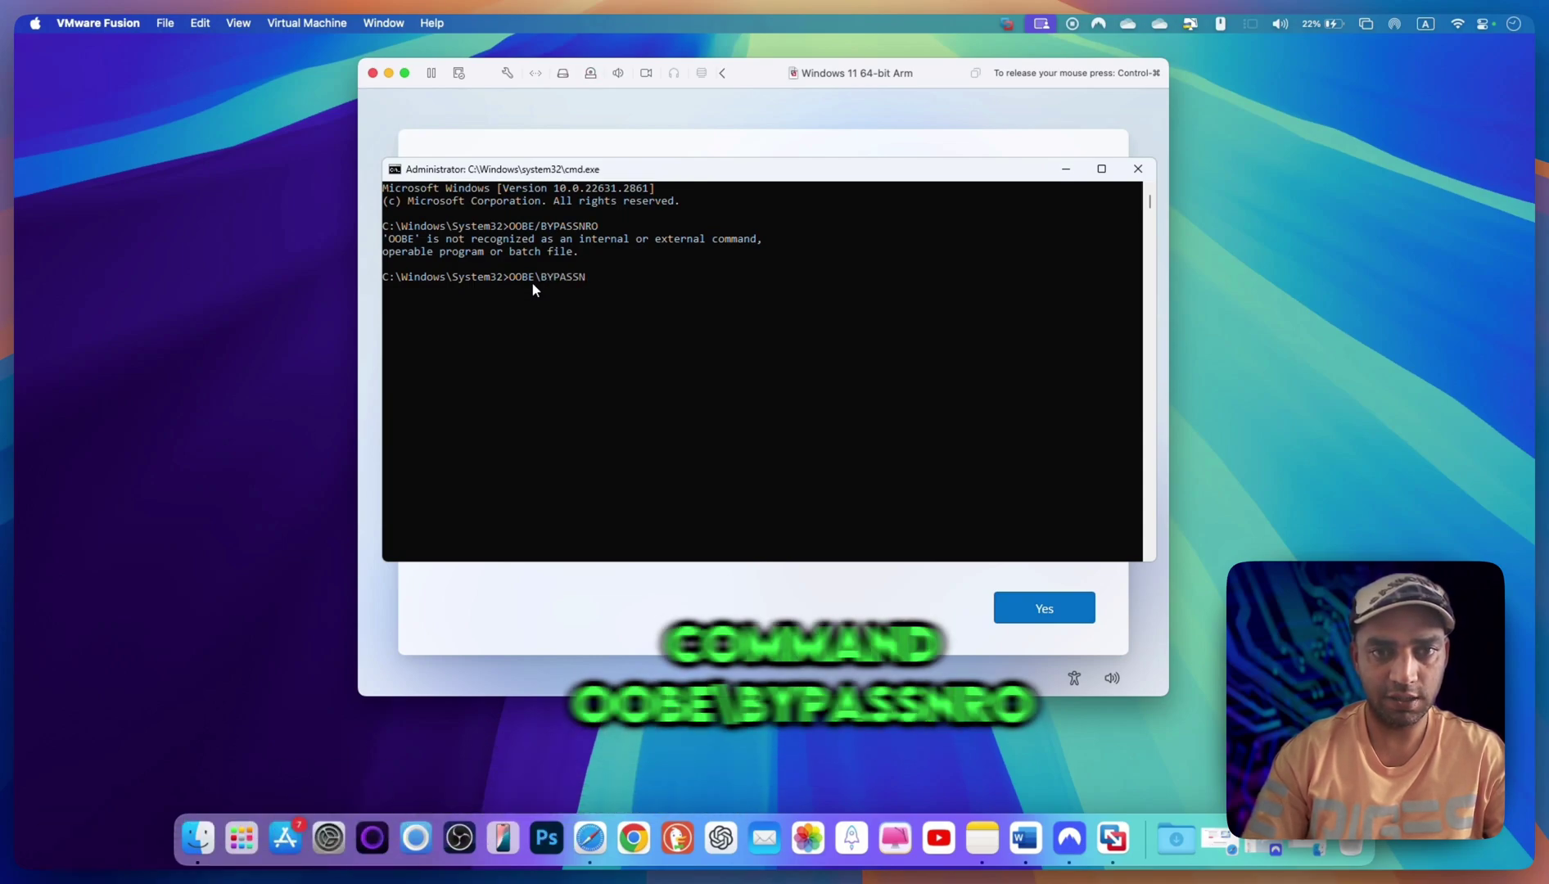
pyautogui.write('RO')
pyautogui.press('Return')
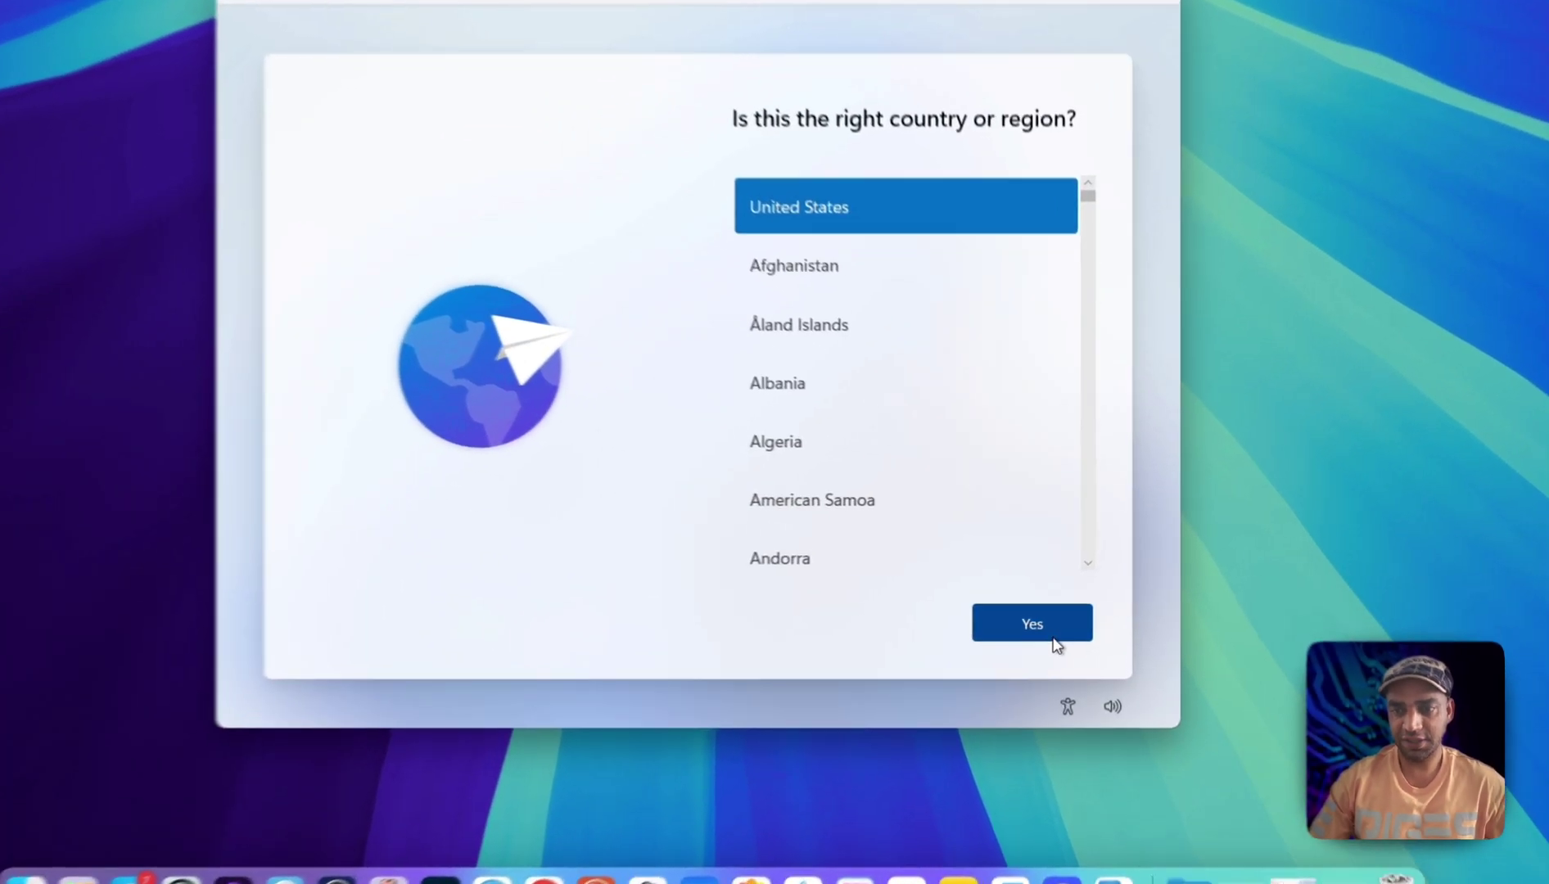
# Step: Accept United States and the US keyboard layout, skipping a second layout
pyautogui.click(1065, 619)
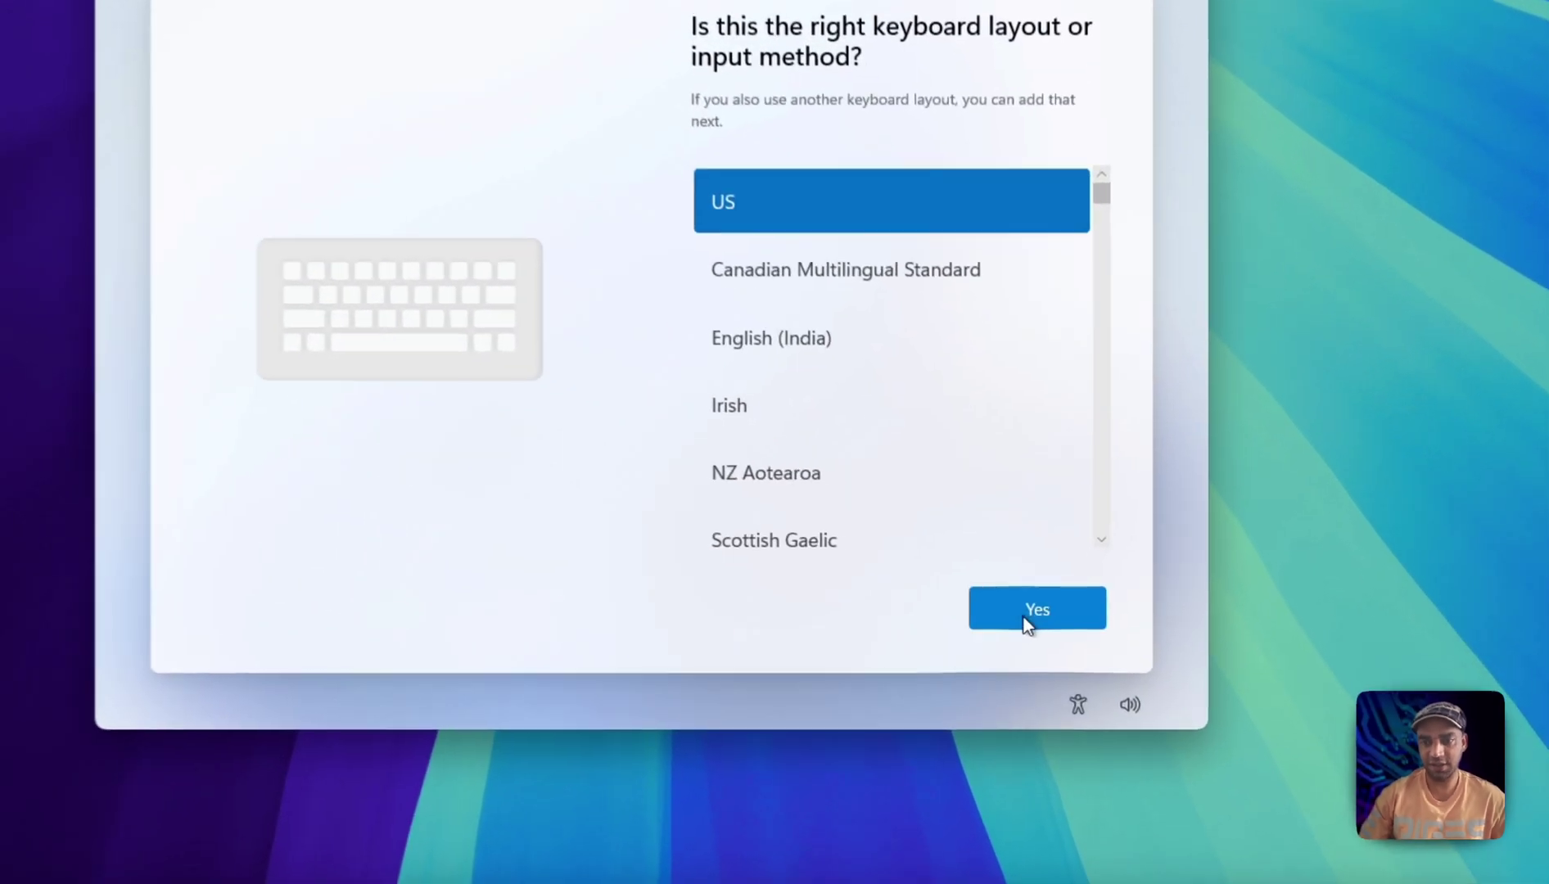
pyautogui.click(1038, 611)
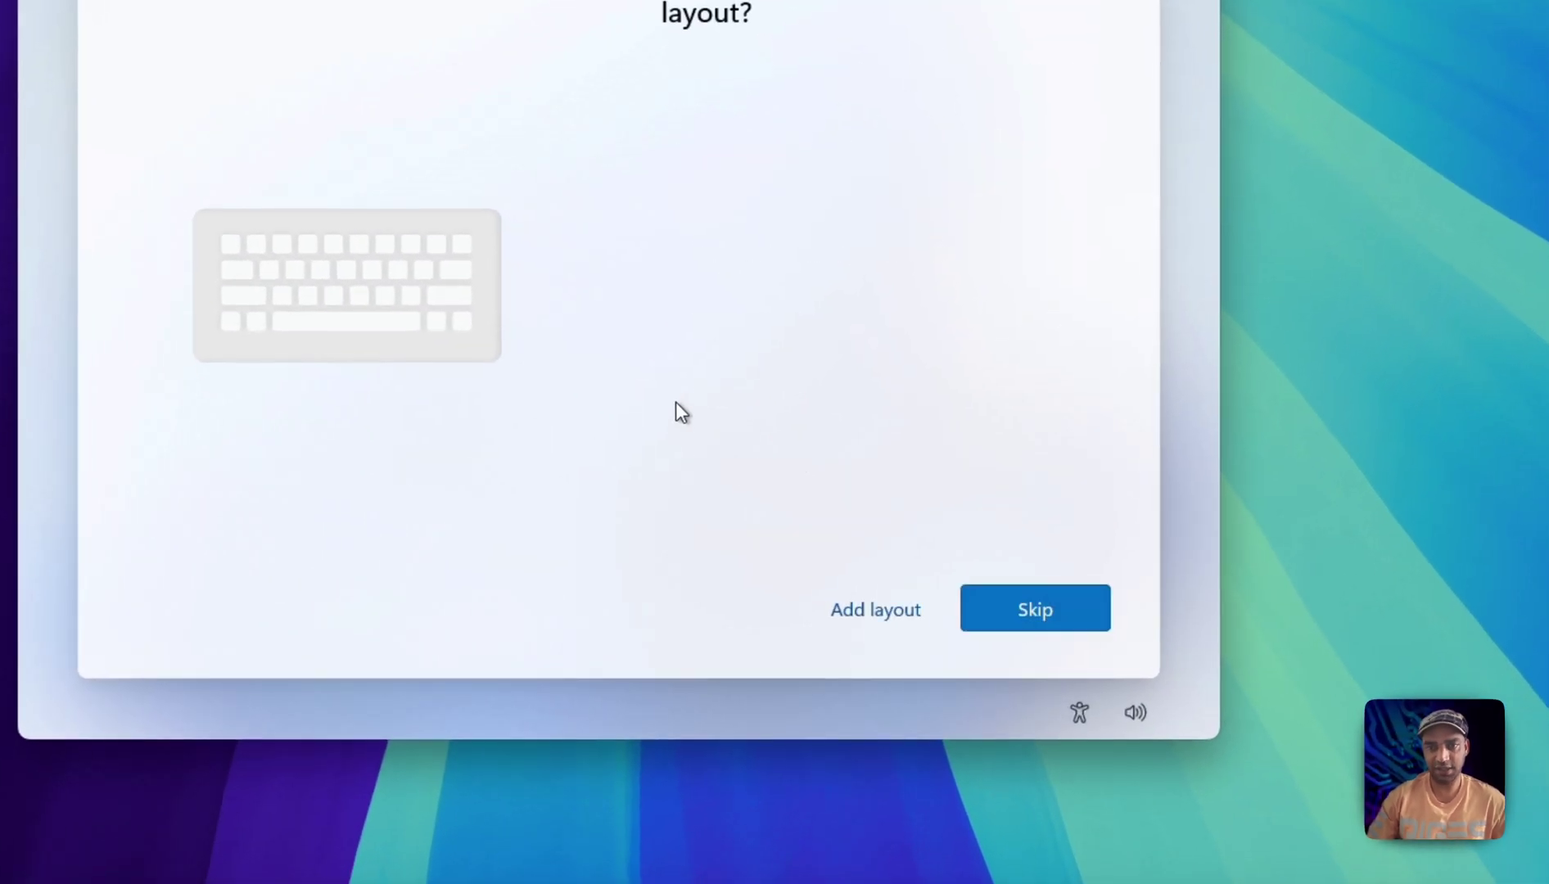
pyautogui.click(1051, 620)
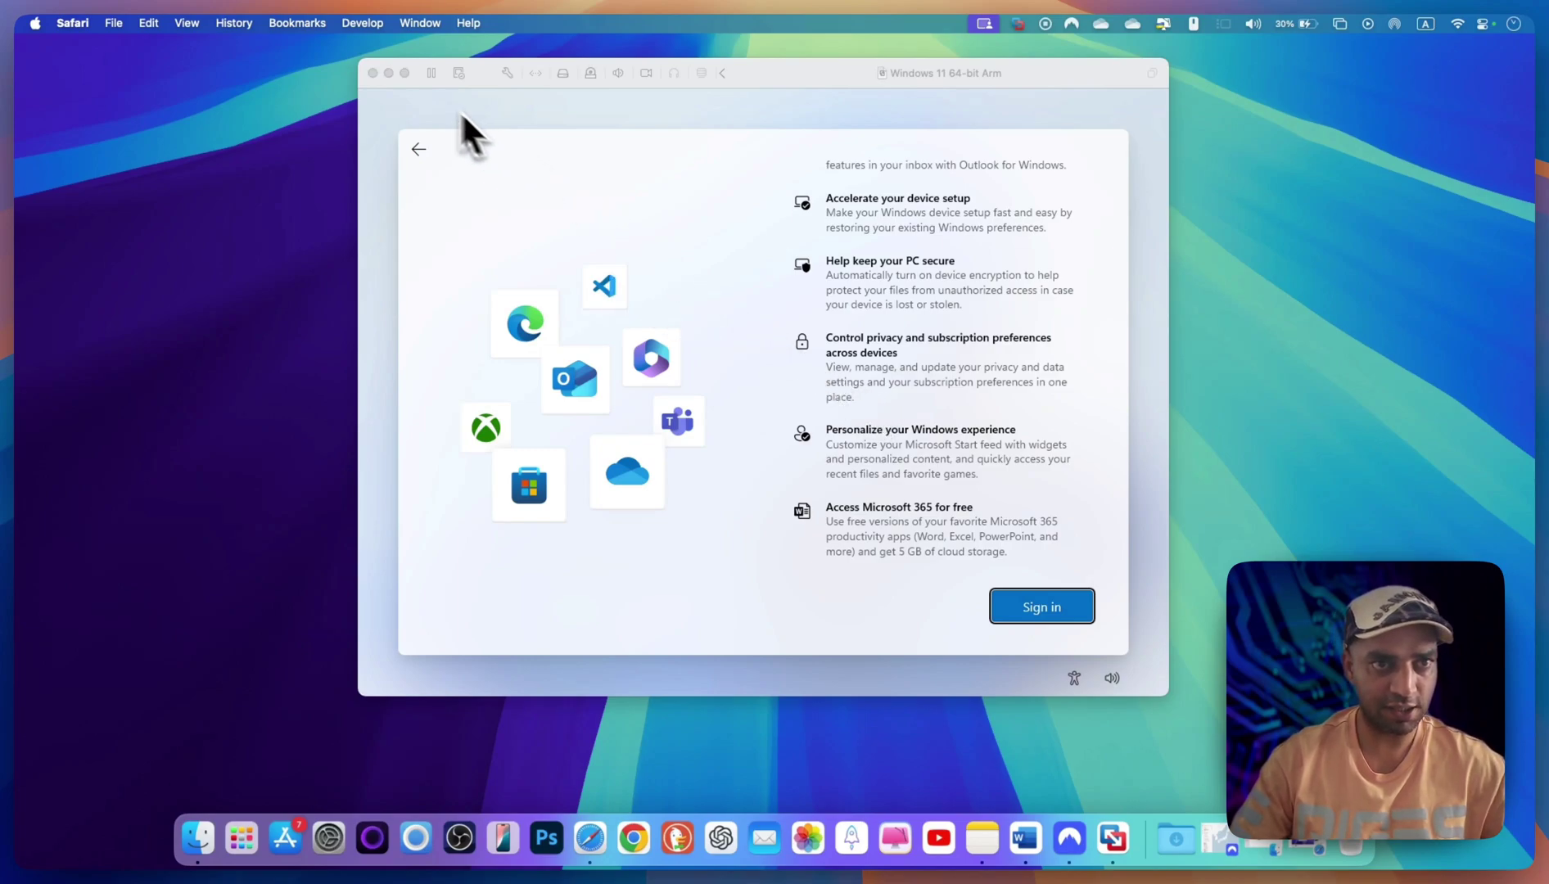
# Step: Disconnect the VM's network adapter from the Virtual Machine menu
pyautogui.moveTo(782, 79); pyautogui.dragTo(782, 99)
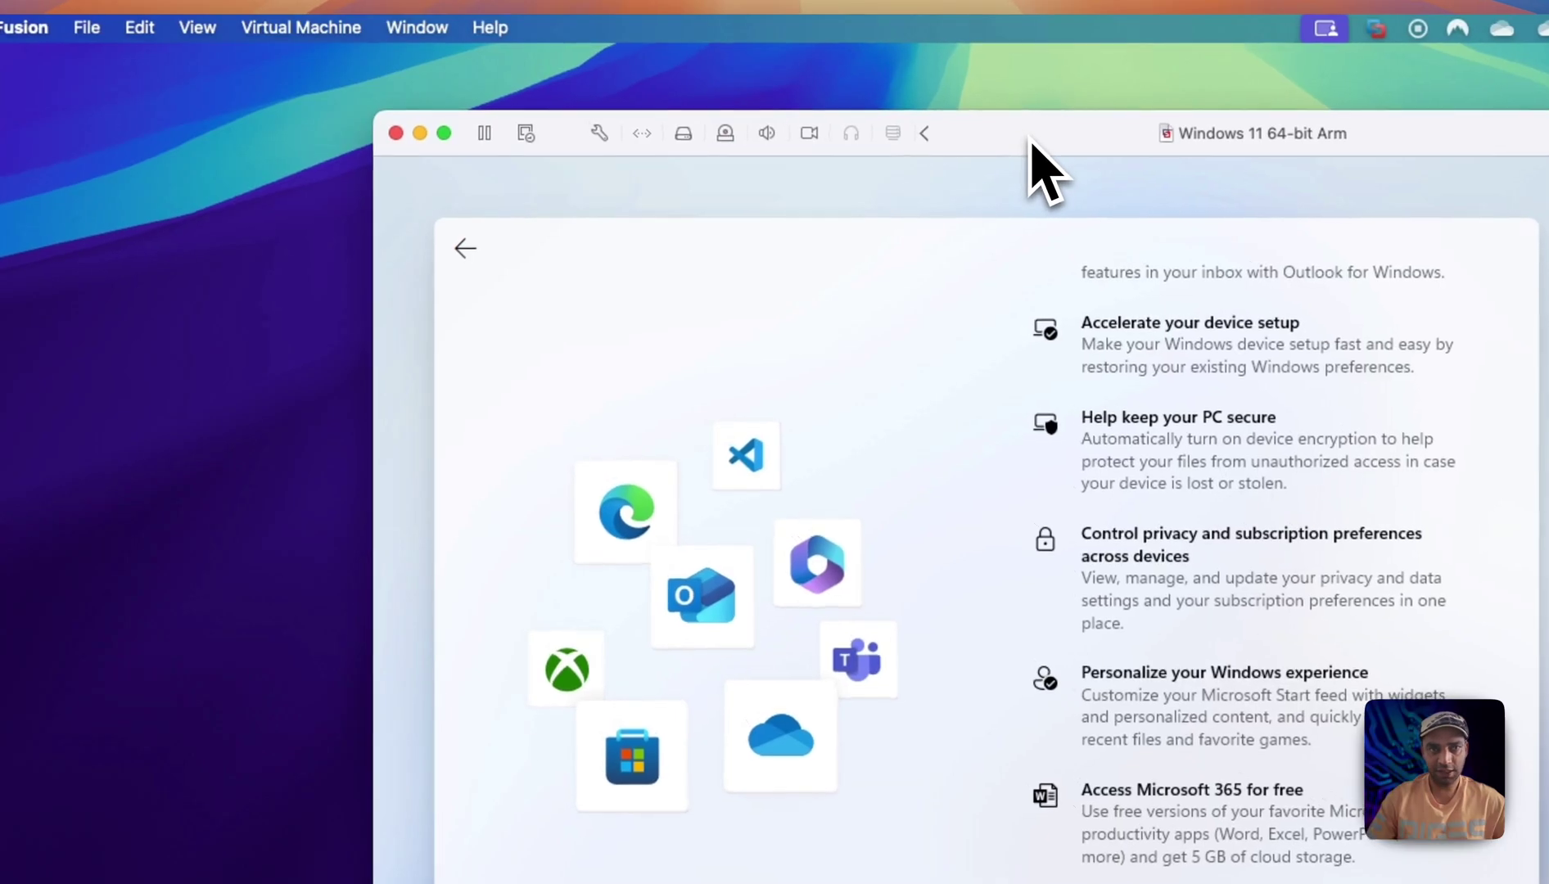
pyautogui.click(321, 30)
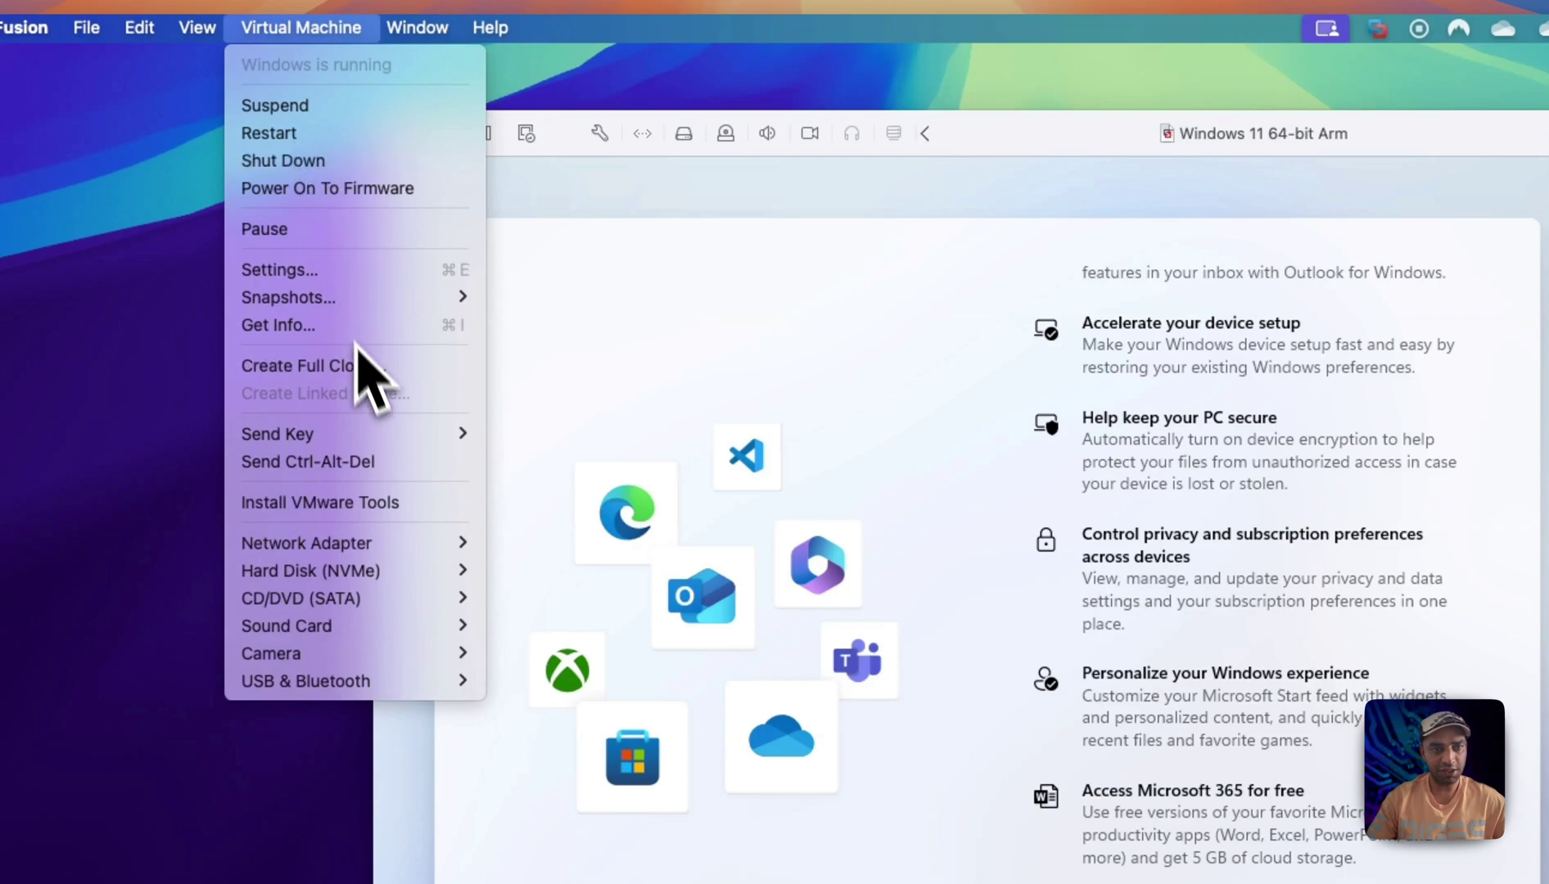
pyautogui.moveTo(401, 543)
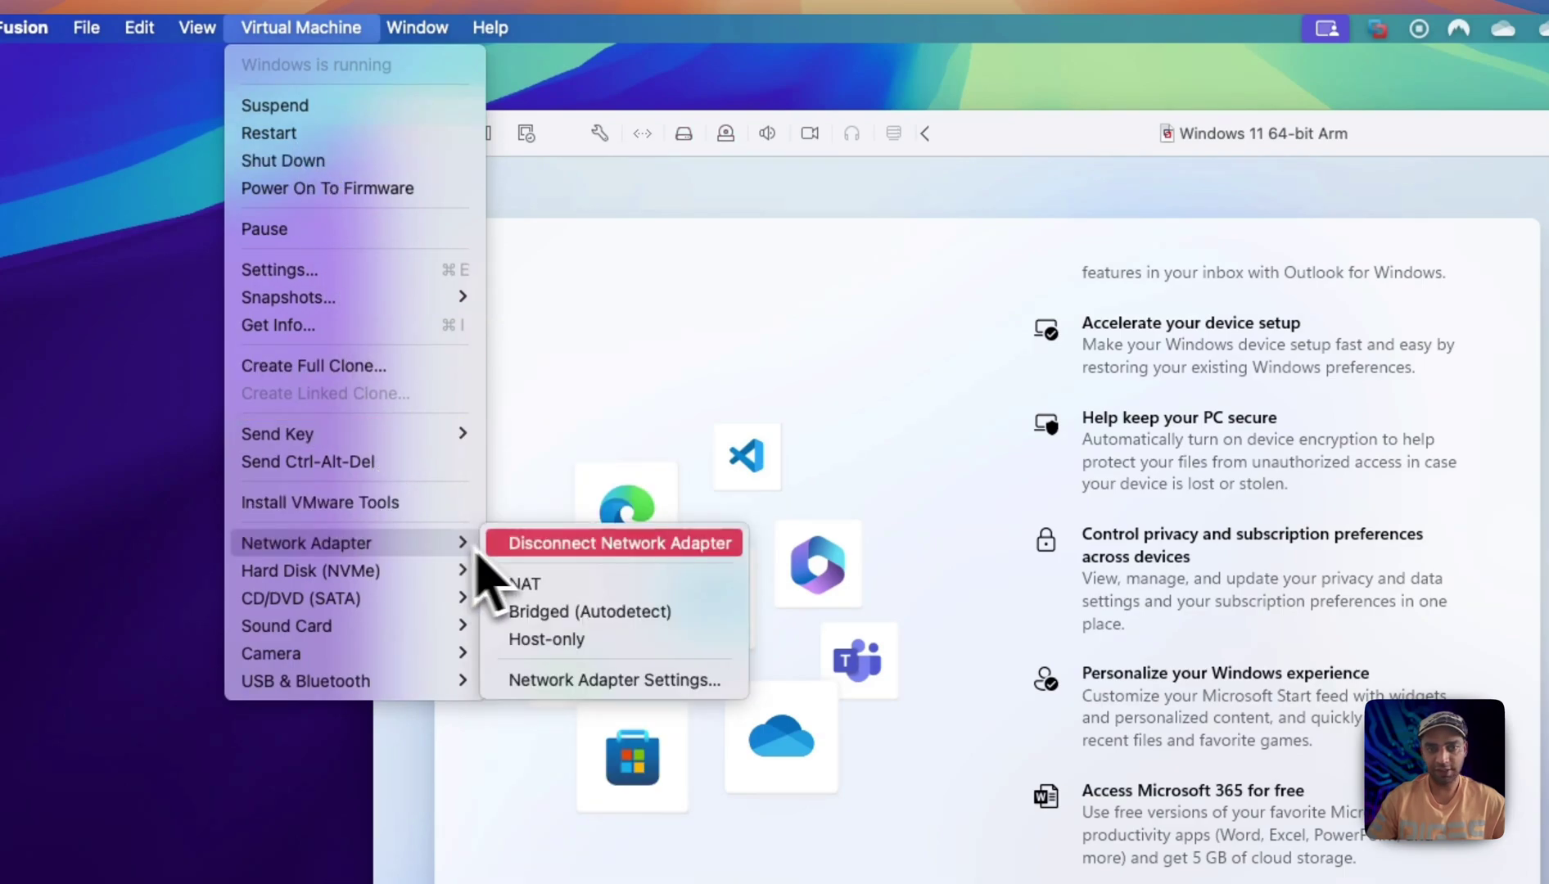
pyautogui.click(583, 547)
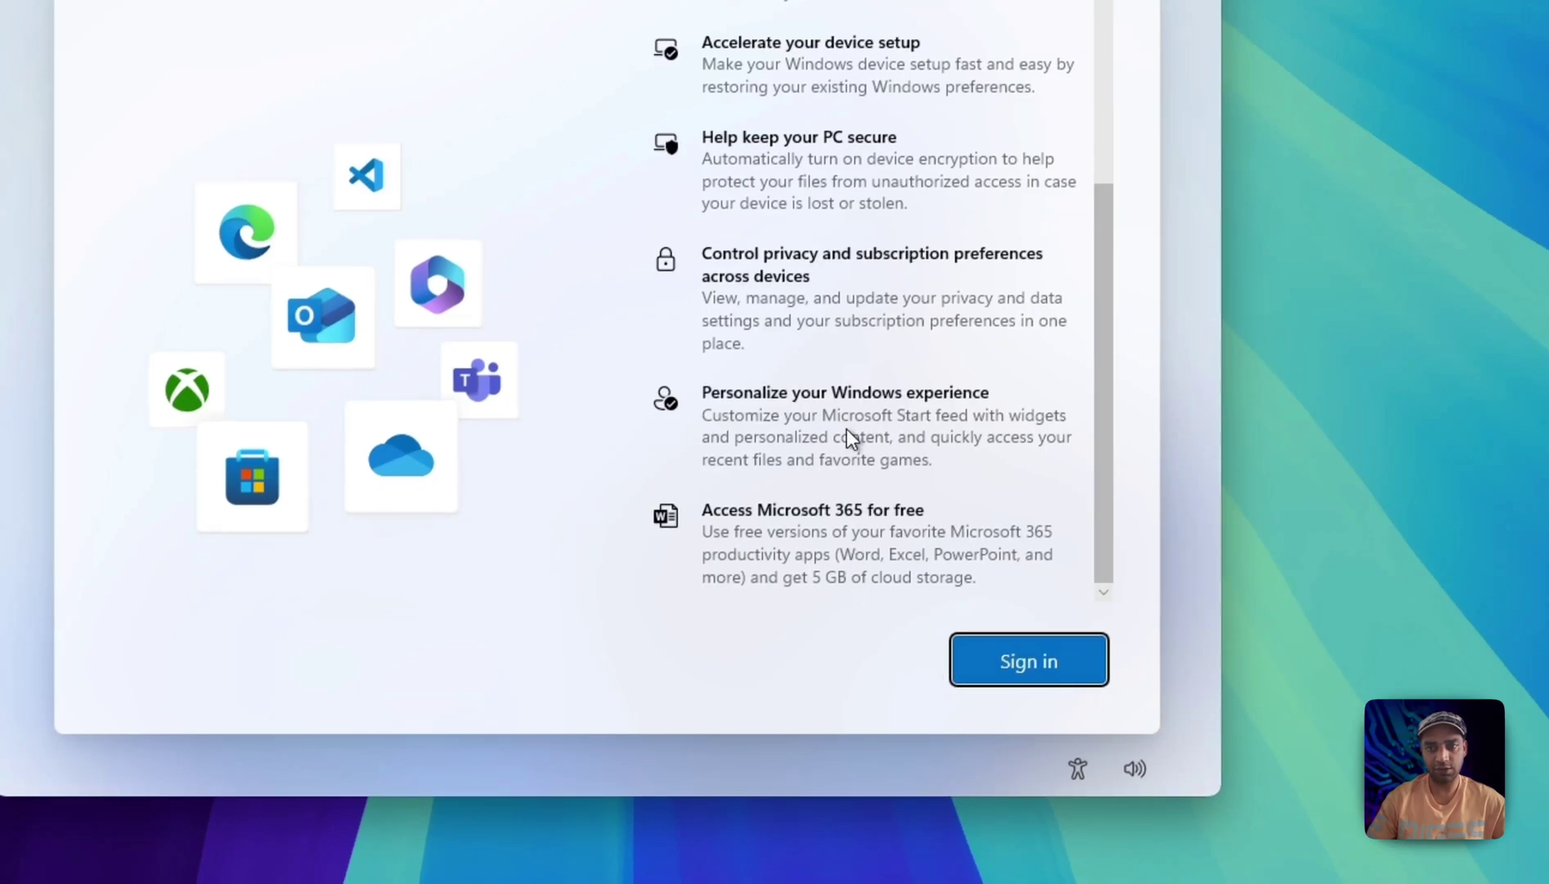
# Step: Enter the local account's name, password and first security question answer
pyautogui.write('Attique Windows')
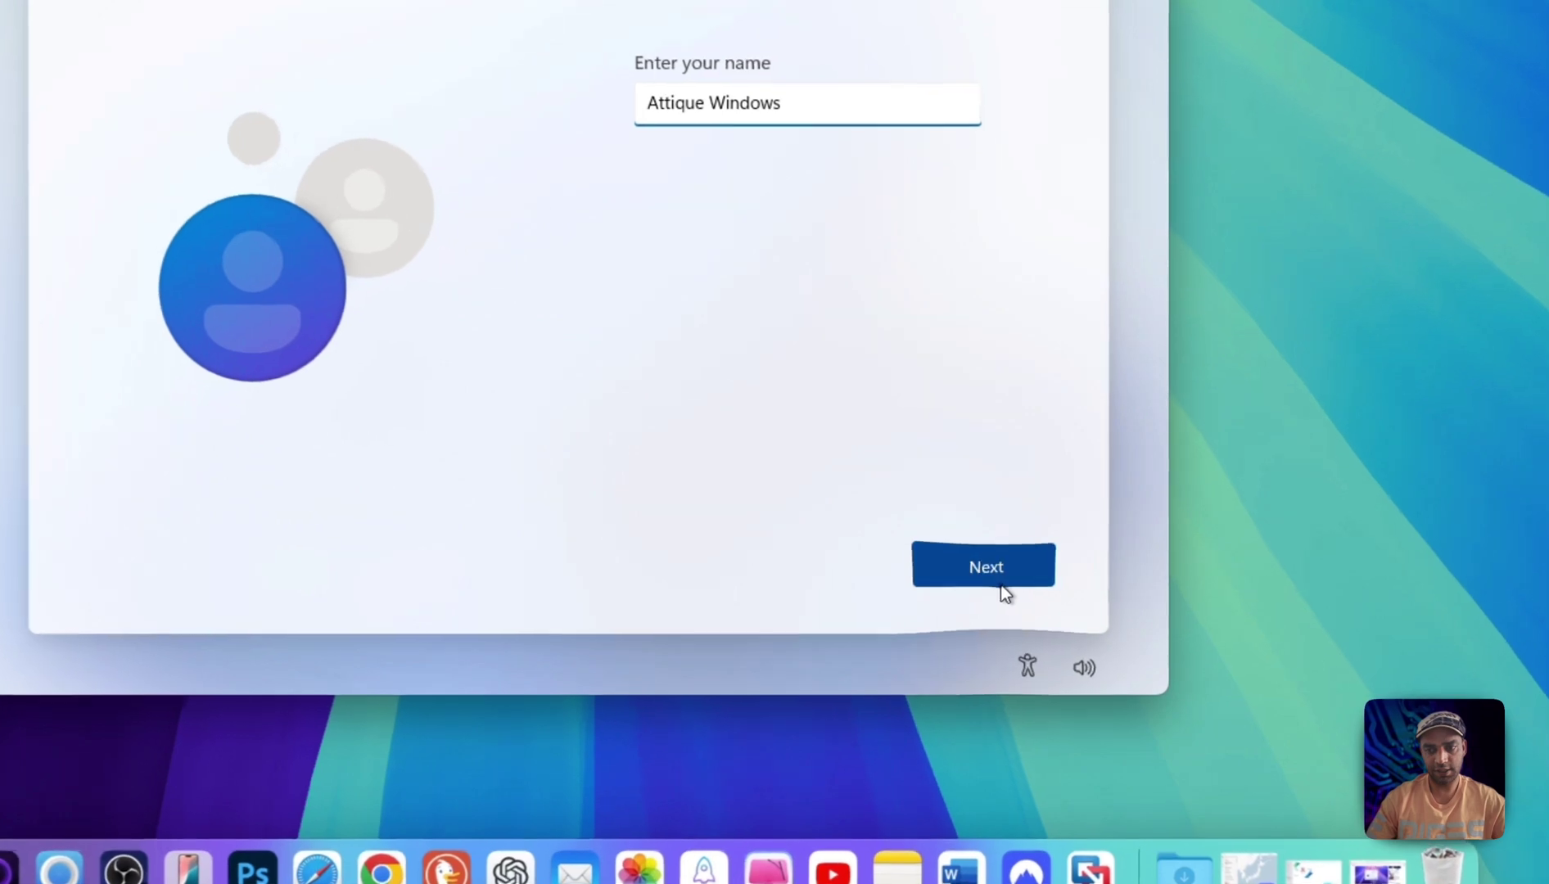
pyautogui.click(1040, 628)
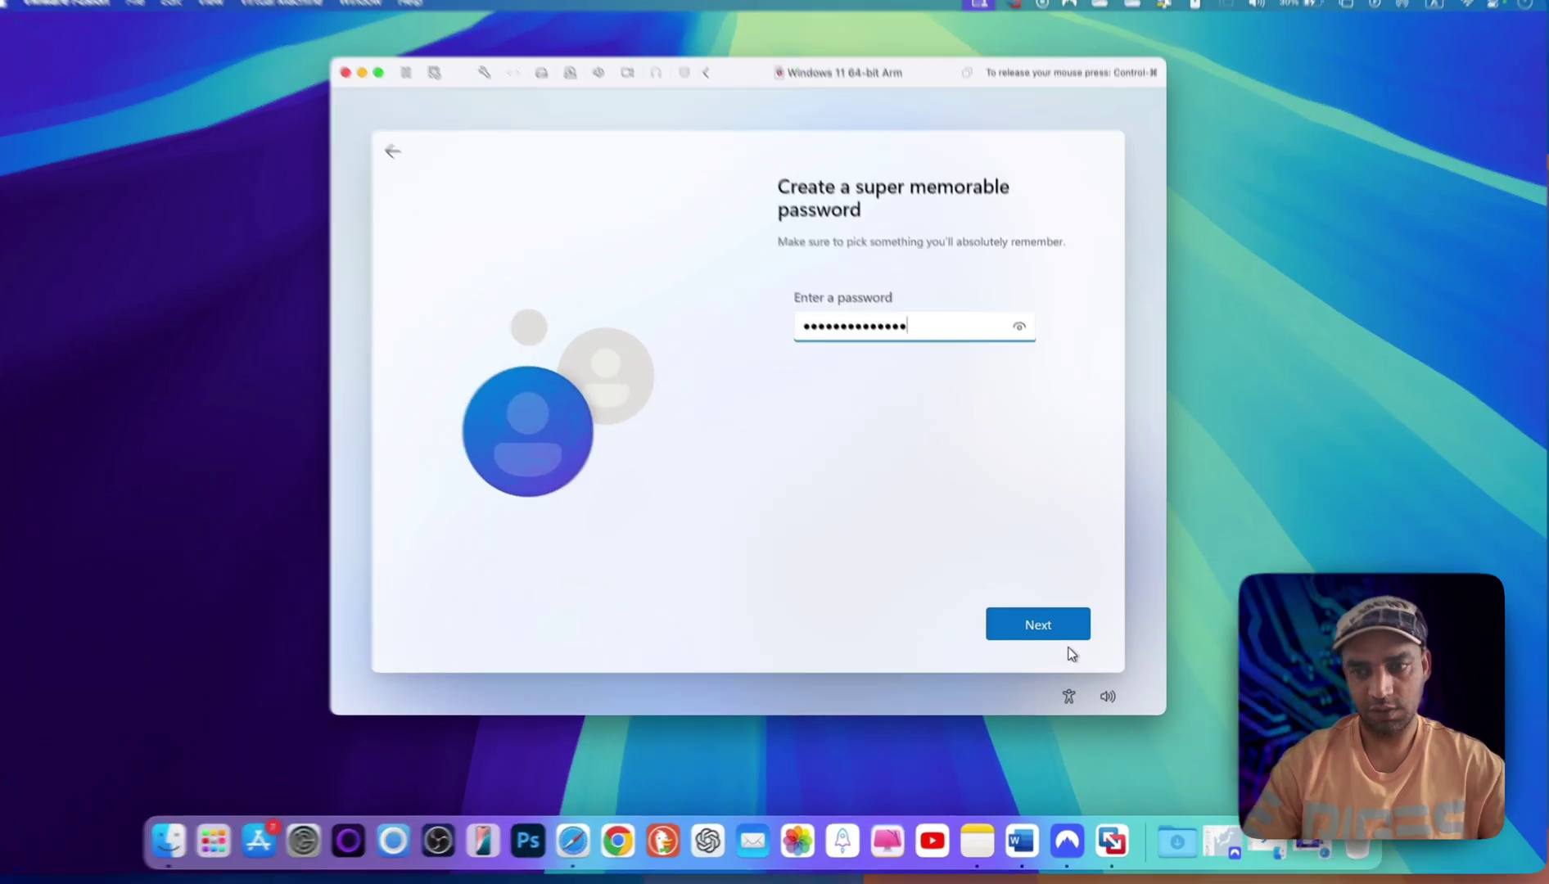
pyautogui.click(1008, 575)
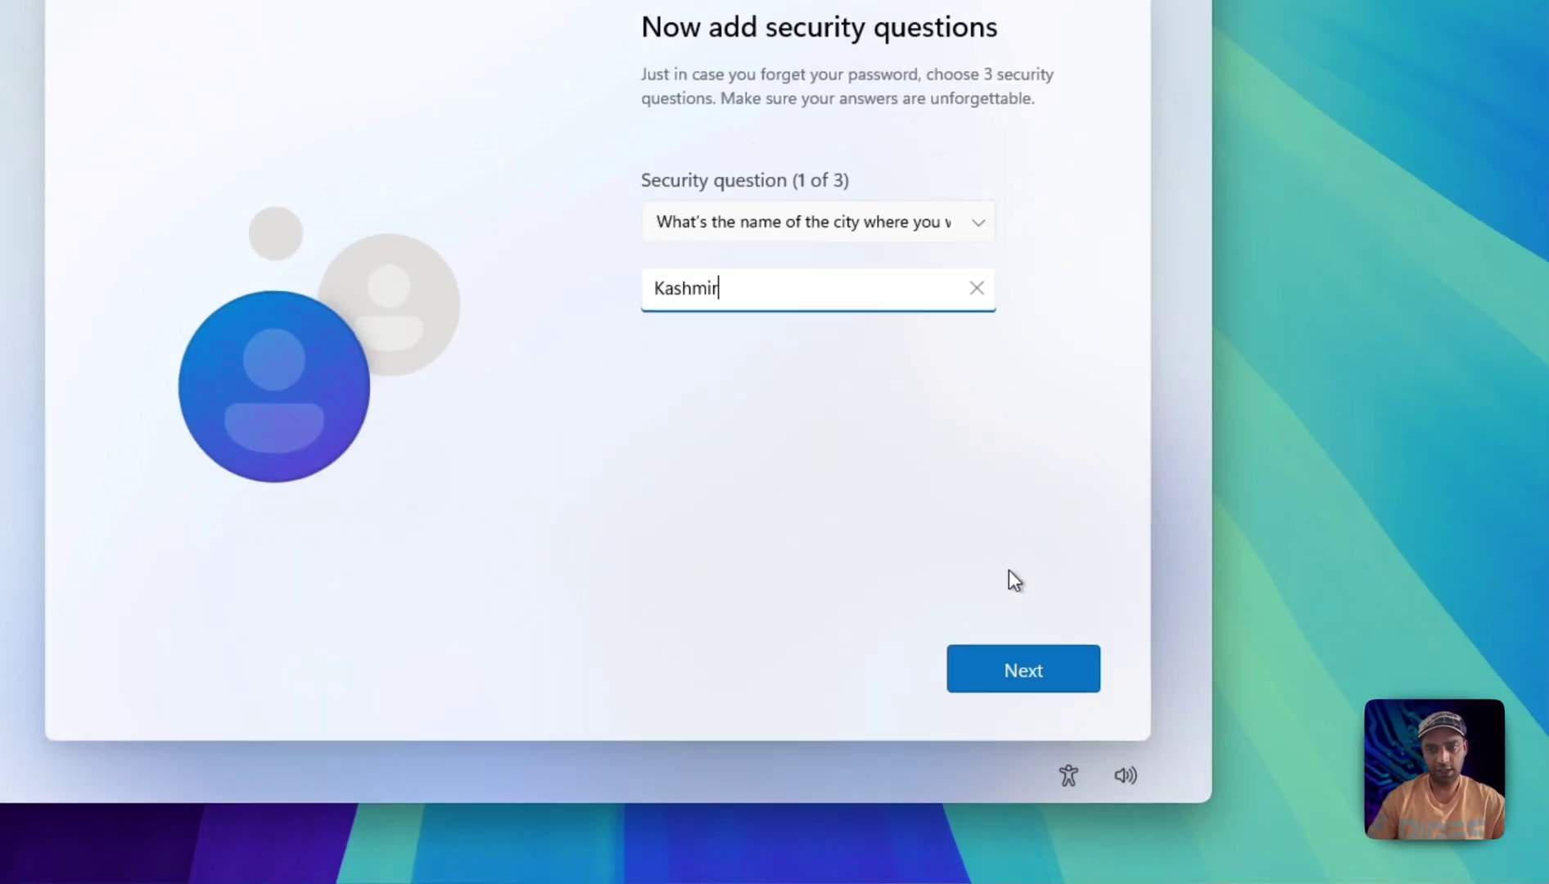
pyautogui.click(1033, 671)
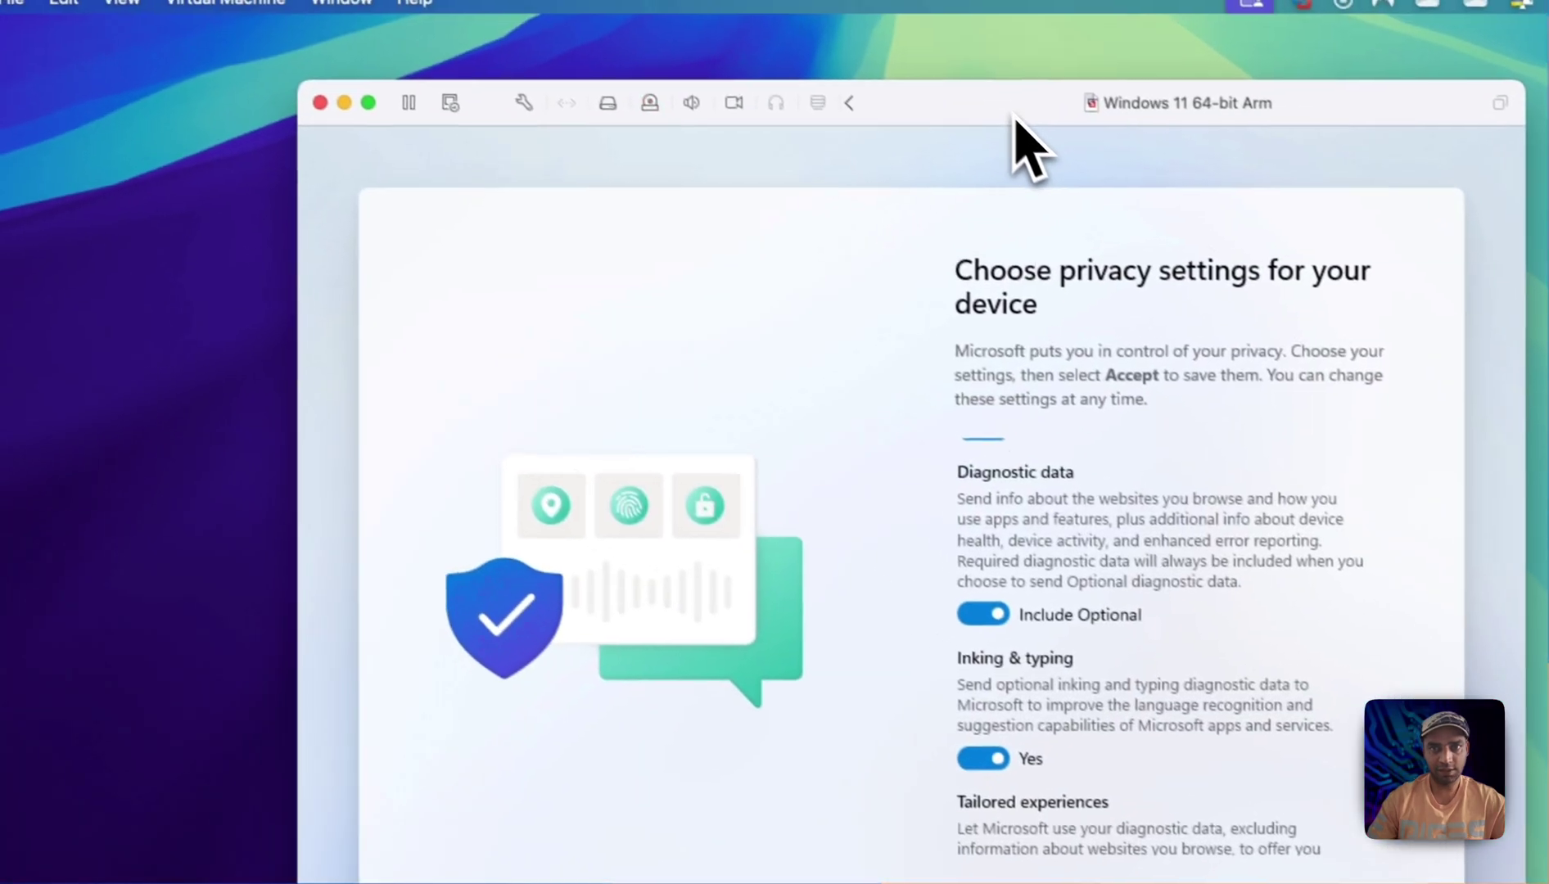
# Step: Reconnect the VM's network adapter and continue past the privacy options
pyautogui.click(226, 2)
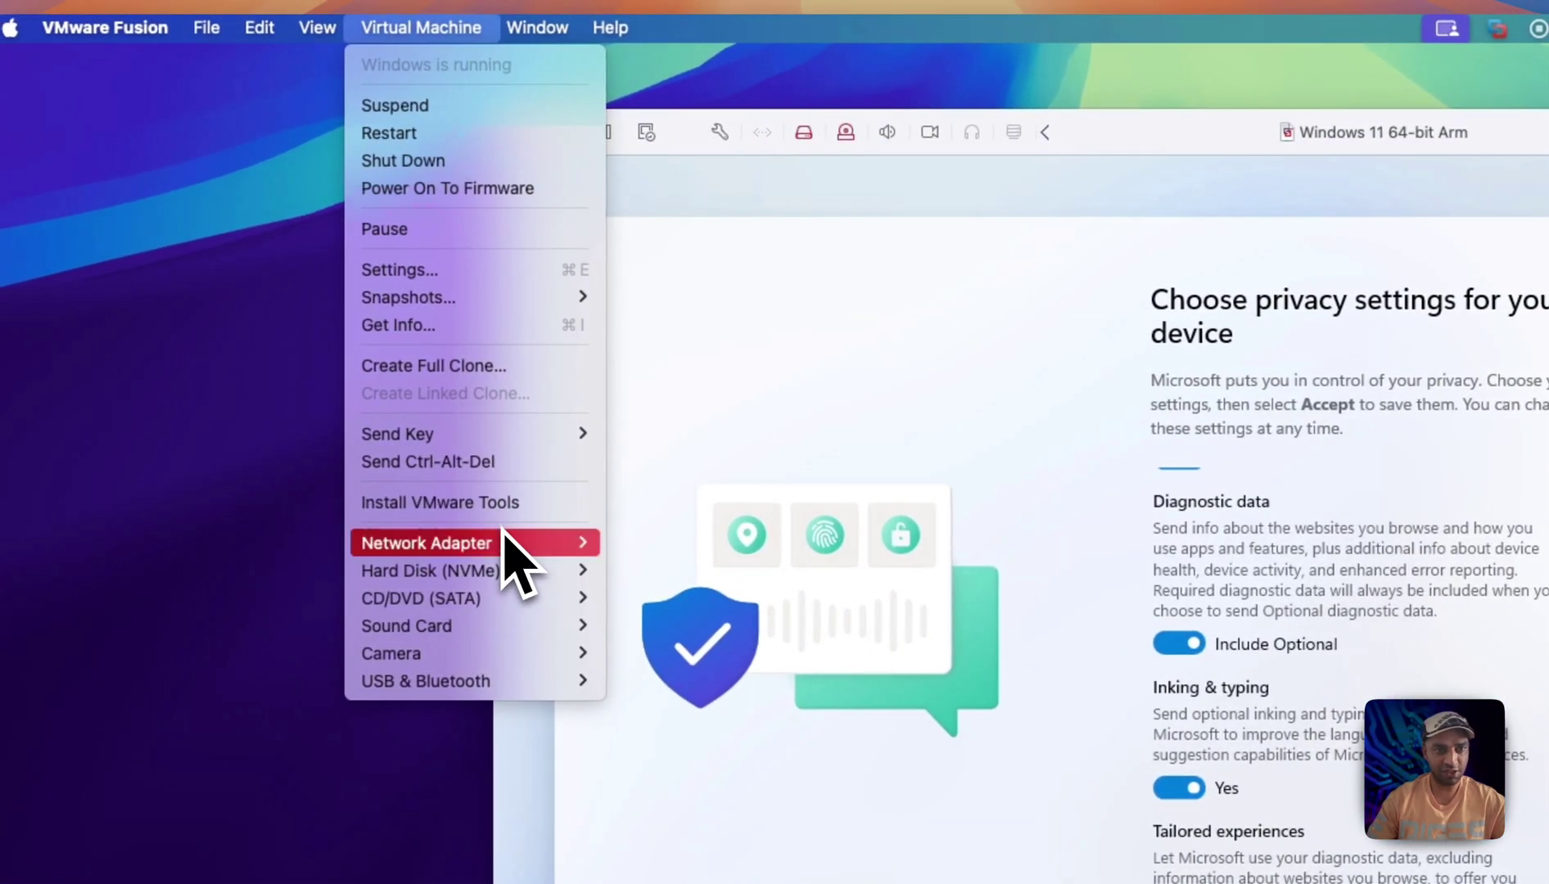
pyautogui.moveTo(529, 542)
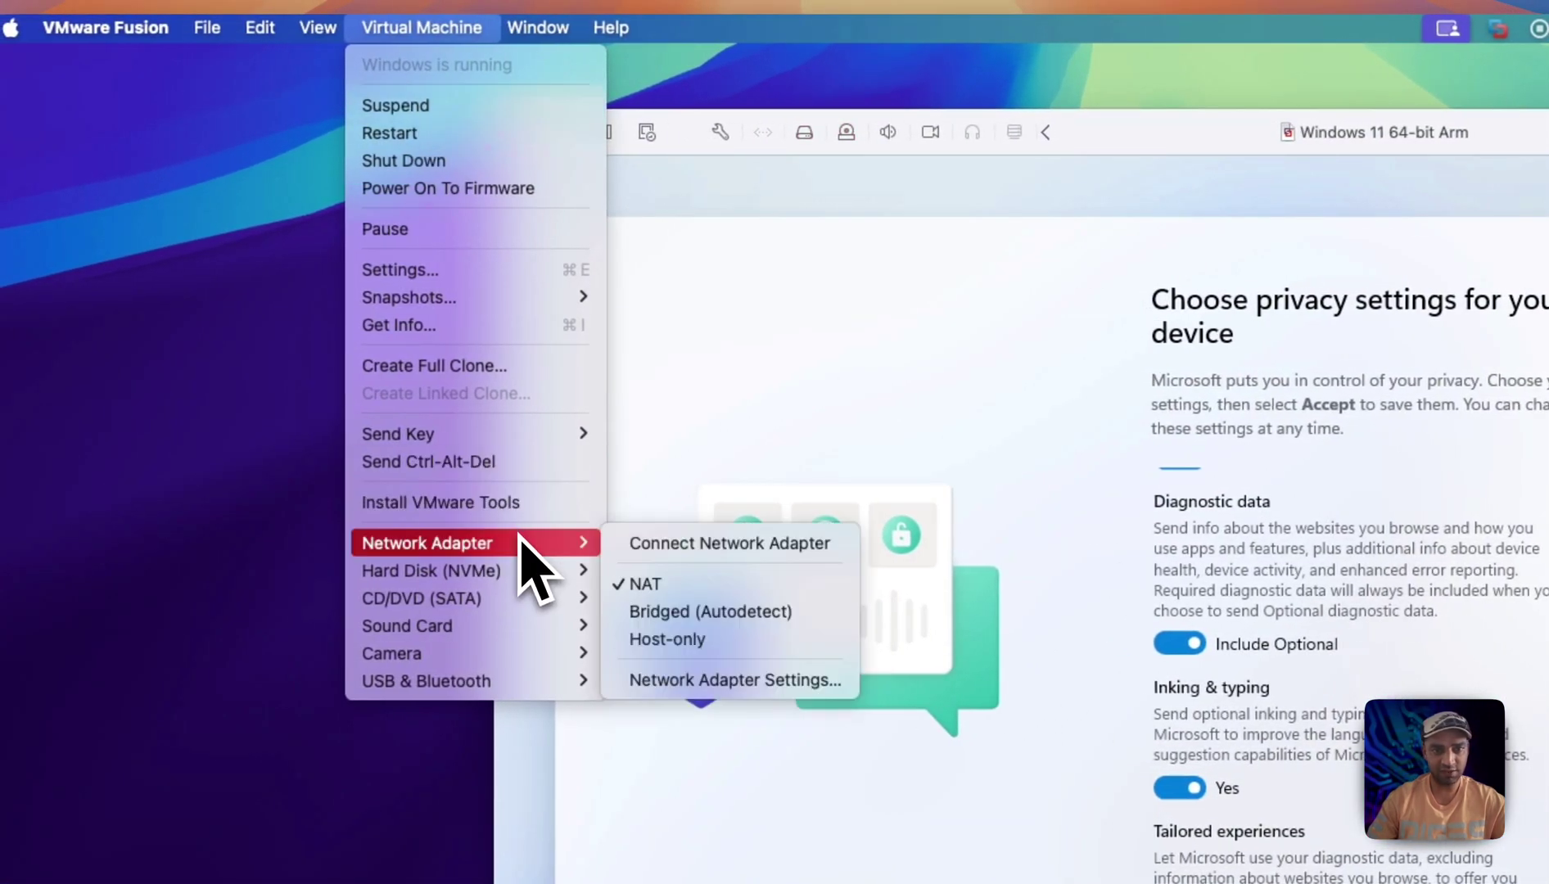
pyautogui.click(682, 550)
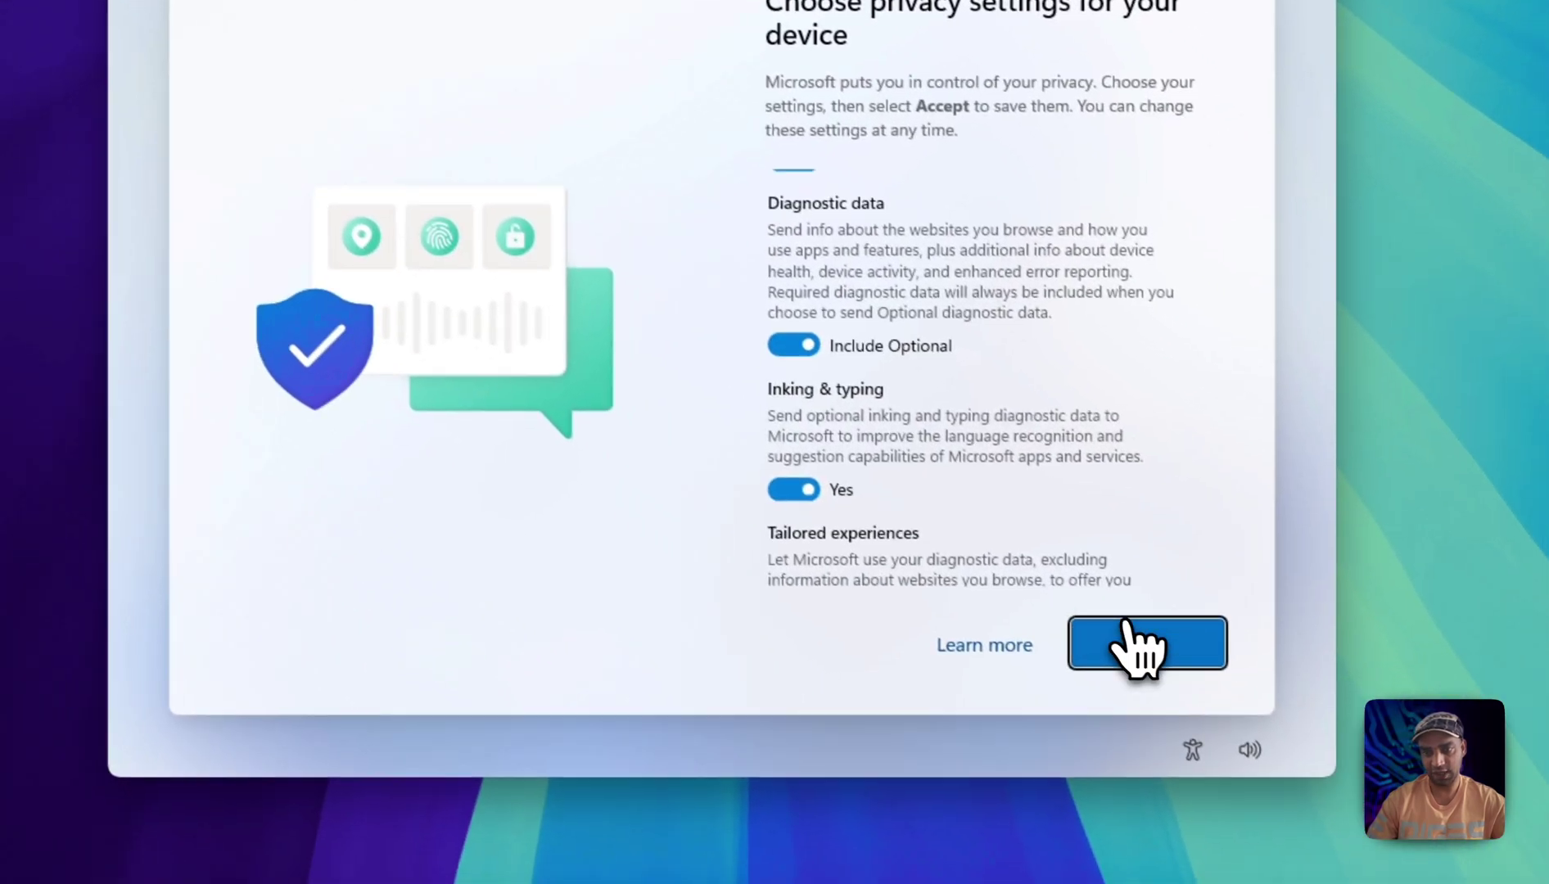
pyautogui.click(1108, 642)
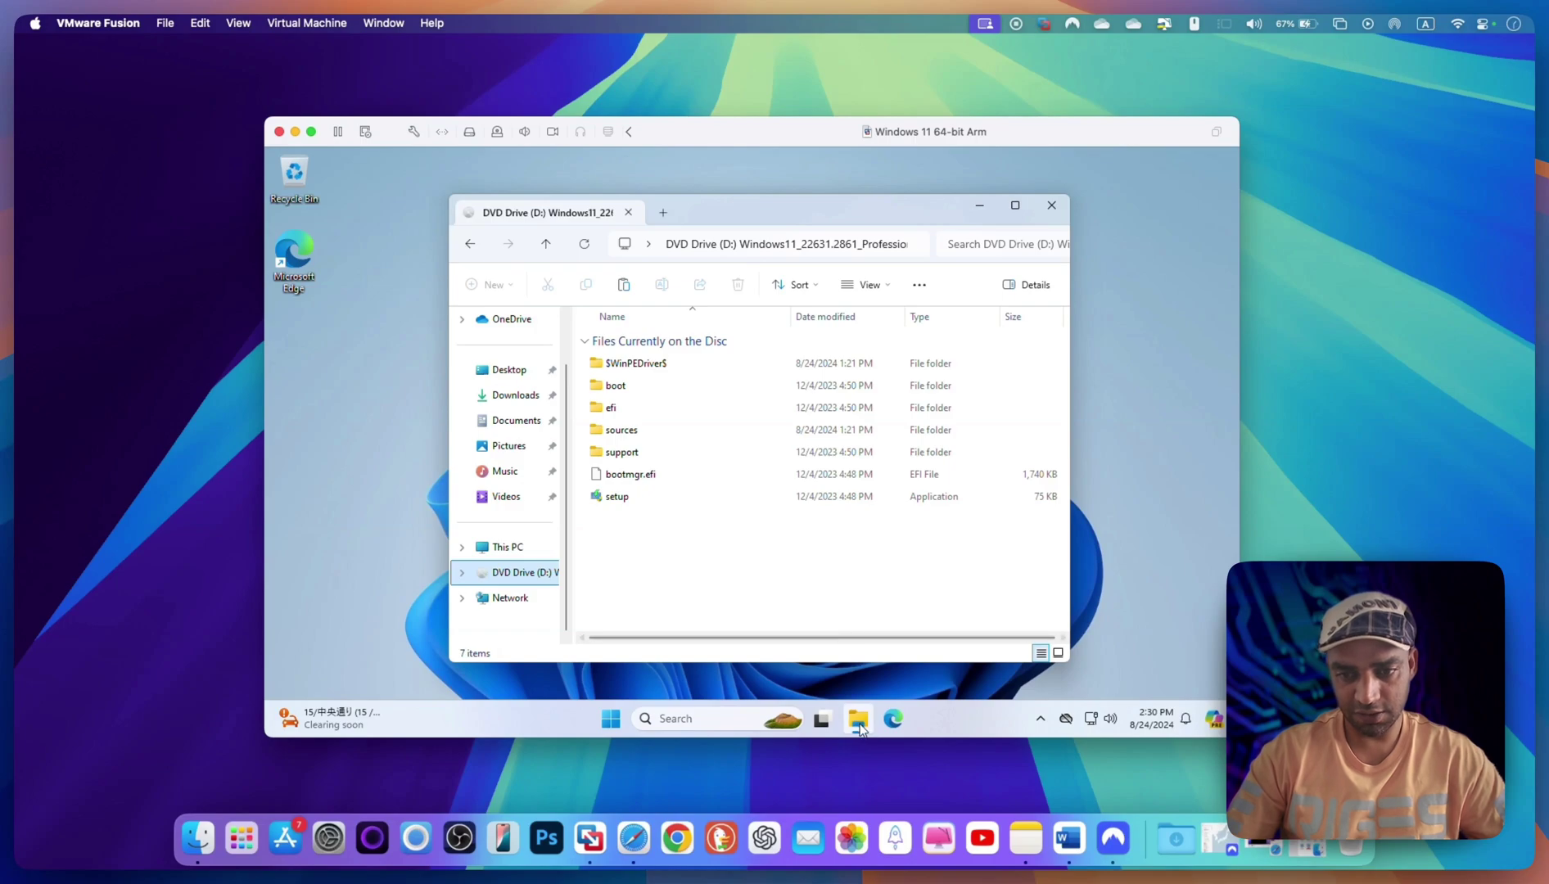
pyautogui.moveTo(861, 730)
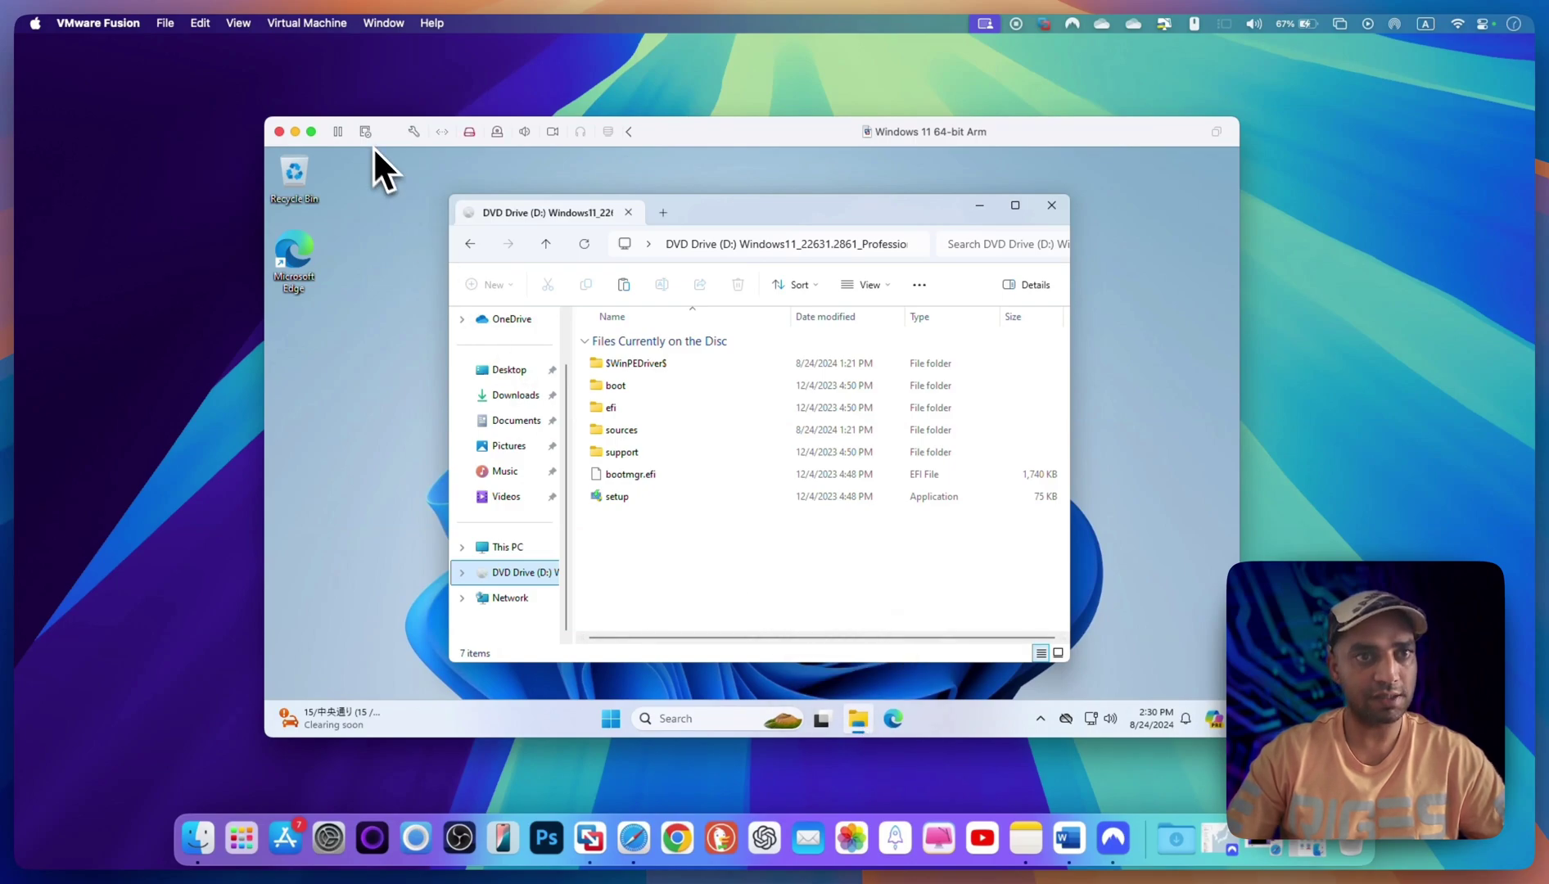
pyautogui.click(308, 22)
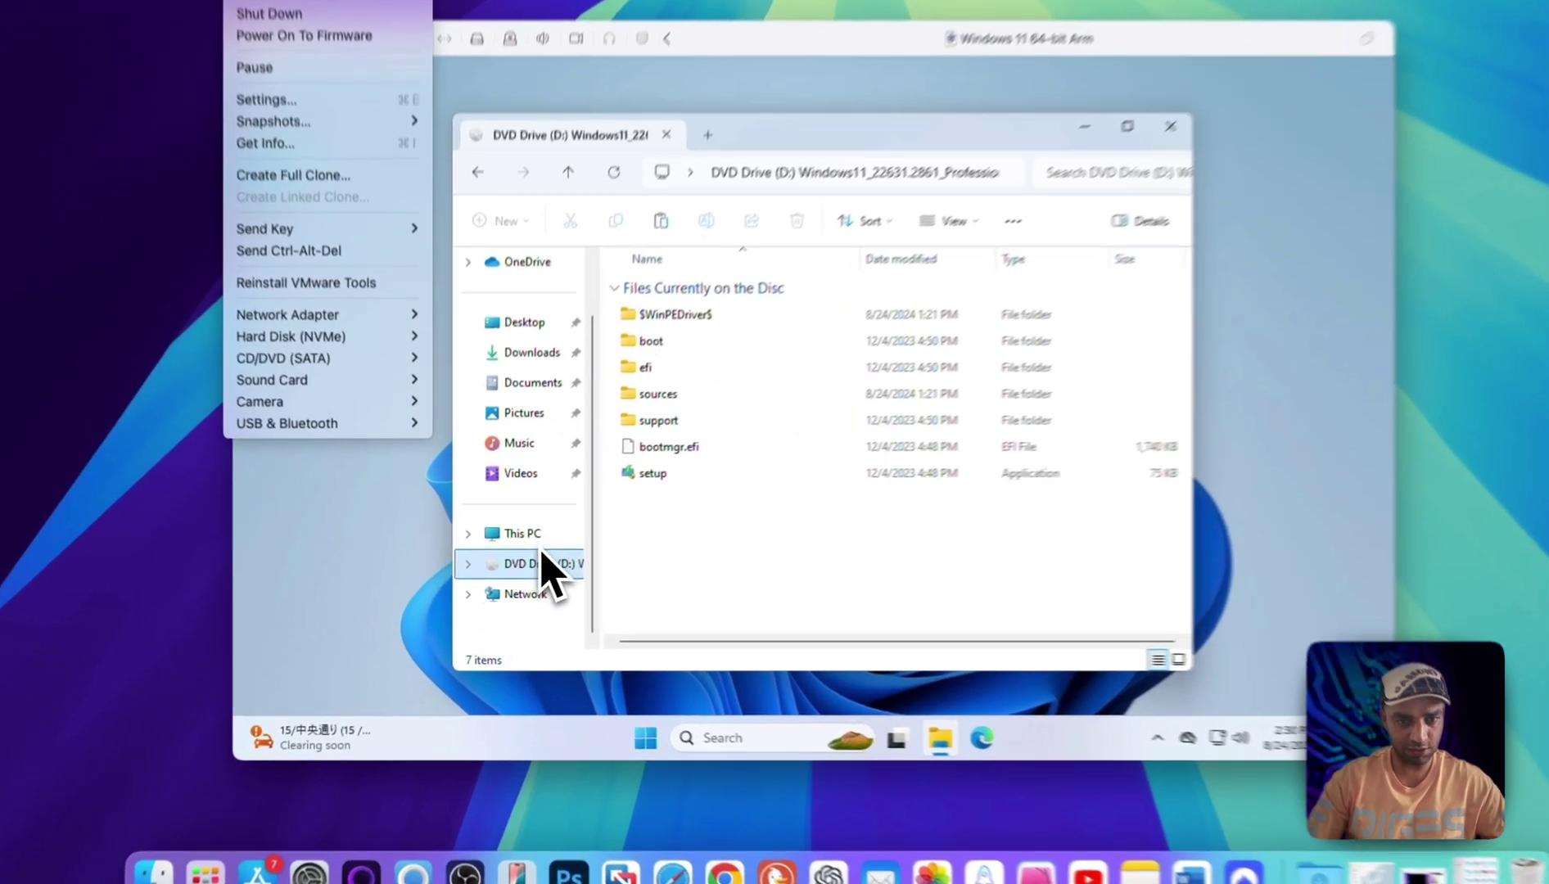
pyautogui.click(516, 575)
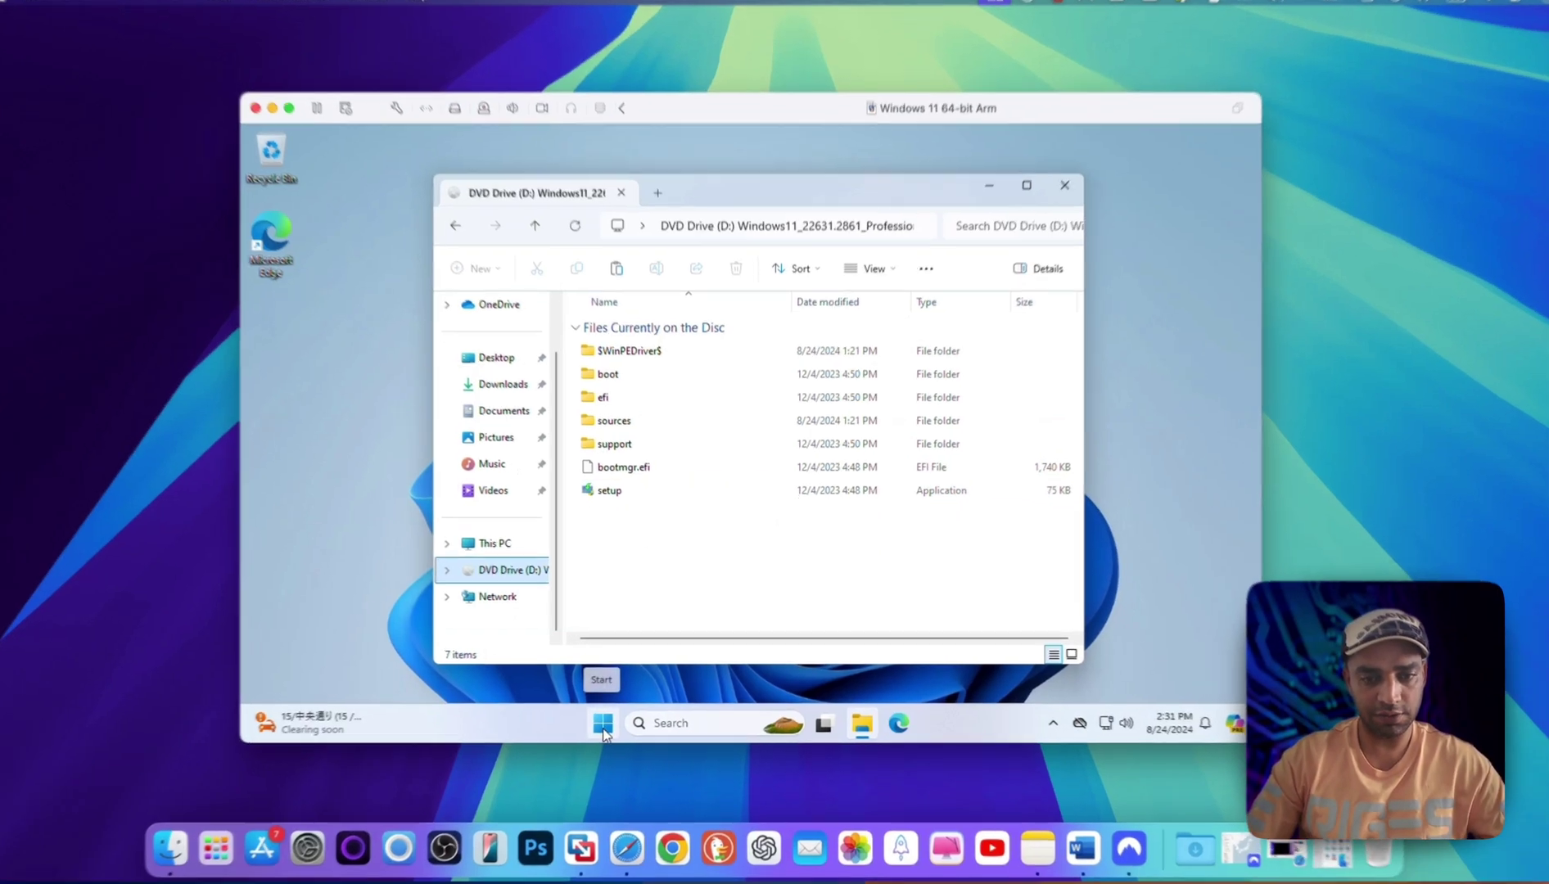
# Step: Open Windows Update from Start > Settings to list the two 2024-08 cumulative updates
pyautogui.click(611, 720)
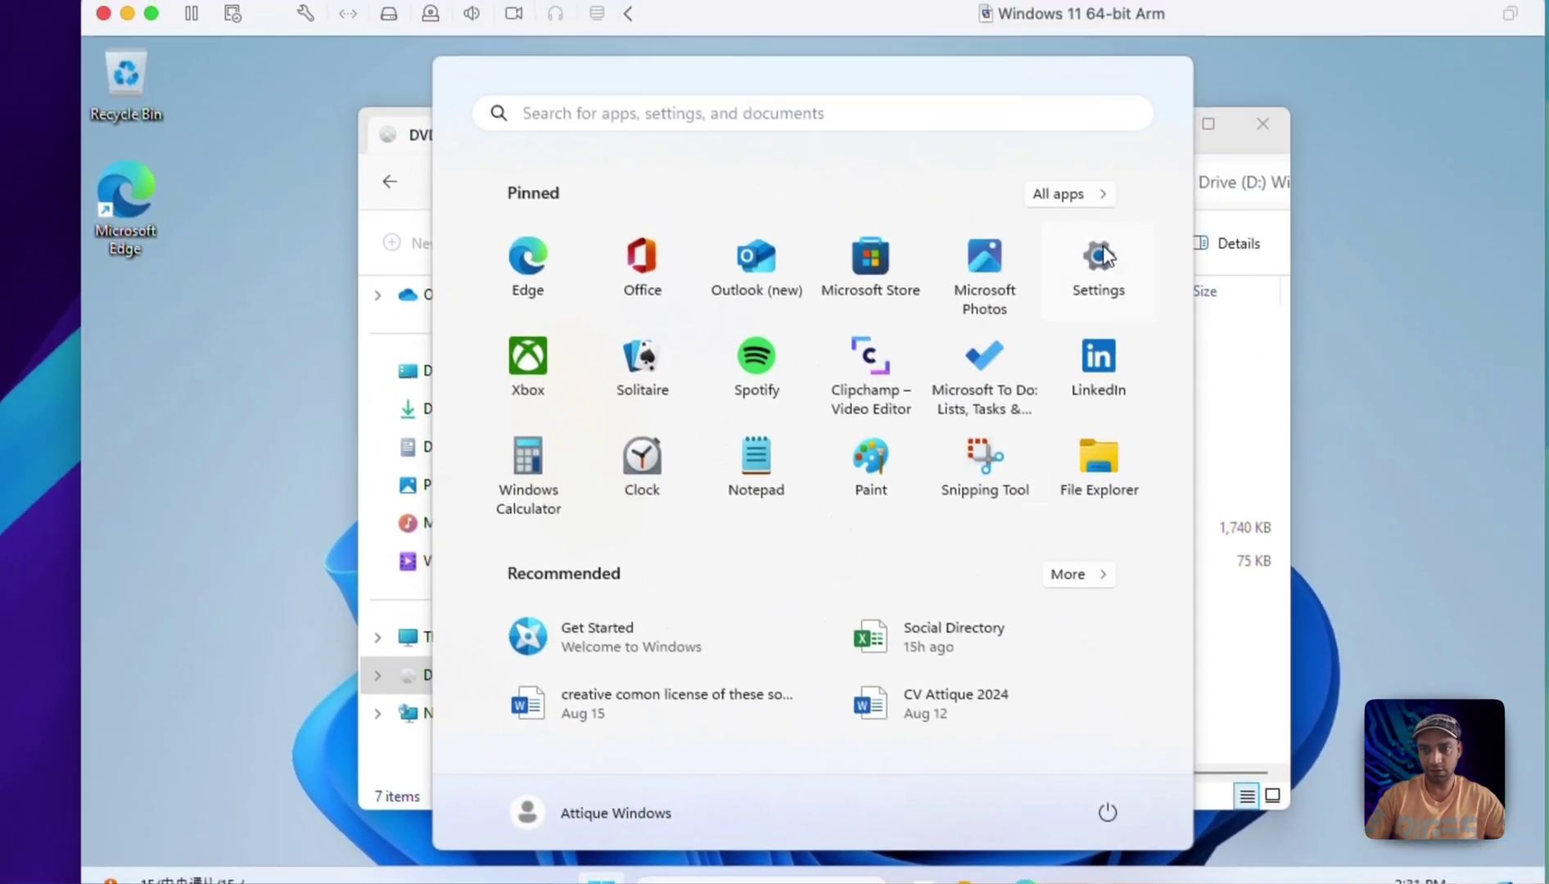
pyautogui.click(1016, 278)
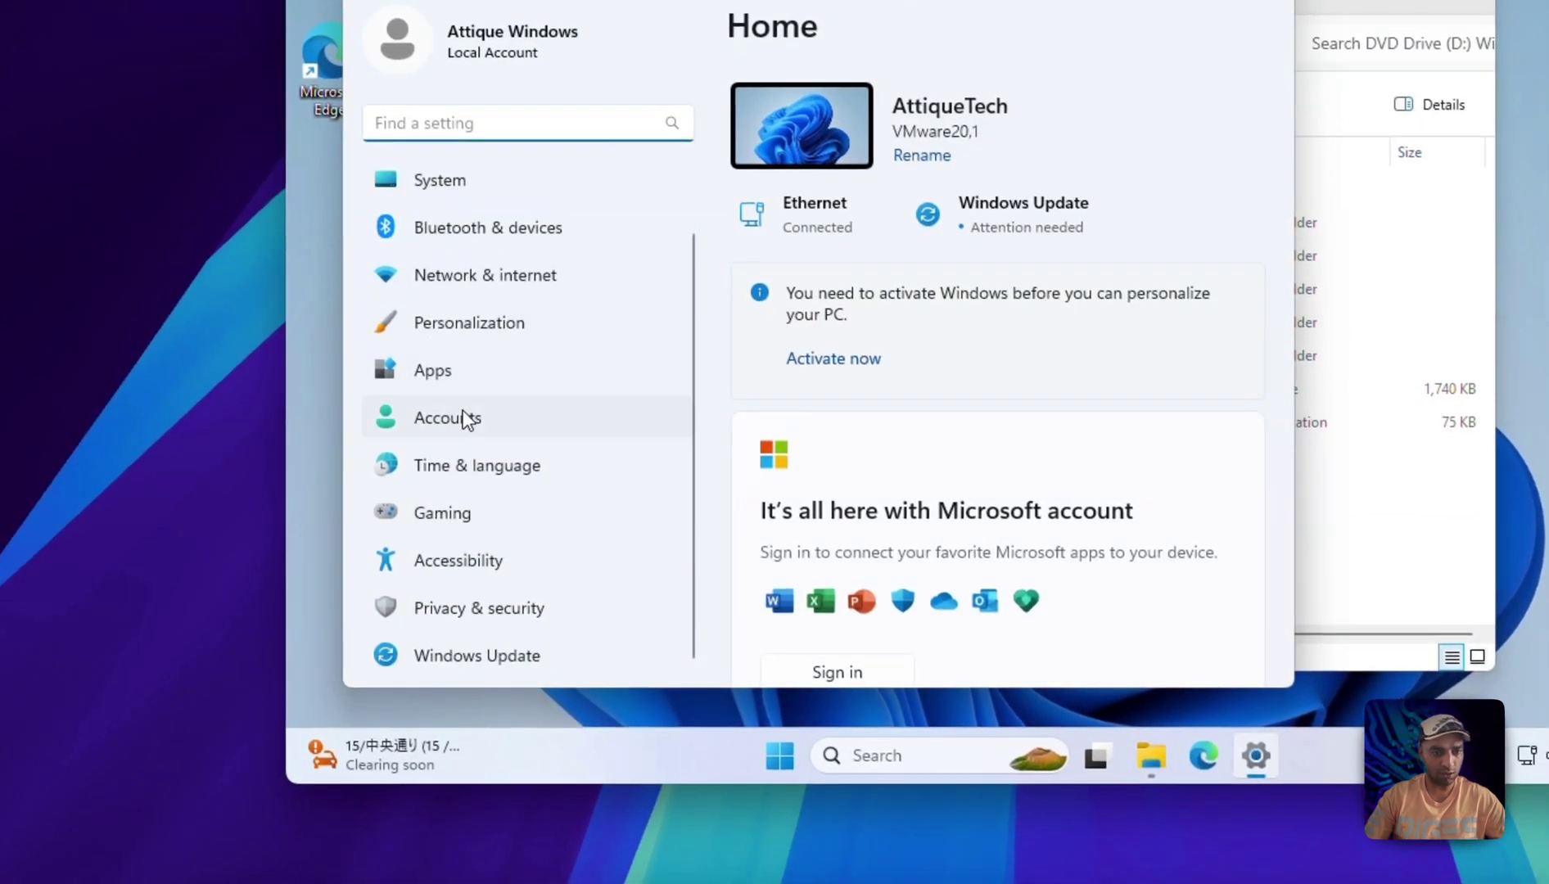
pyautogui.click(482, 652)
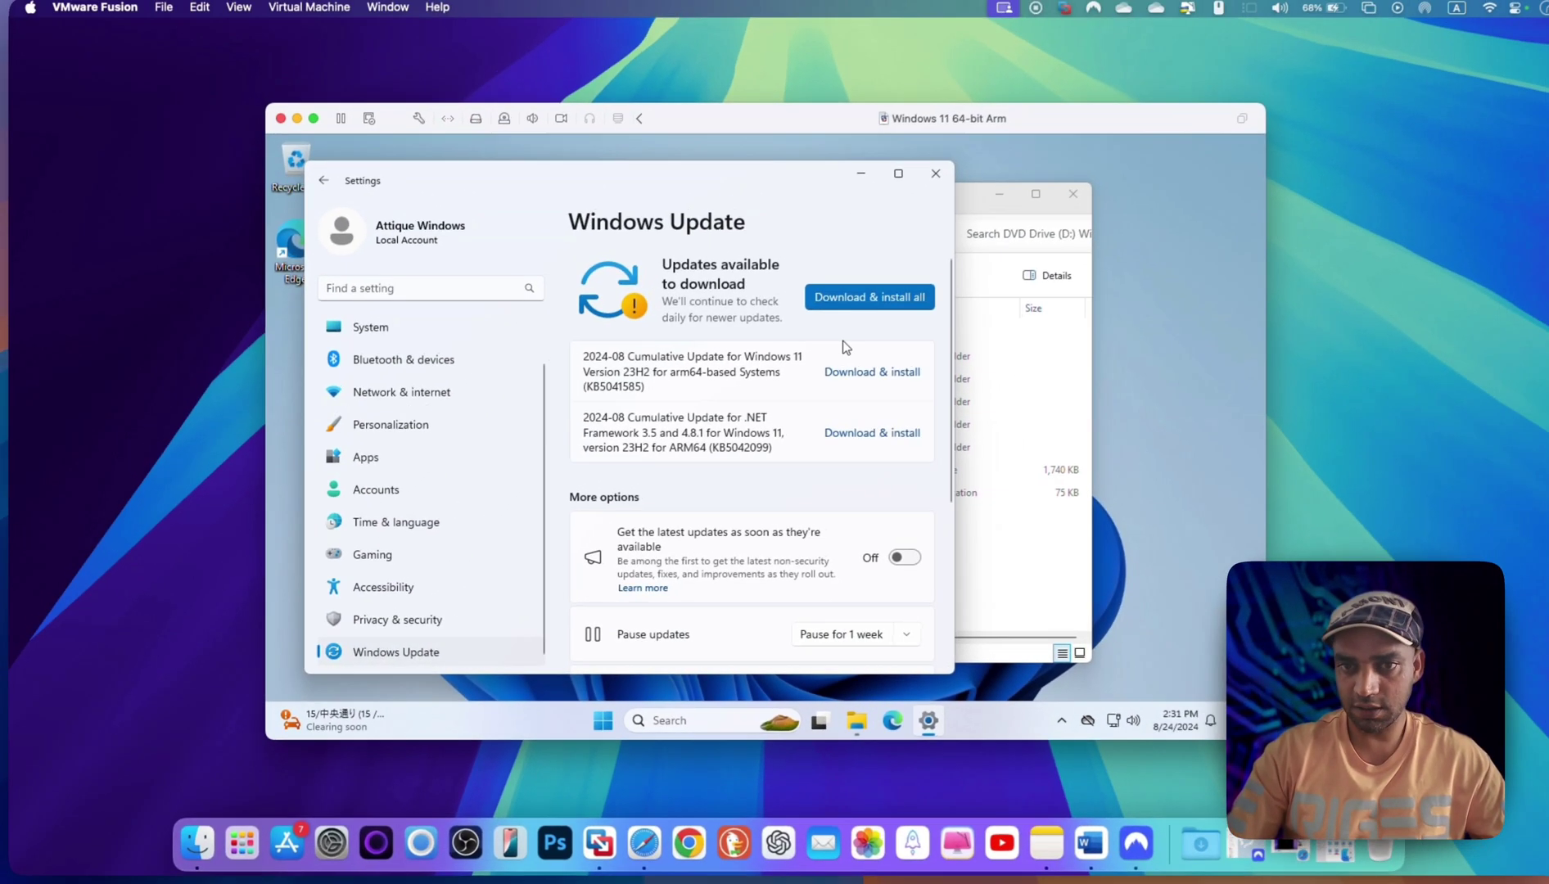
pyautogui.scroll(-2, 1198, 185)
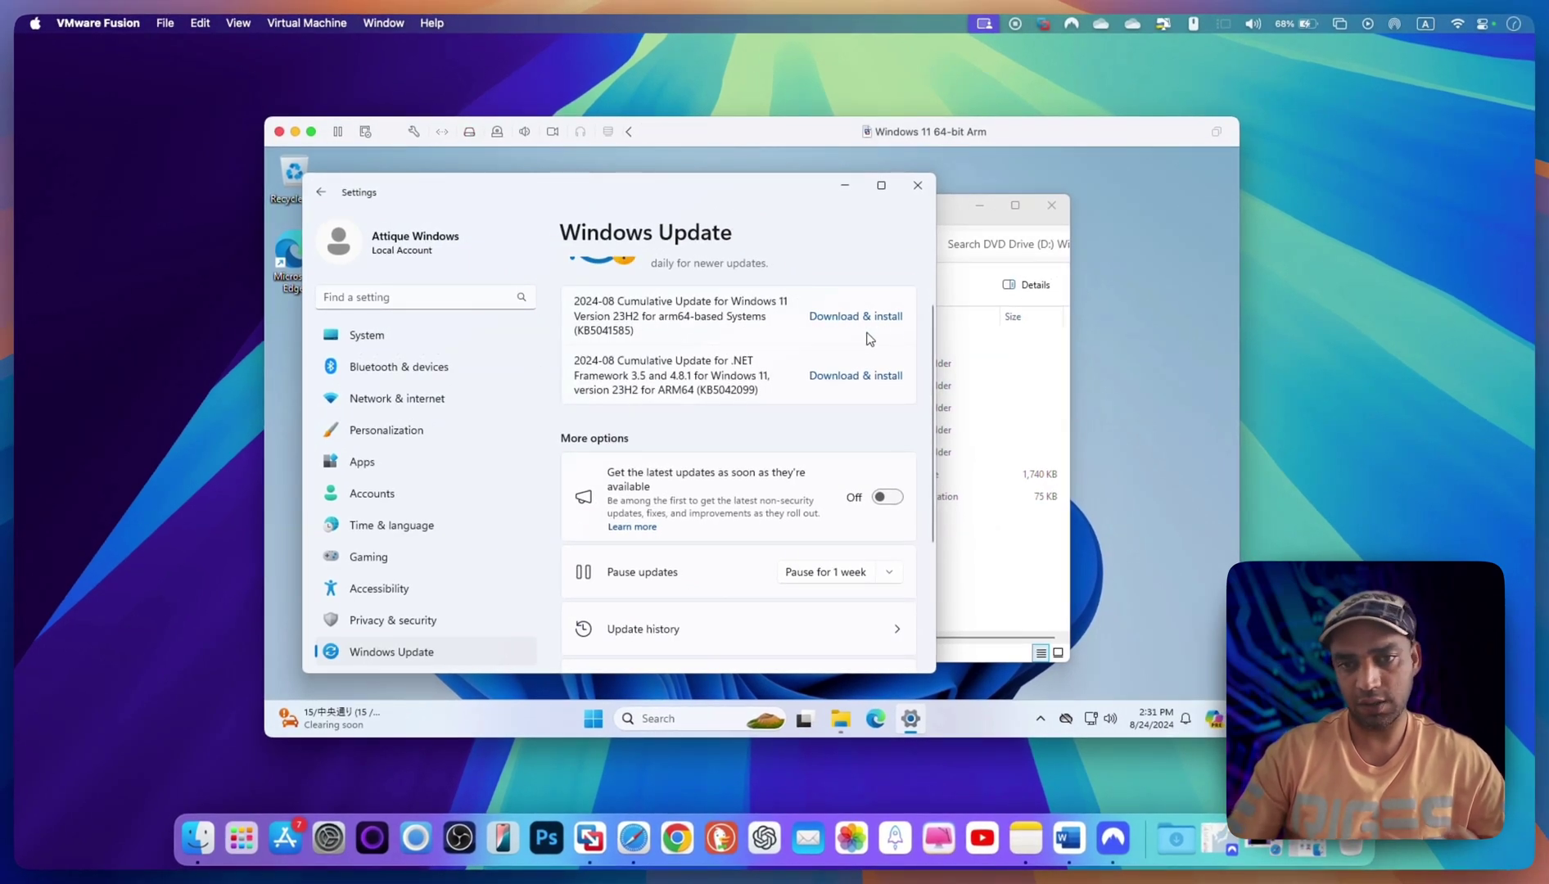
pyautogui.scroll(1, 869, 339)
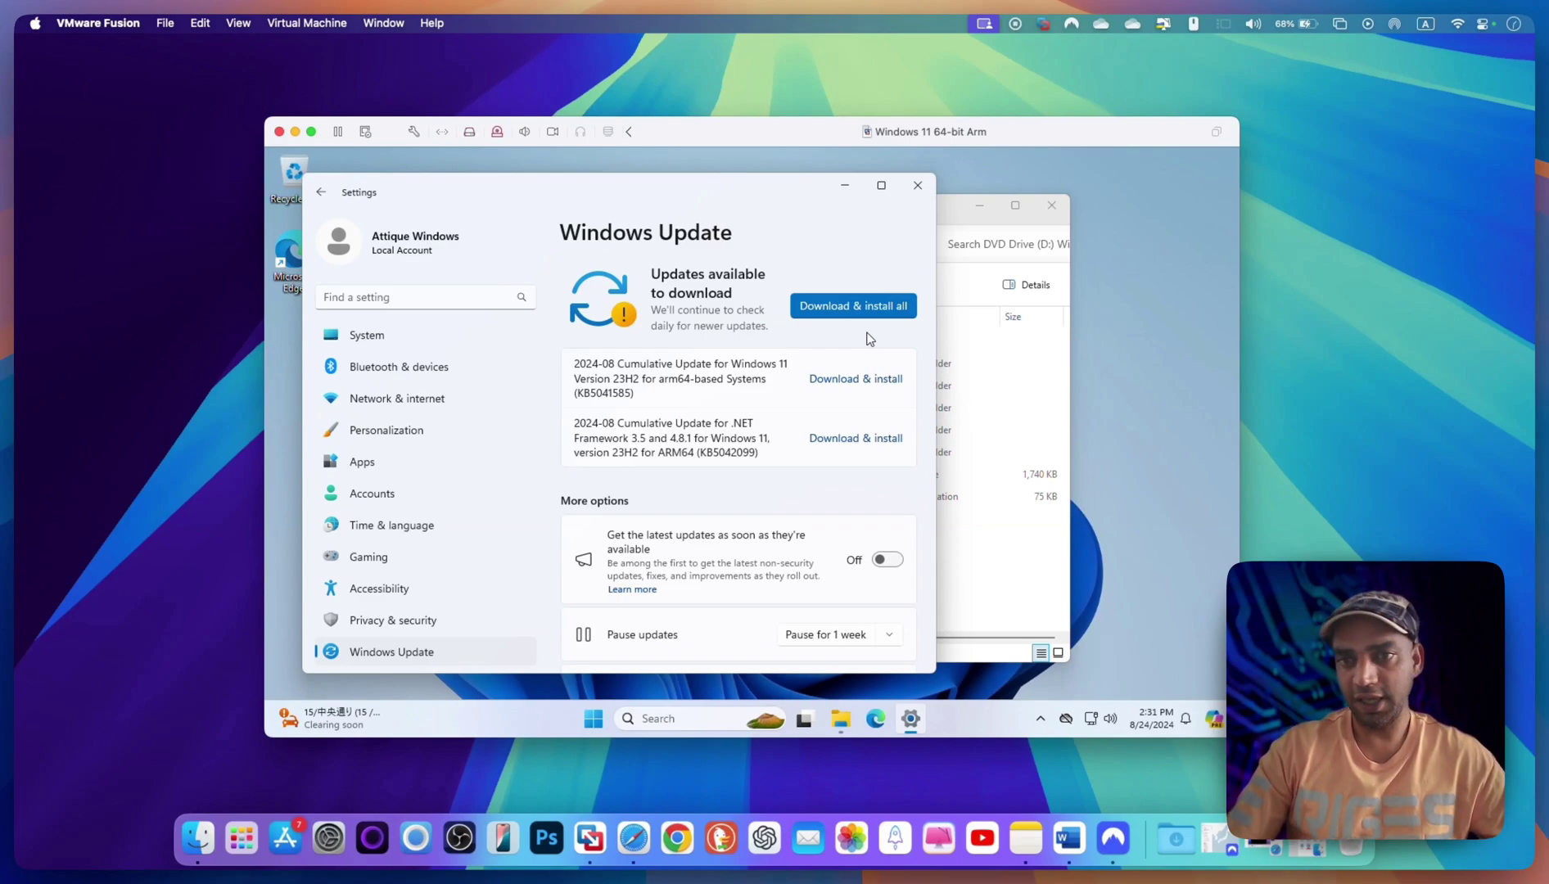
pyautogui.moveTo(312, 136)
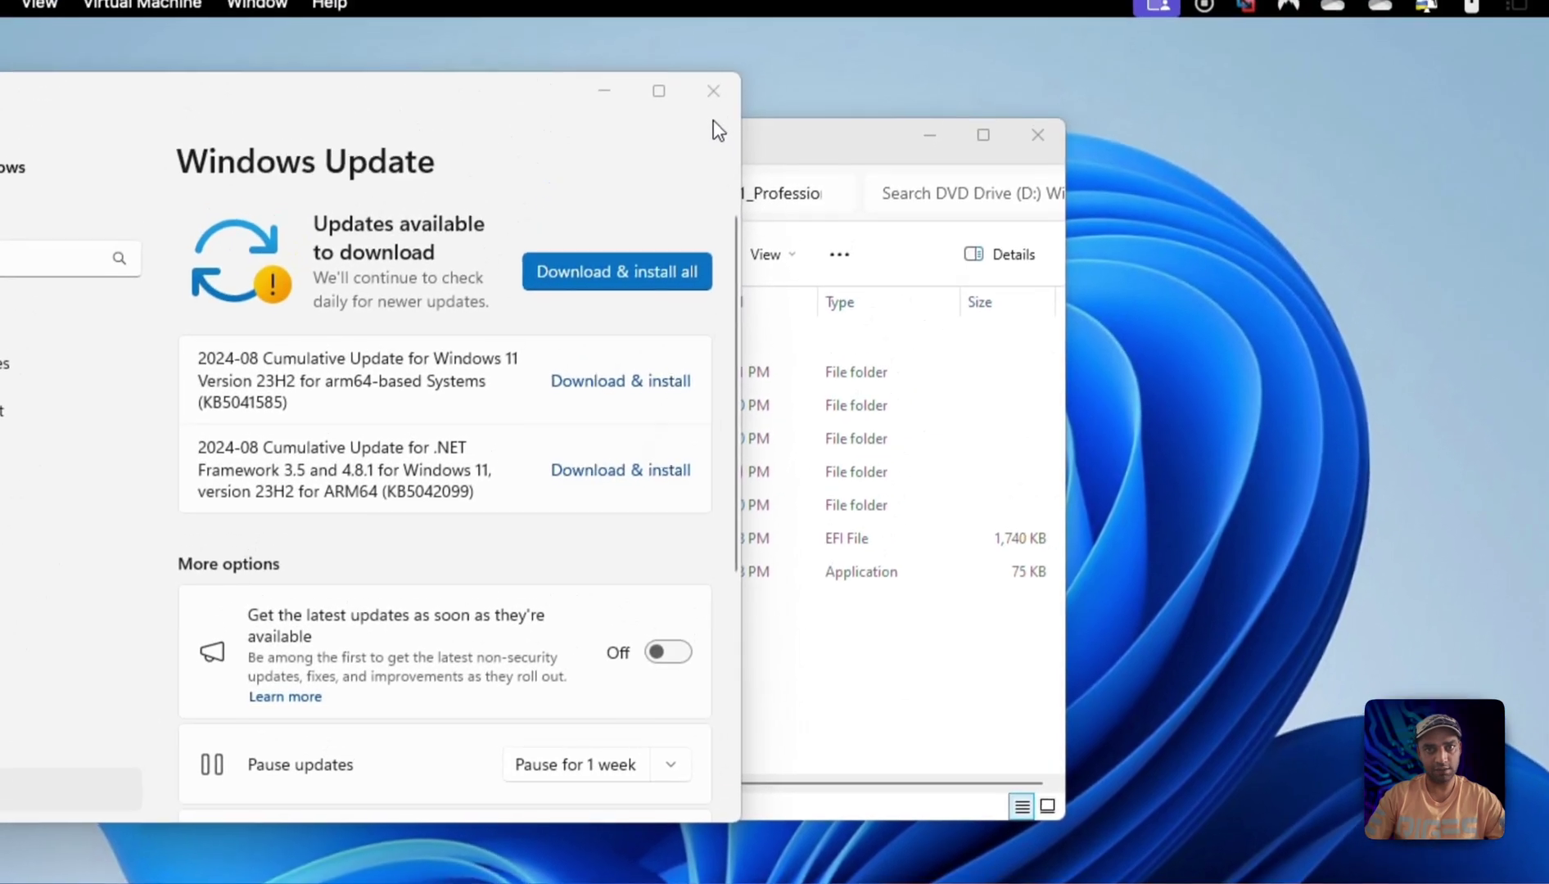
# Step: Close the VM's Settings and File Explorer windows and tile the VM beside a Finder window
pyautogui.click(709, 110)
pyautogui.click(1042, 156)
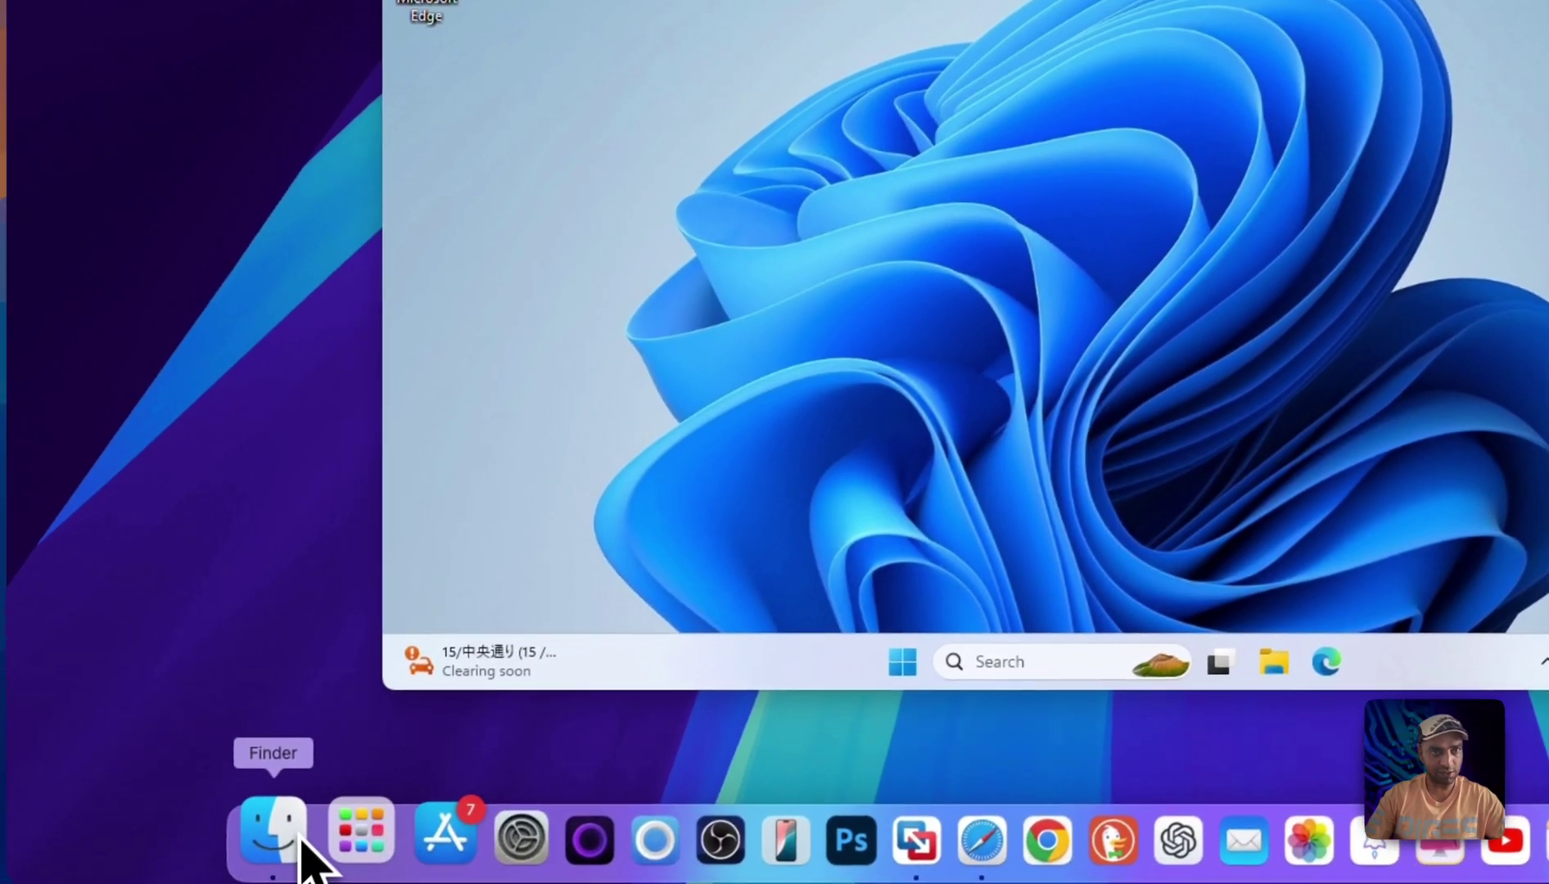
pyautogui.click(304, 840)
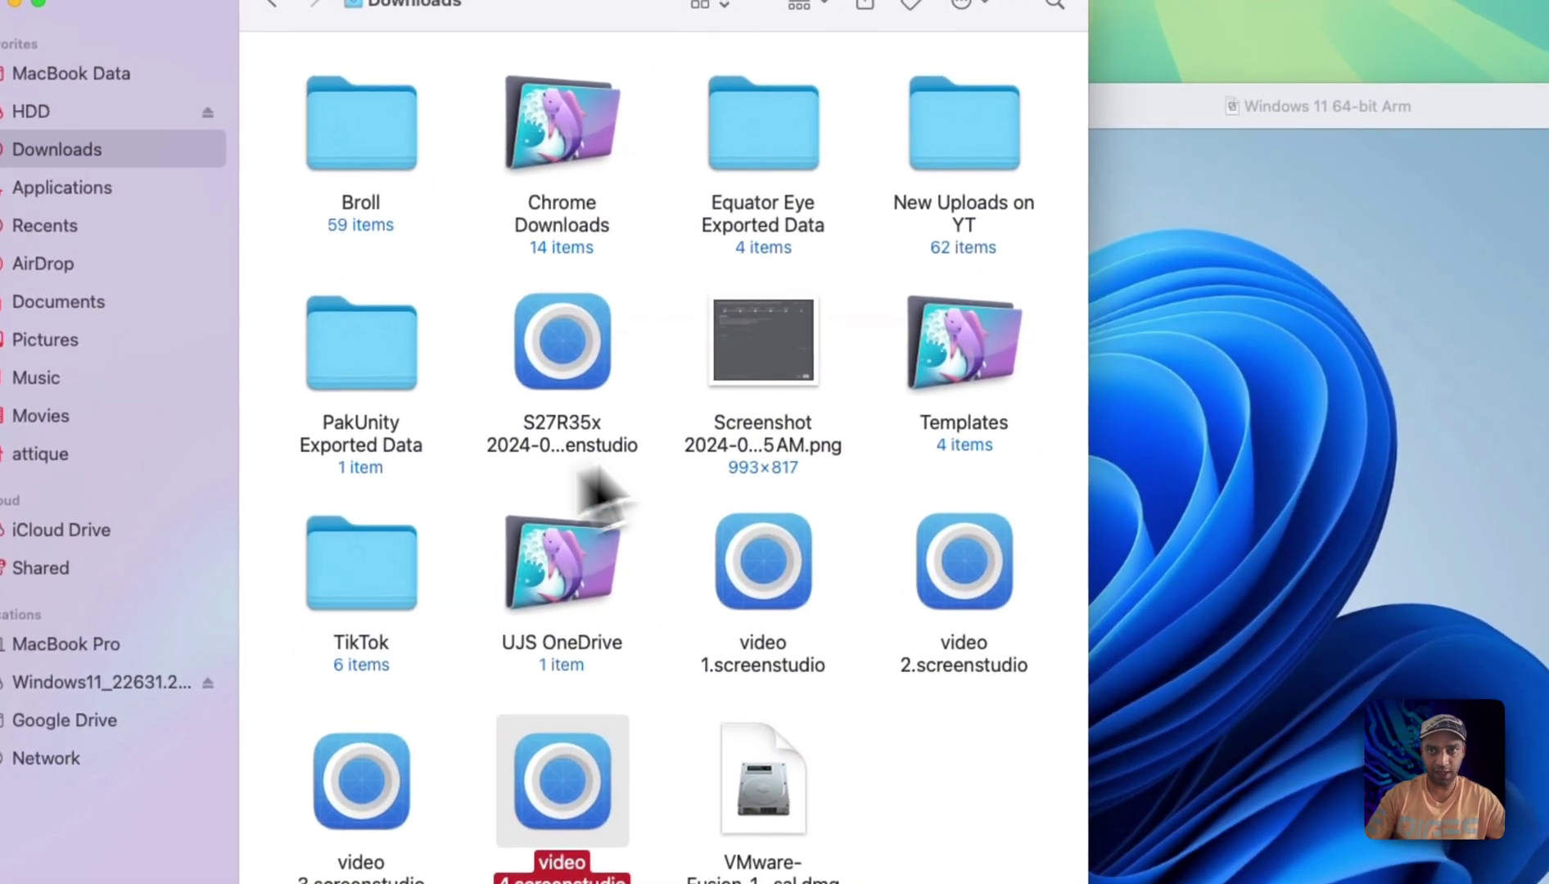
pyautogui.click(916, 242)
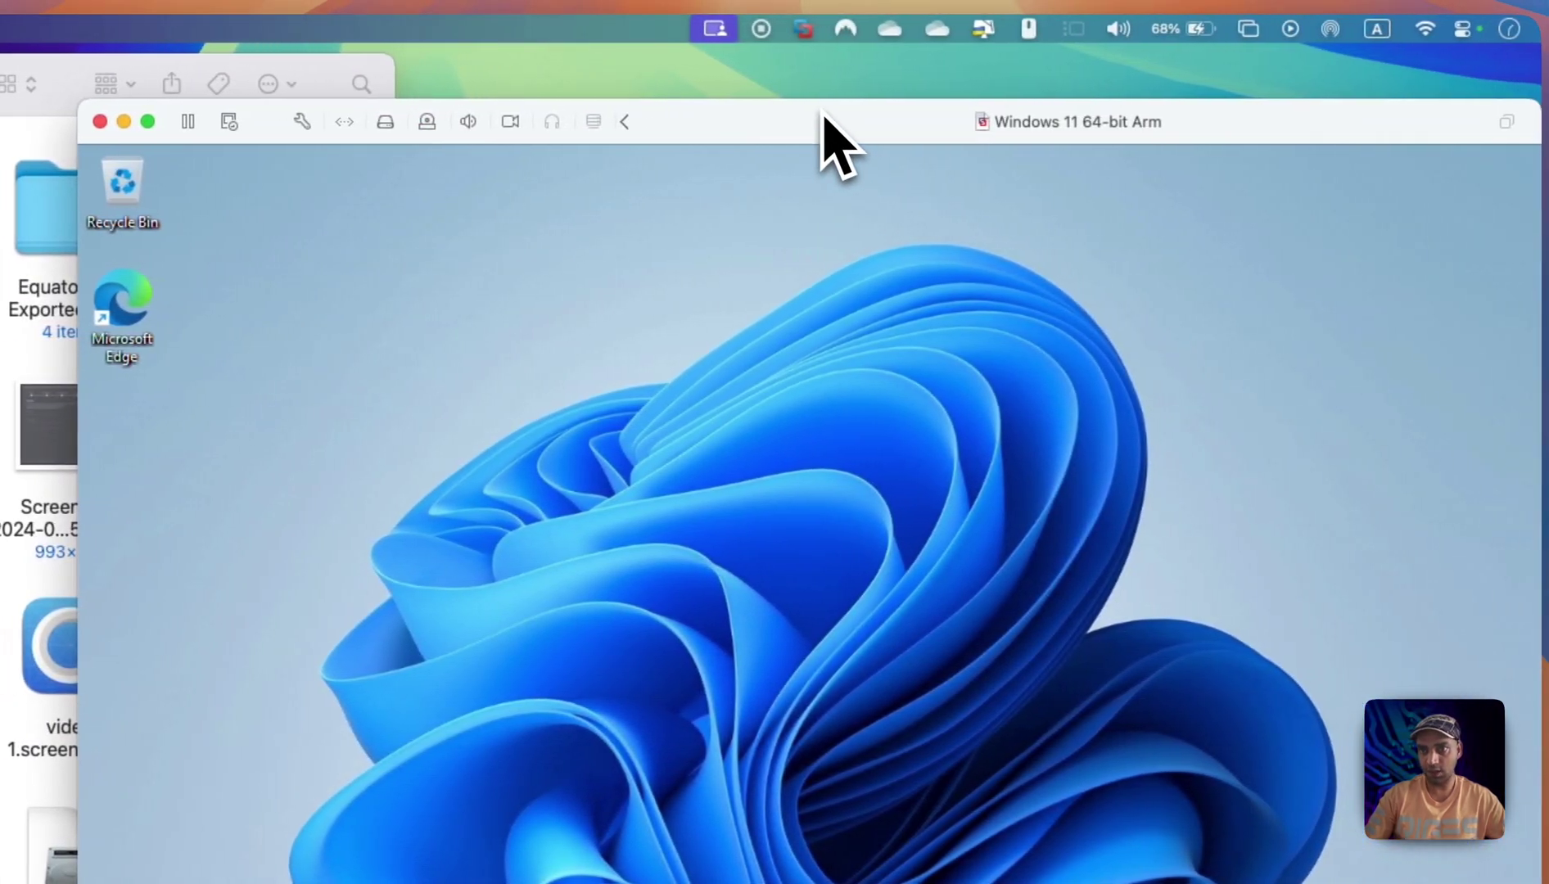
pyautogui.moveTo(827, 122); pyautogui.dragTo(1548, 368)
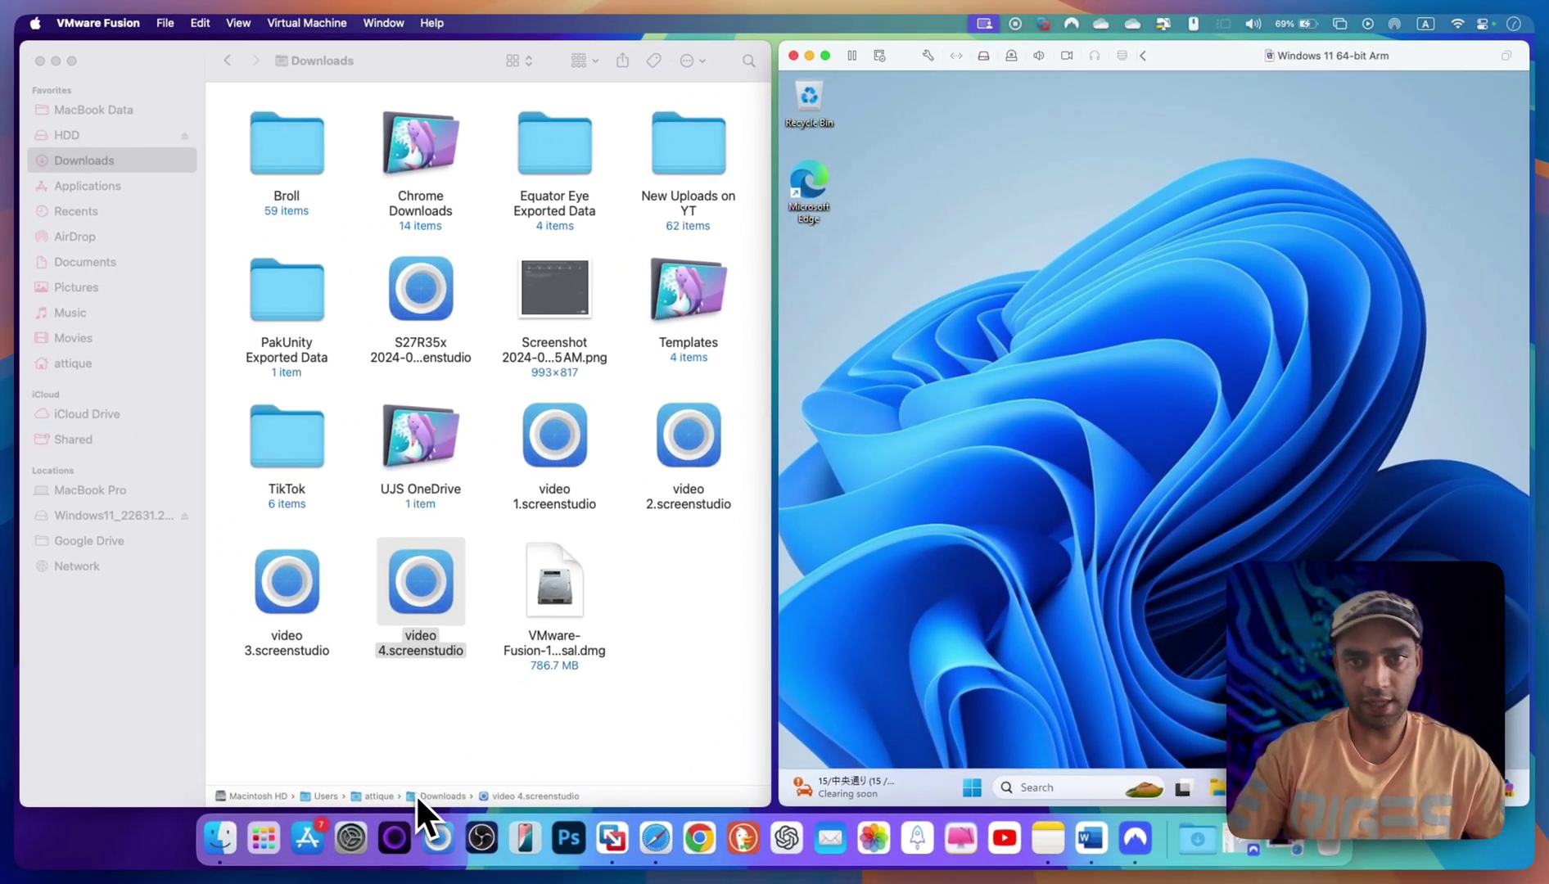
# Step: Browse the Mac's Applications folder in the Finder window
pyautogui.click(135, 642)
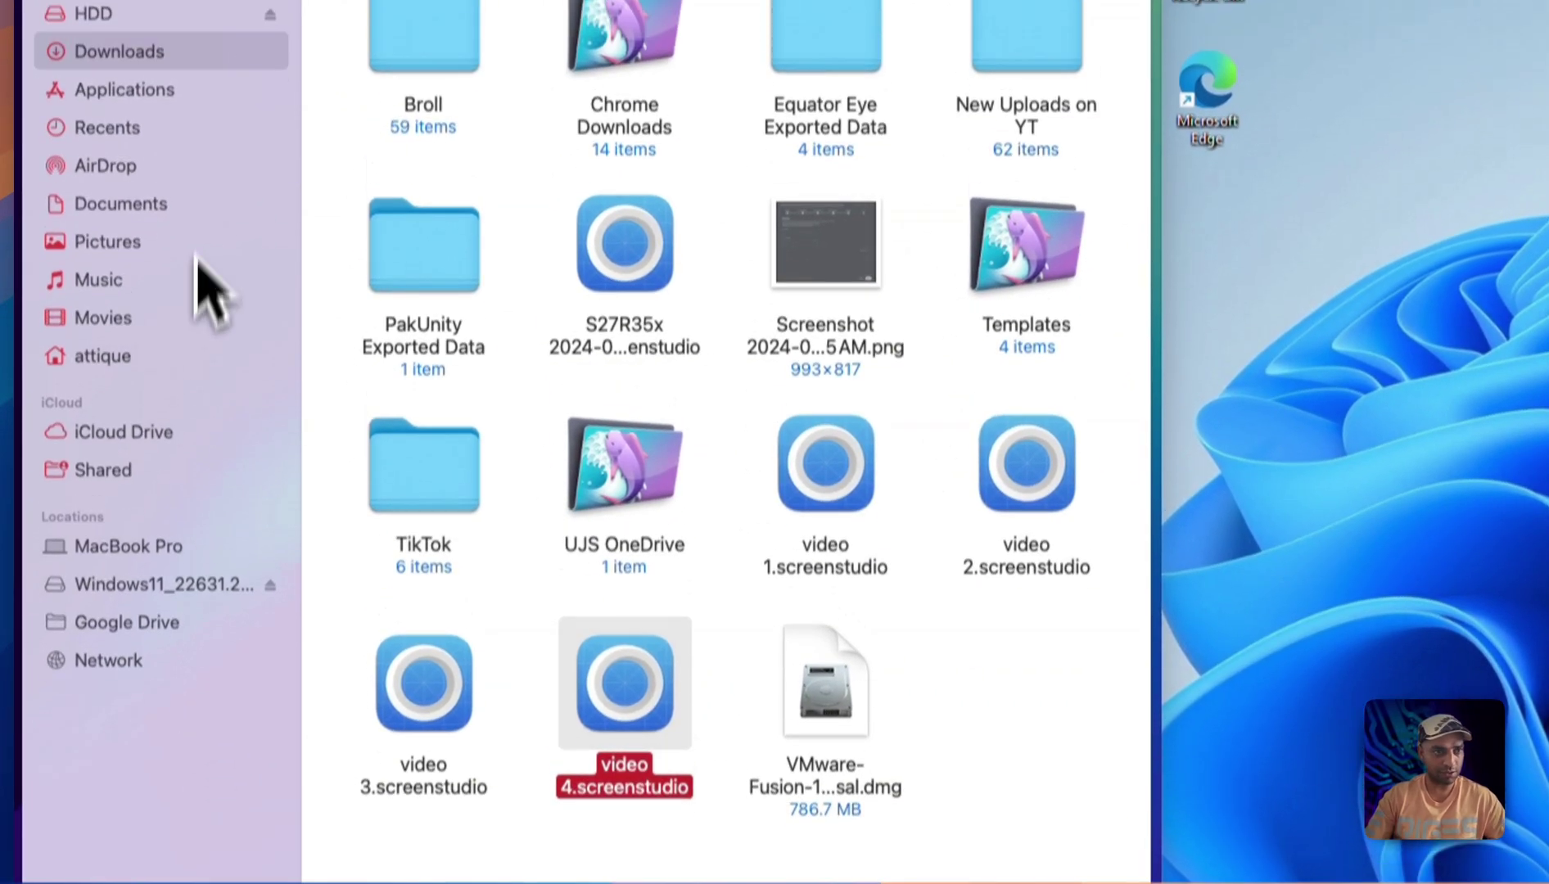
pyautogui.click(192, 43)
pyautogui.scroll(-15, 975, 581)
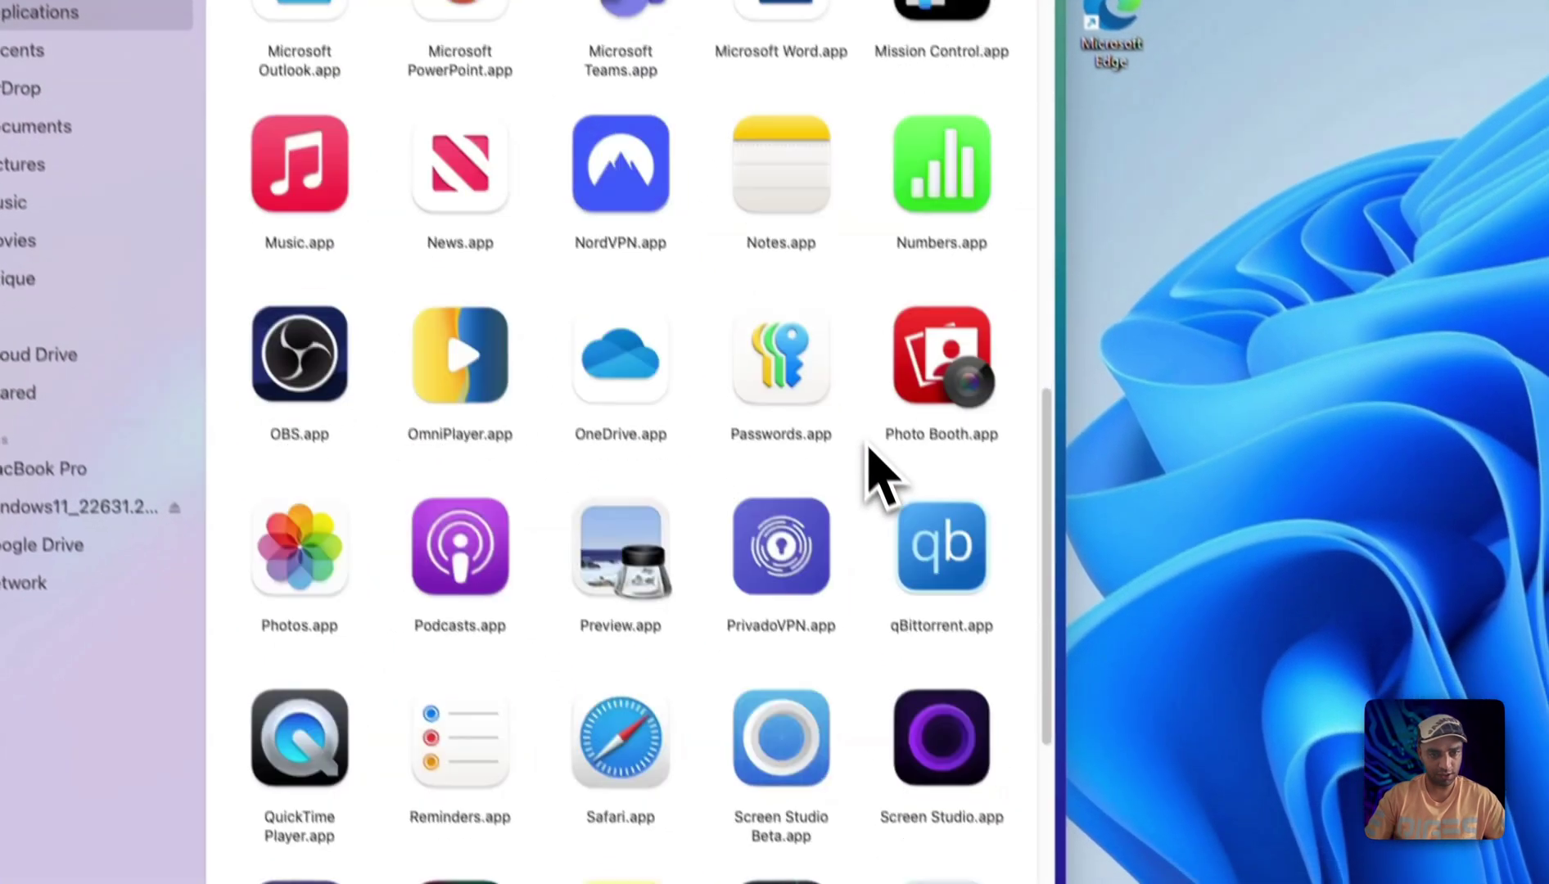
pyautogui.scroll(-5, 870, 447)
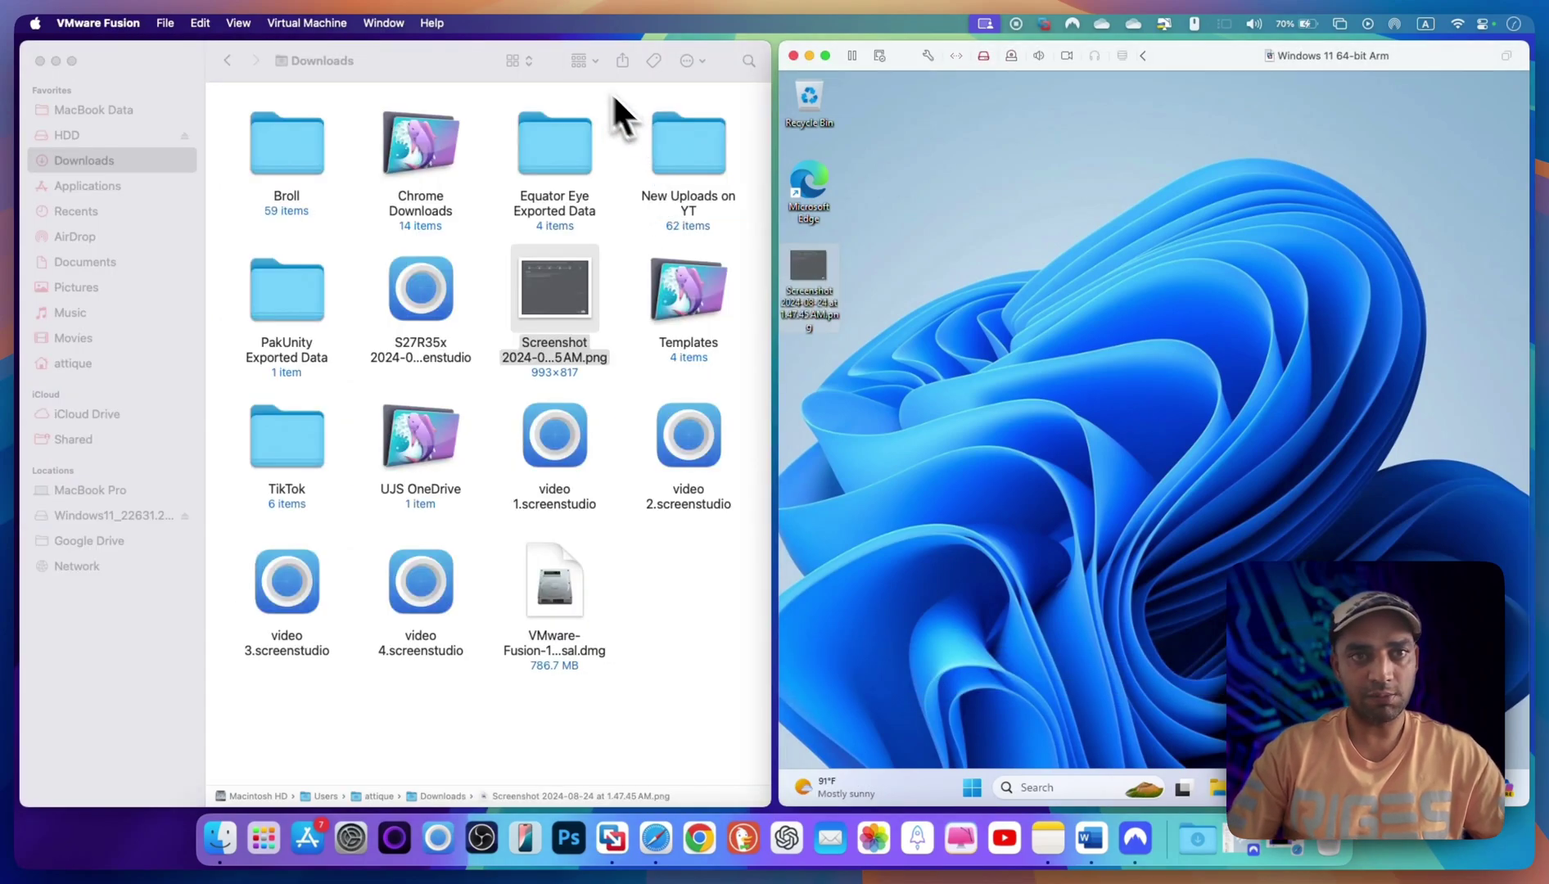
pyautogui.click(613, 92)
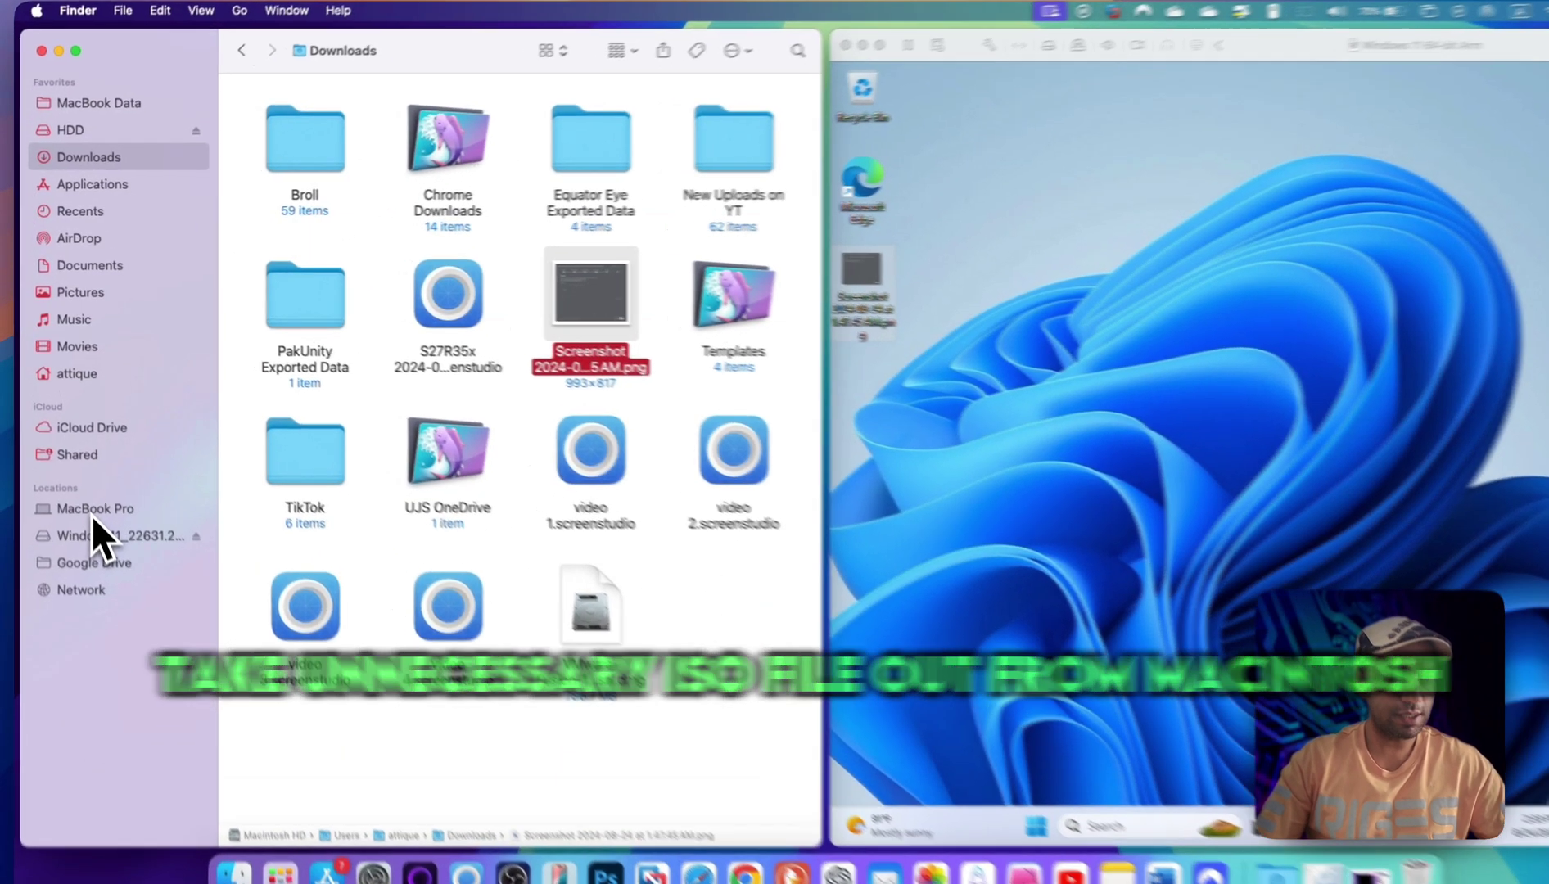
# Step: Navigate Macintosh HD > Users > home folder to the Windows 11 ISO and close its info window
pyautogui.click(93, 490)
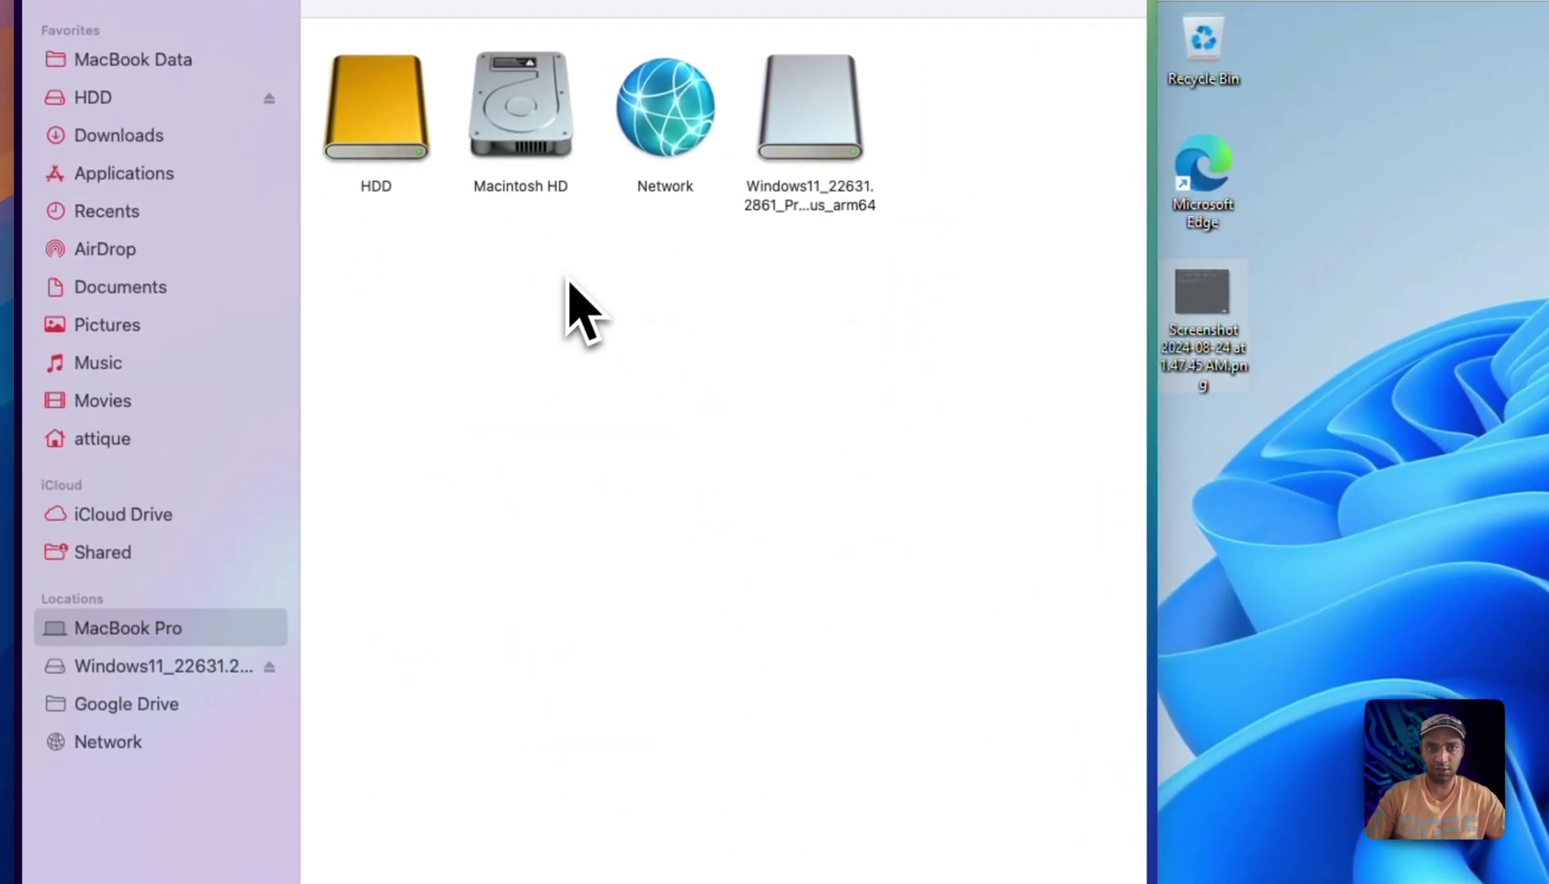
pyautogui.doubleClick(553, 135)
pyautogui.doubleClick(815, 152)
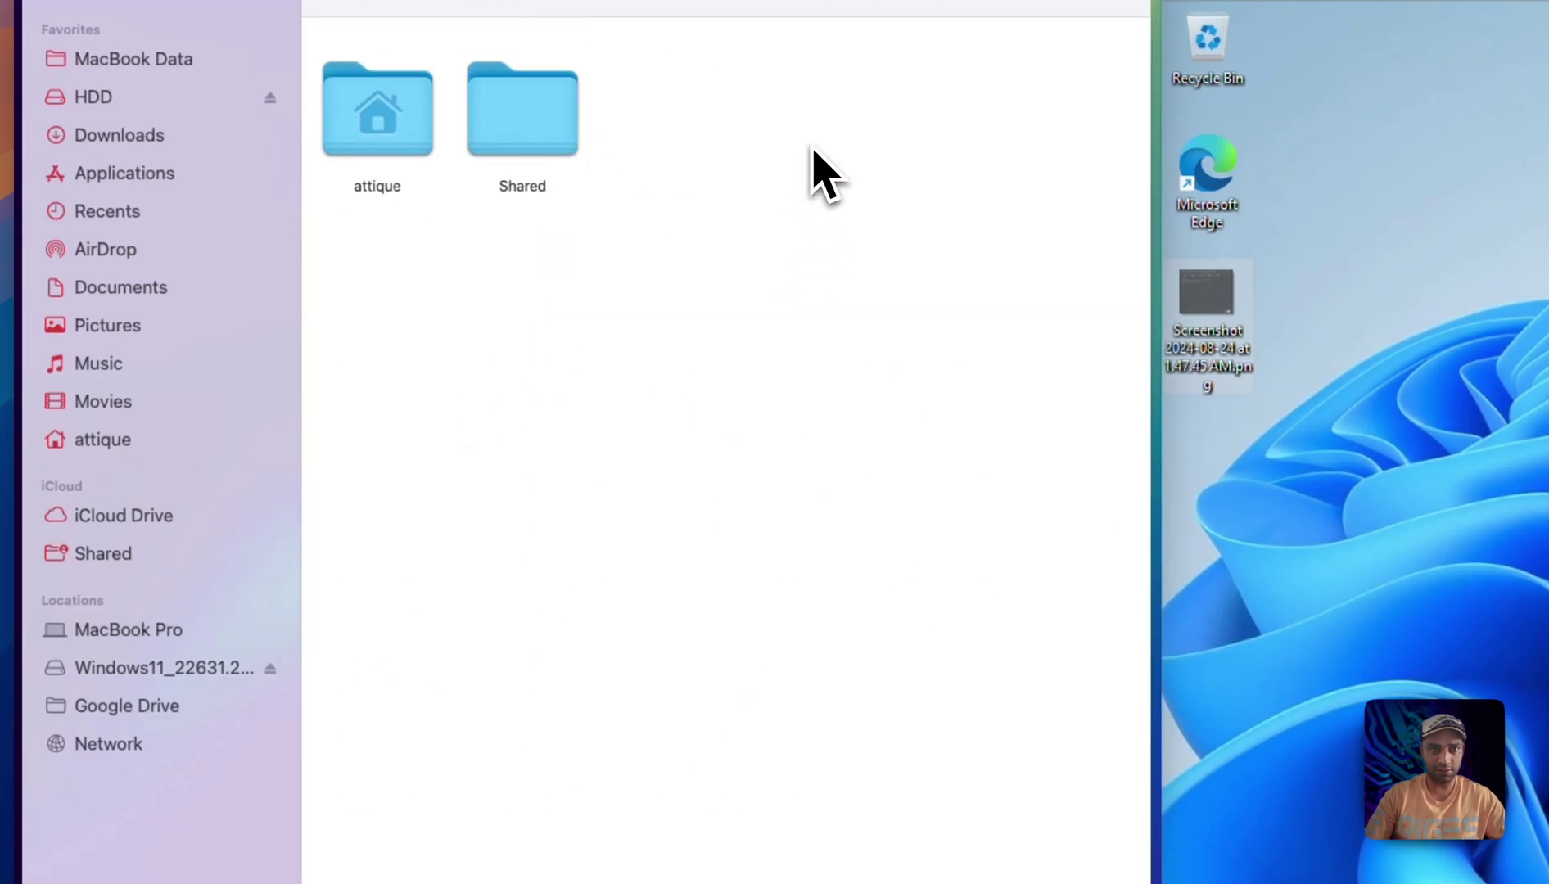
pyautogui.doubleClick(411, 131)
pyautogui.scroll(-5, 819, 573)
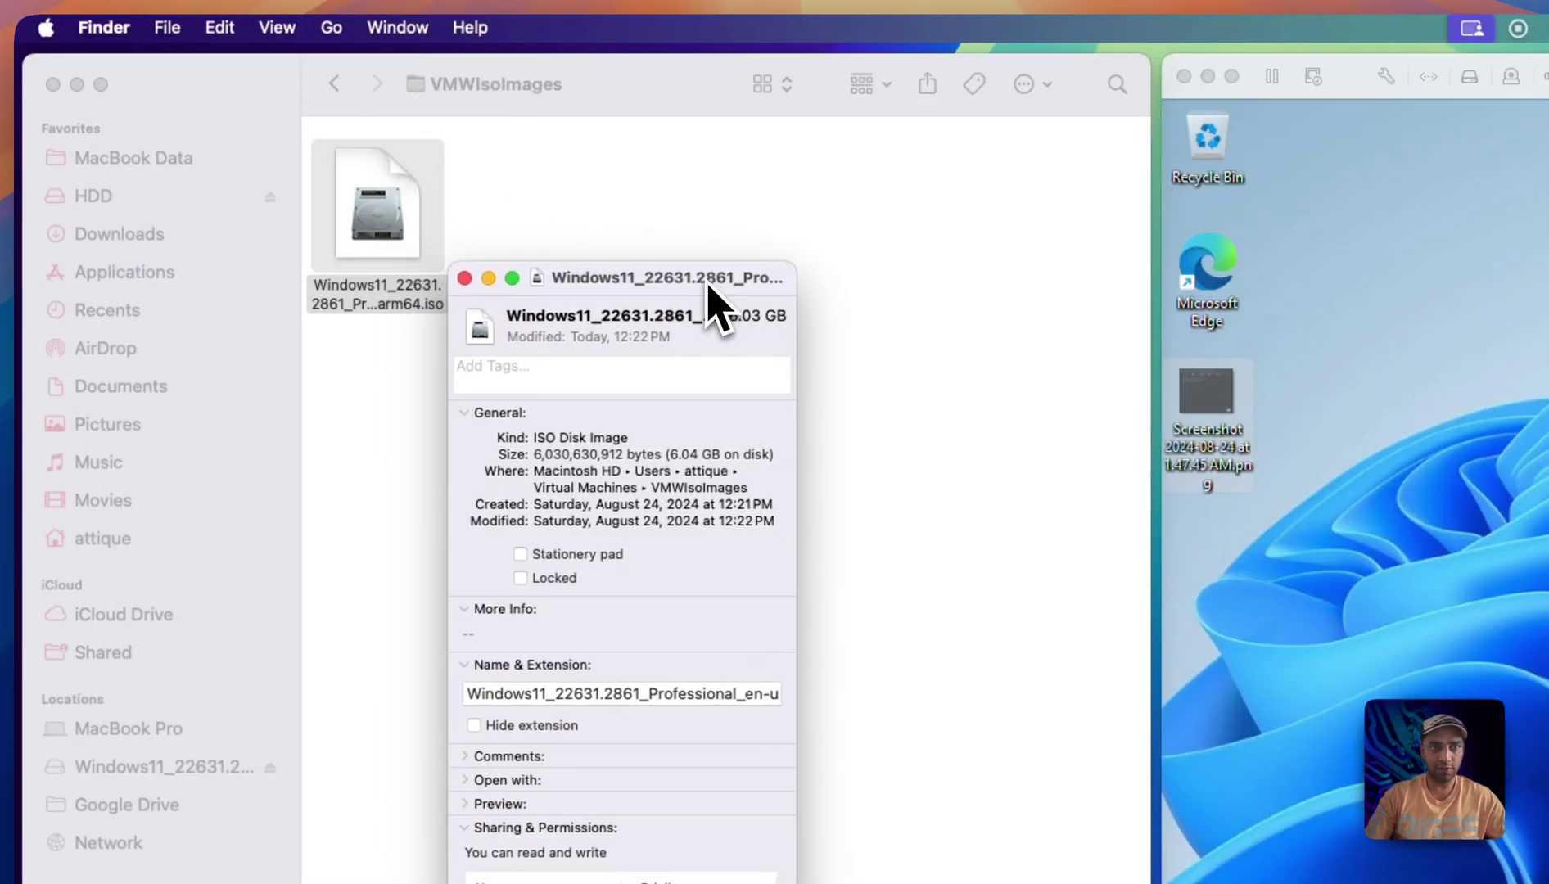
pyautogui.moveTo(708, 285); pyautogui.dragTo(813, 285)
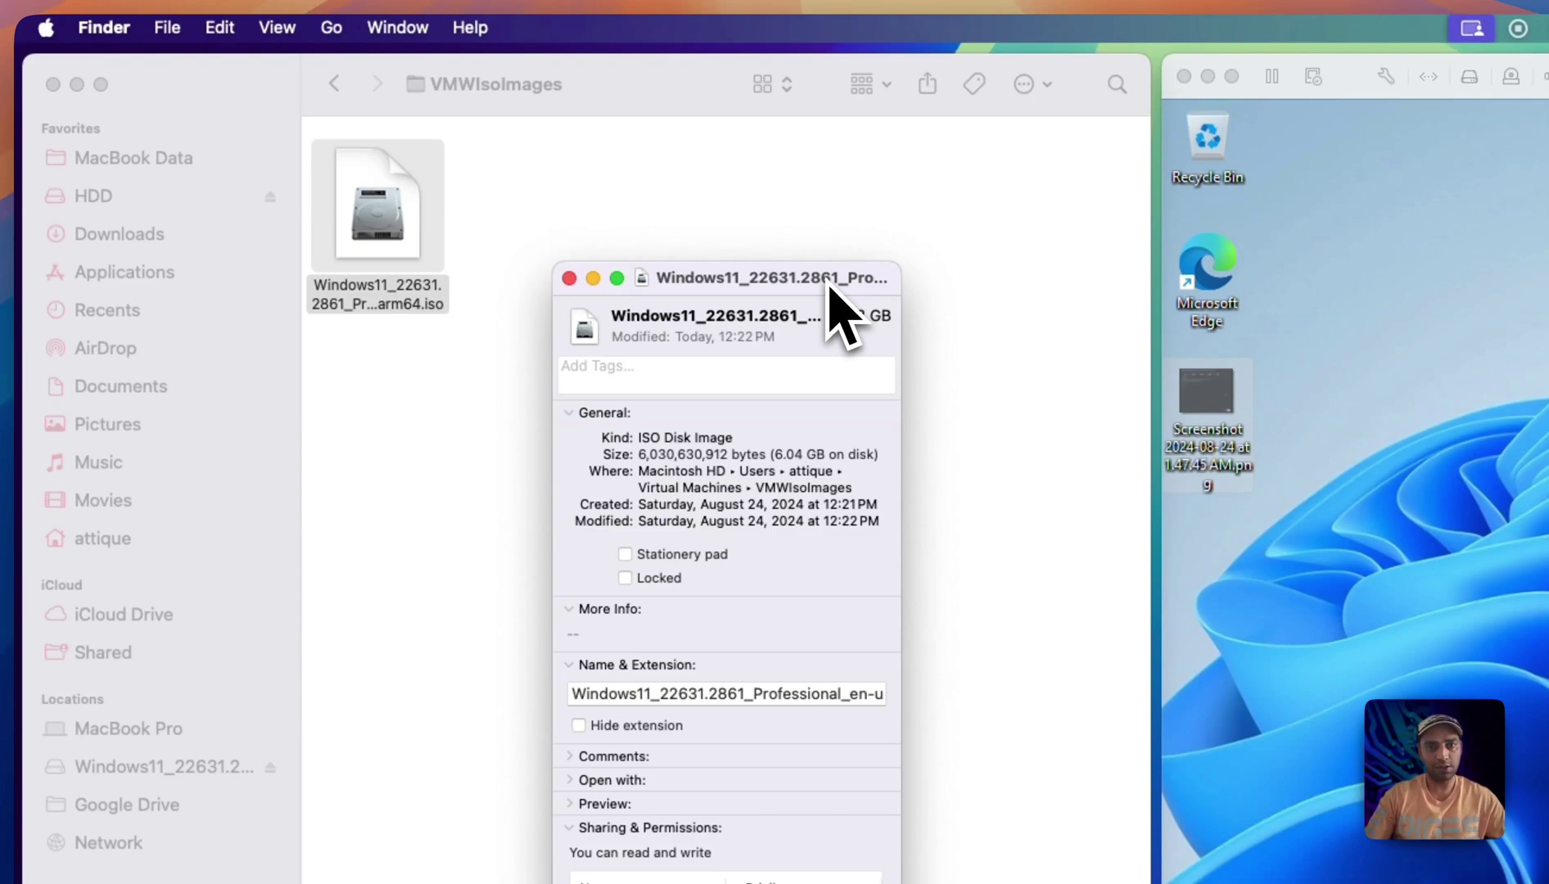
pyautogui.click(569, 278)
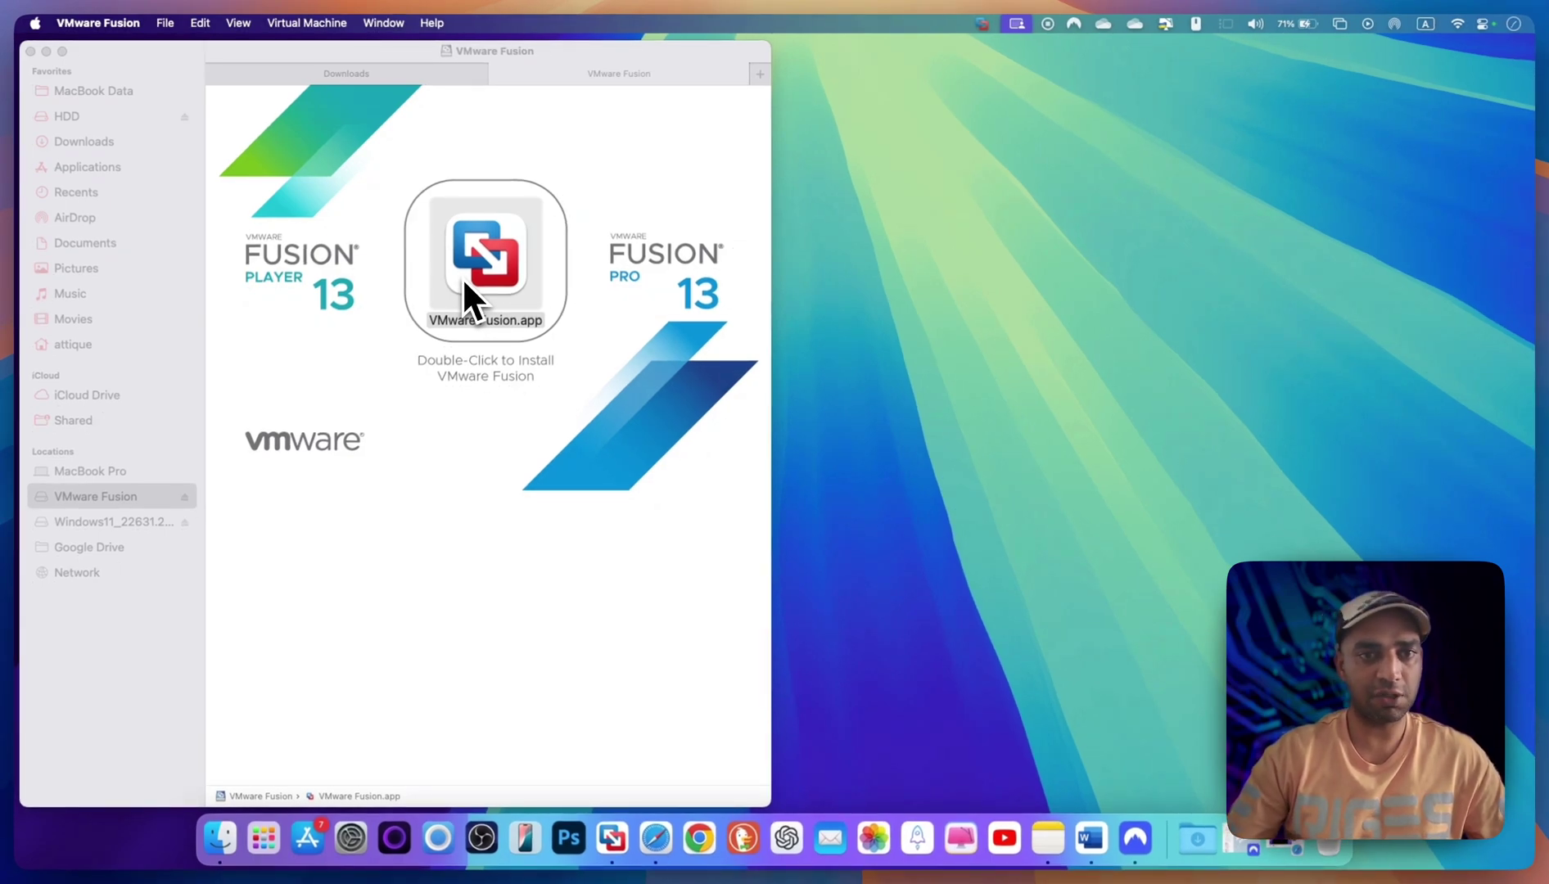
pyautogui.click(496, 270)
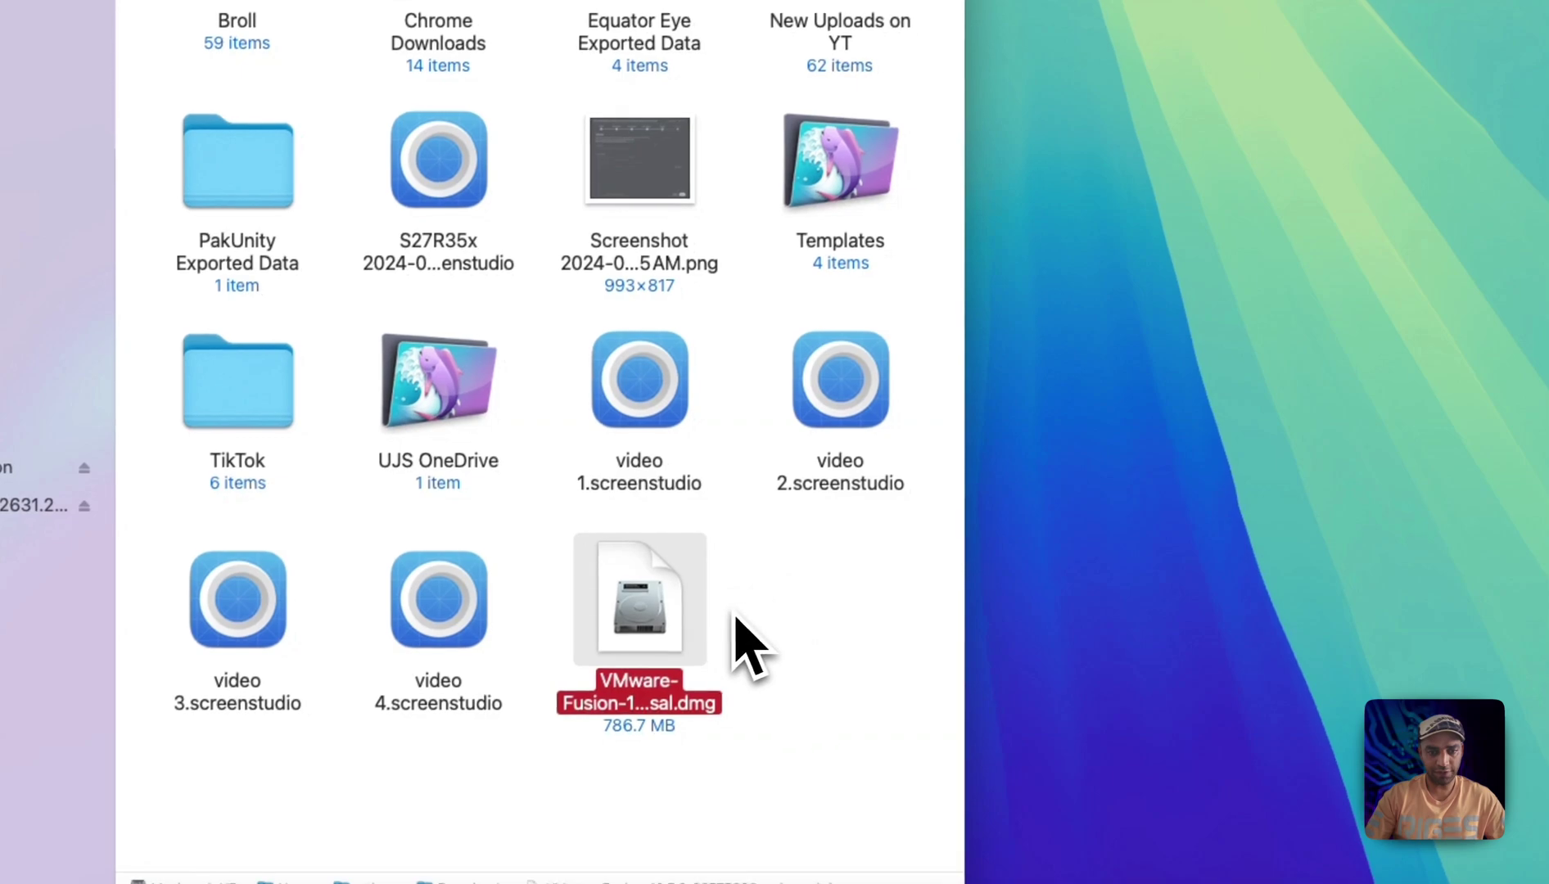
pyautogui.click(805, 643)
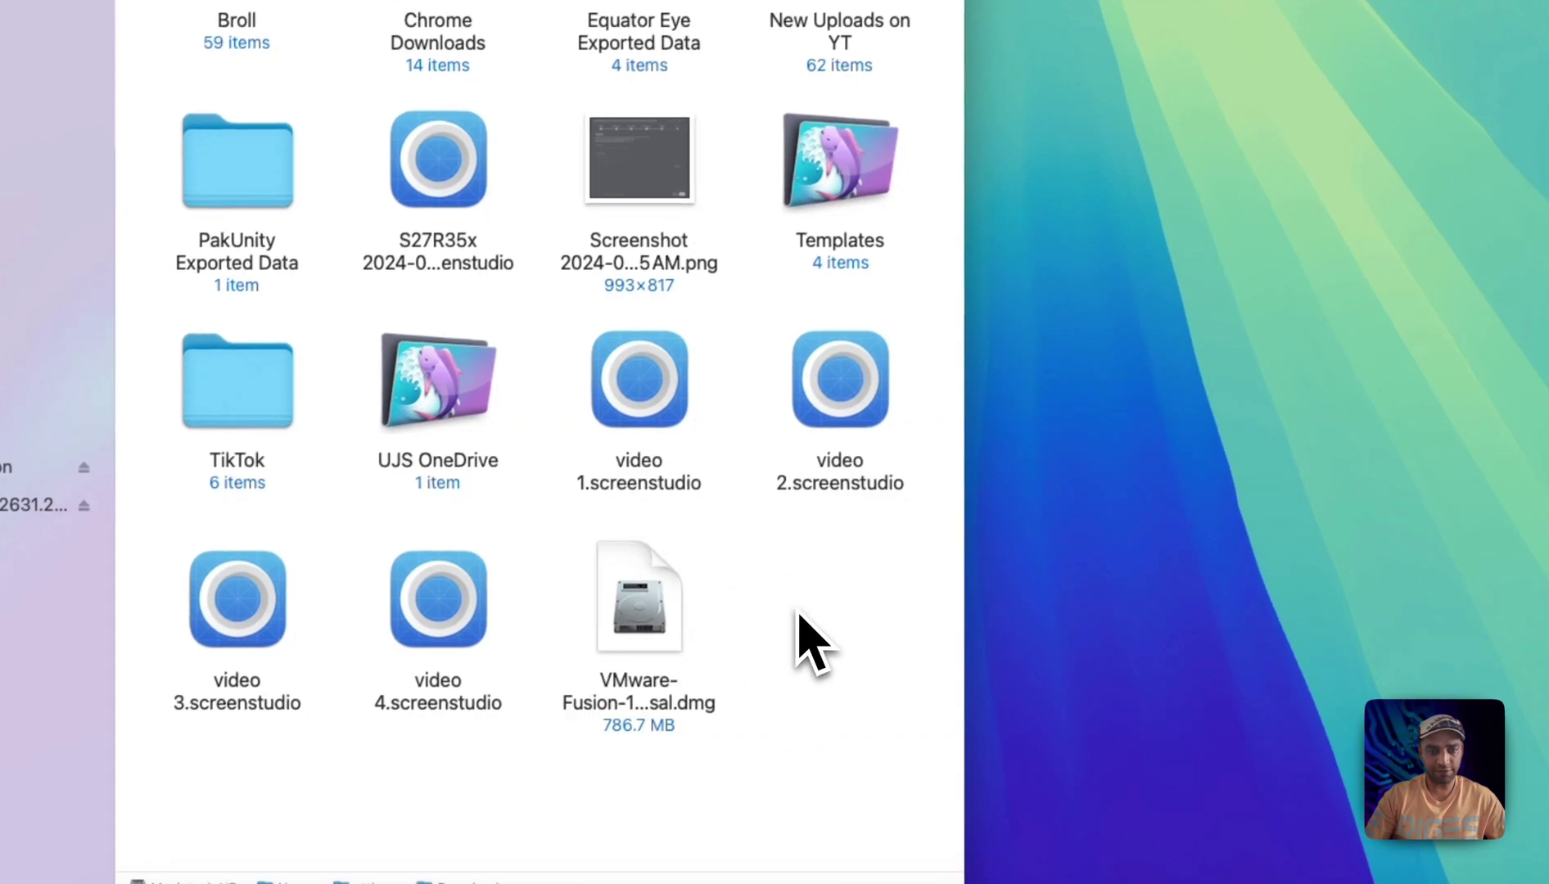
pyautogui.click(634, 610)
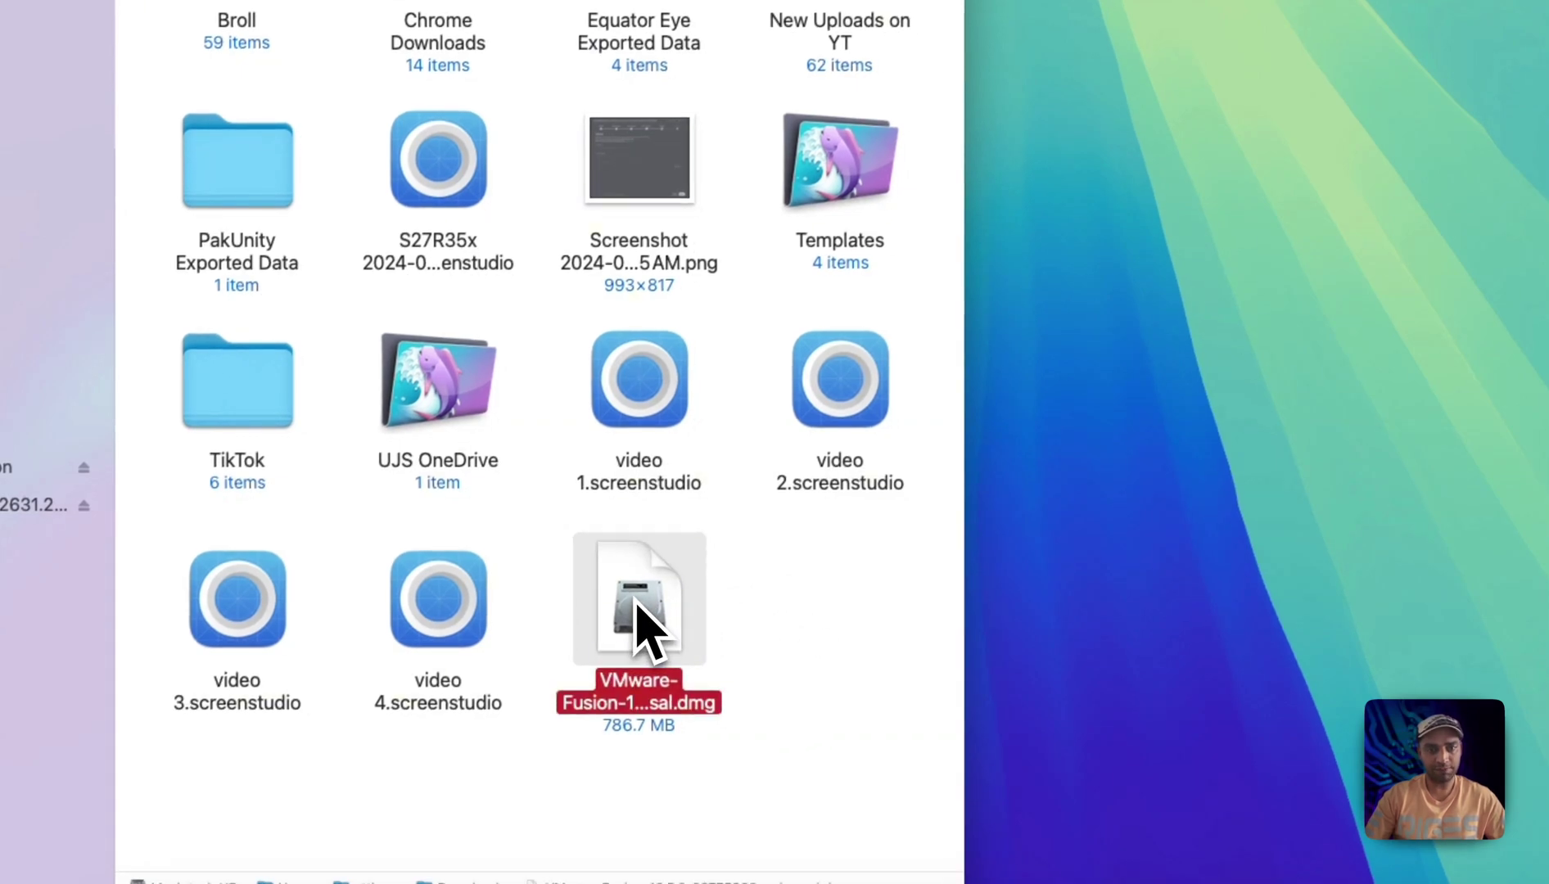